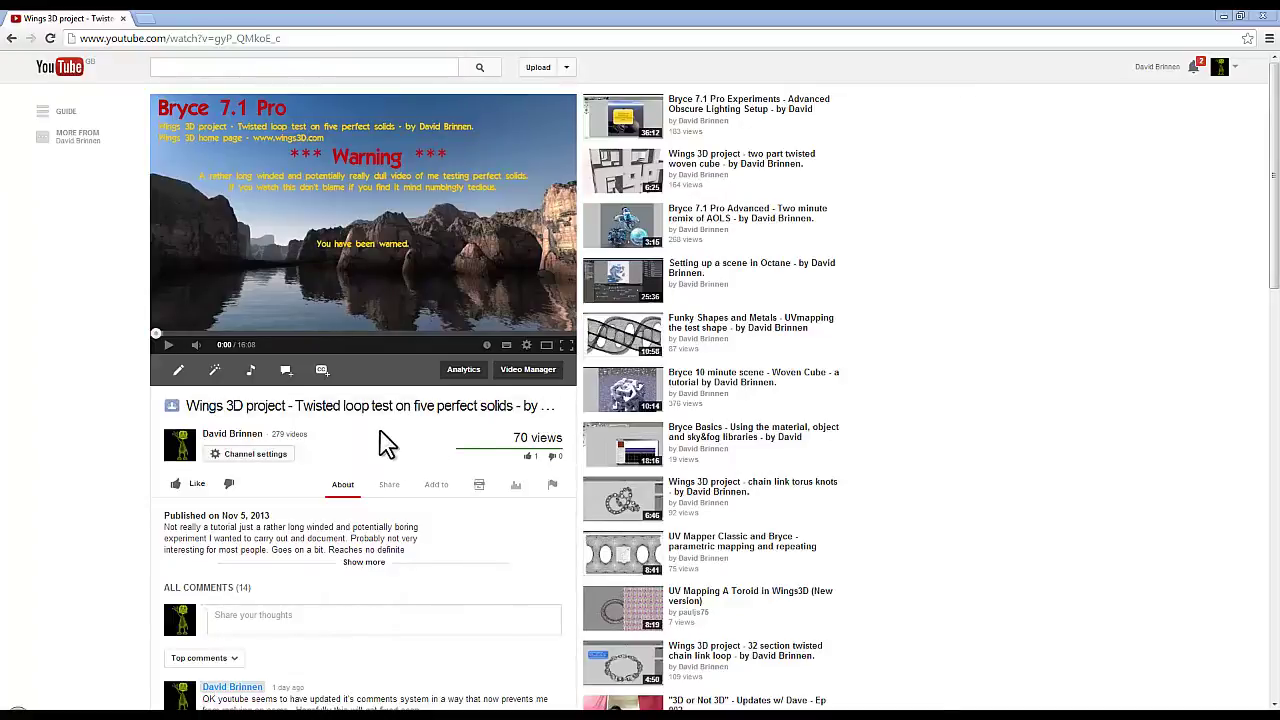
- Skim the Twisted loop test video's comments, then switch to the empty Wings 3D scene
scroll(389, 451, down, 4)
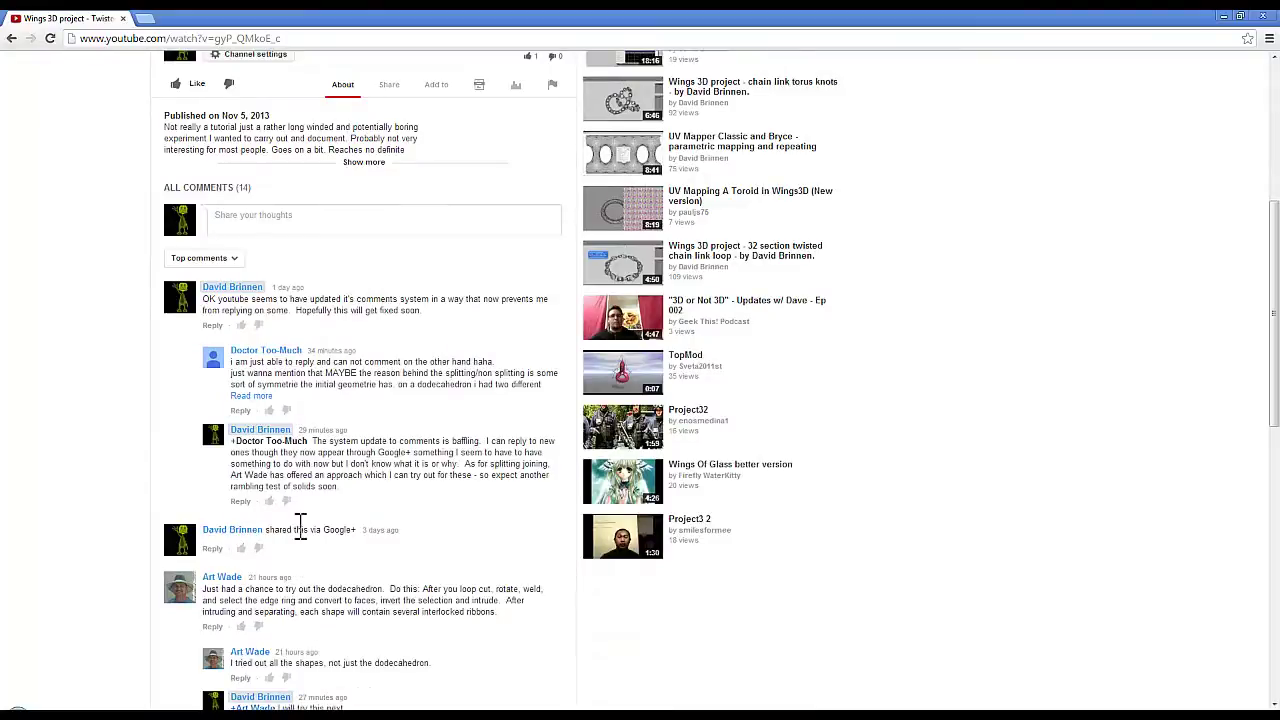
scroll(300, 530, up, 4)
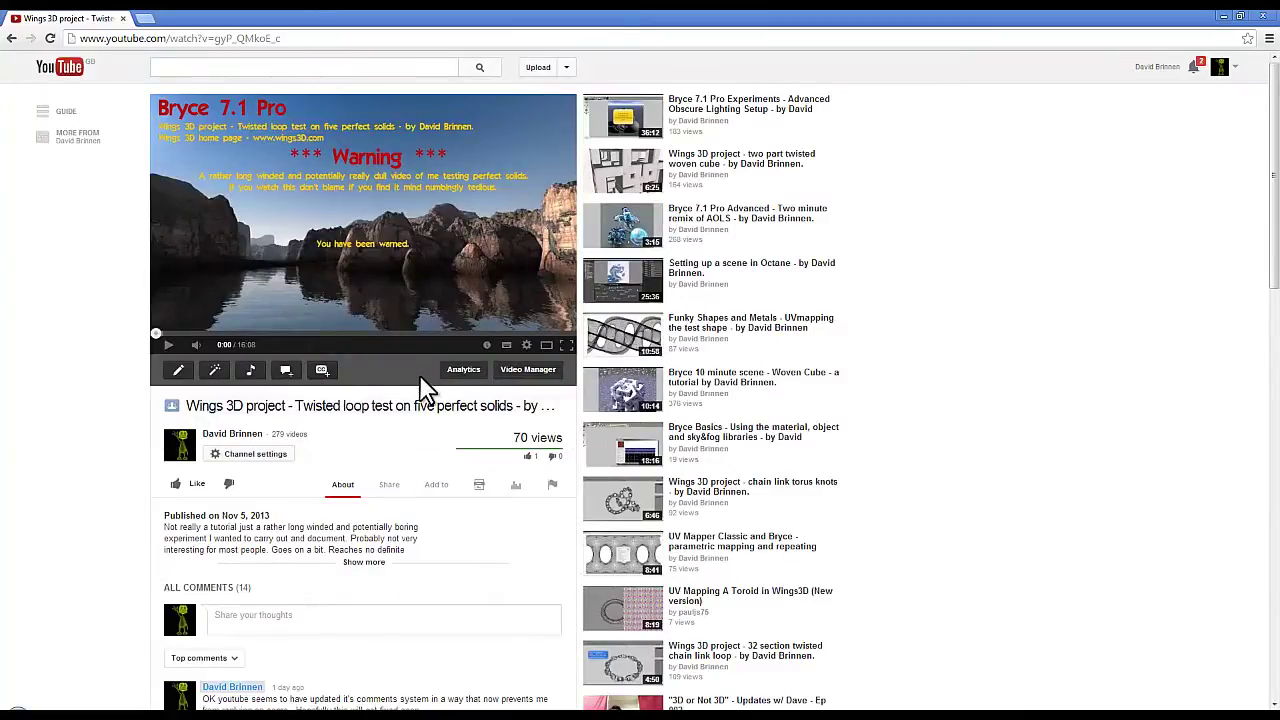
key(alt+Tab)
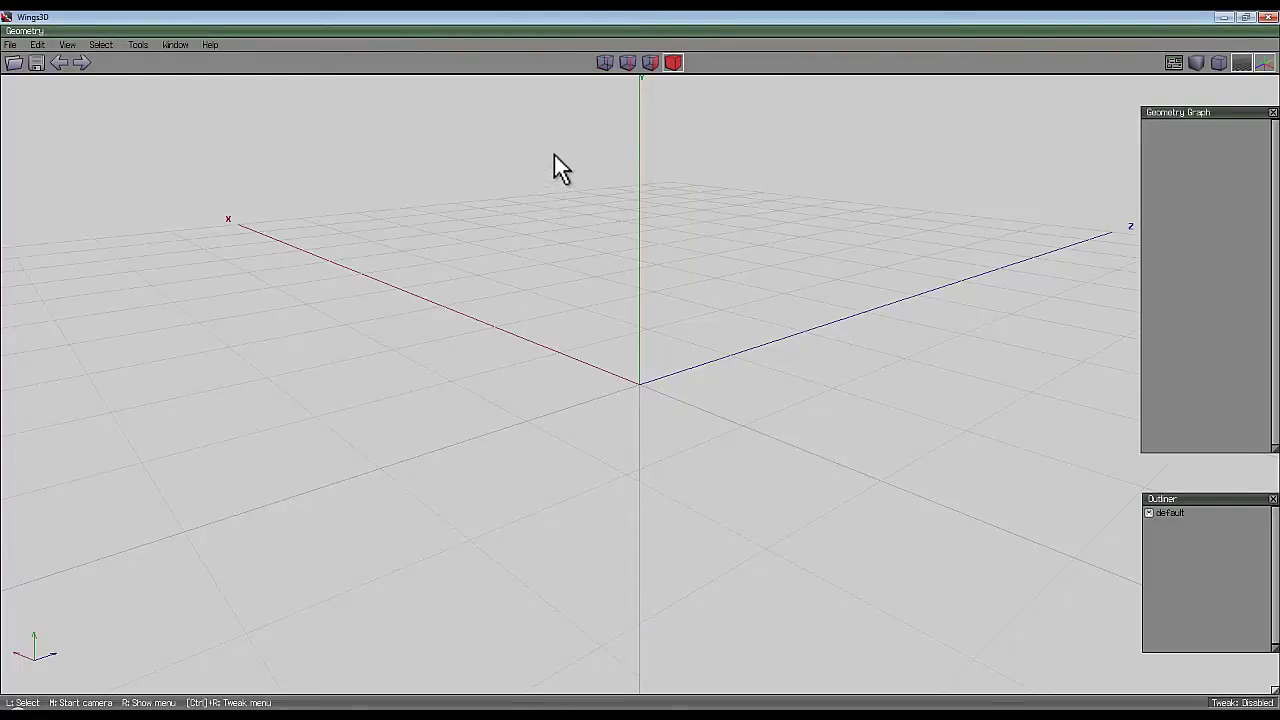
- Create a tetrahedron primitive and orbit around it
right_click(555, 155)
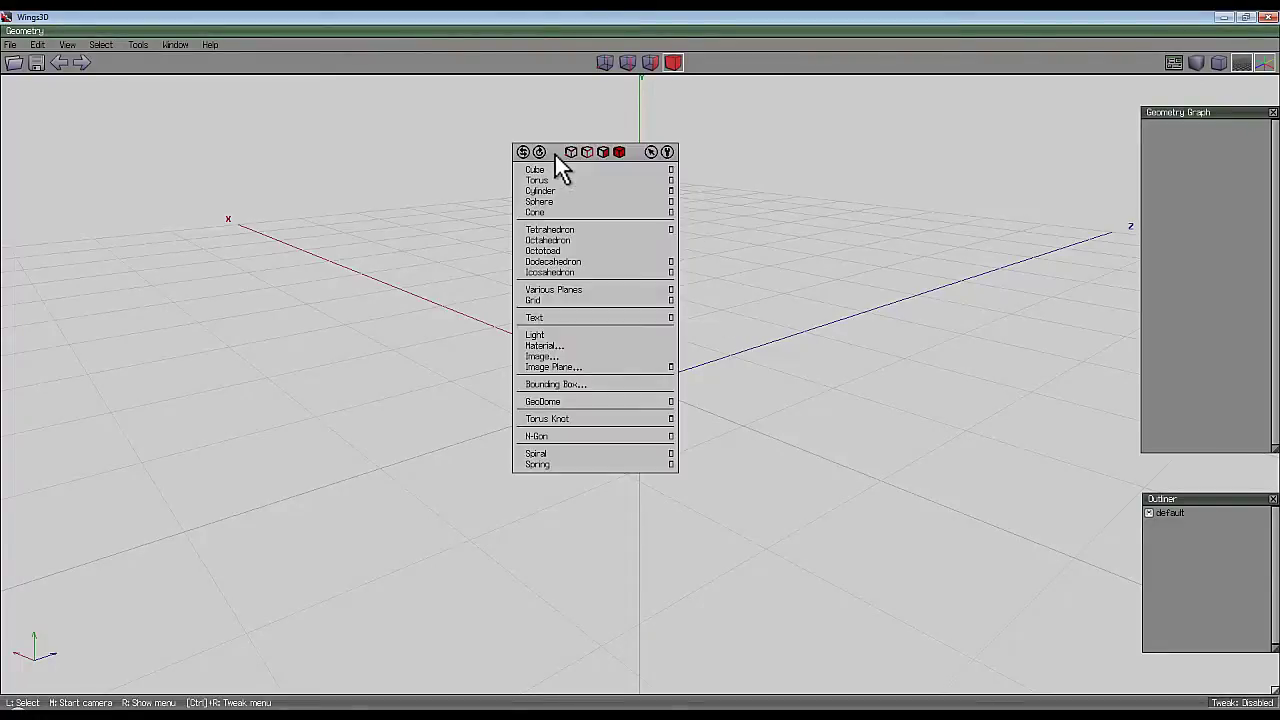
click(572, 233)
middle_drag(727, 246, 786, 108)
- Select all four tetrahedron corners and bevel them to a larger size
click(664, 385)
click(605, 62)
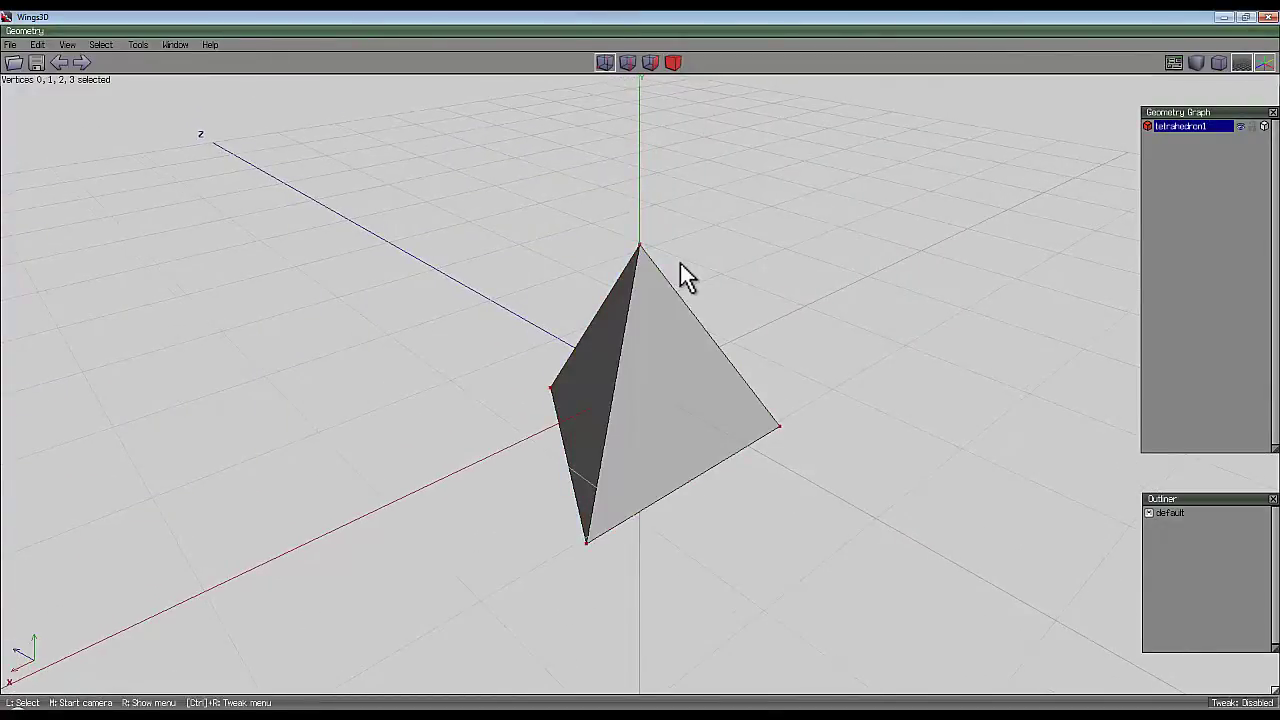
right_click(705, 183)
click(720, 368)
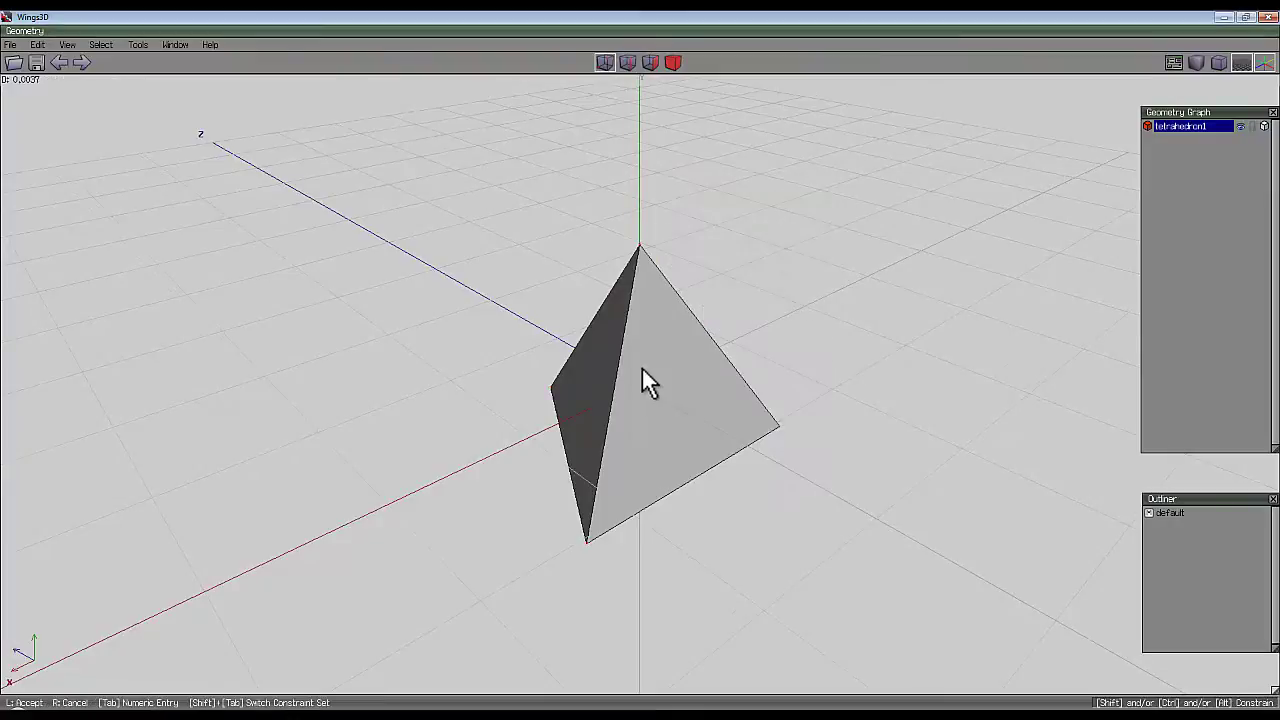
click(640, 367)
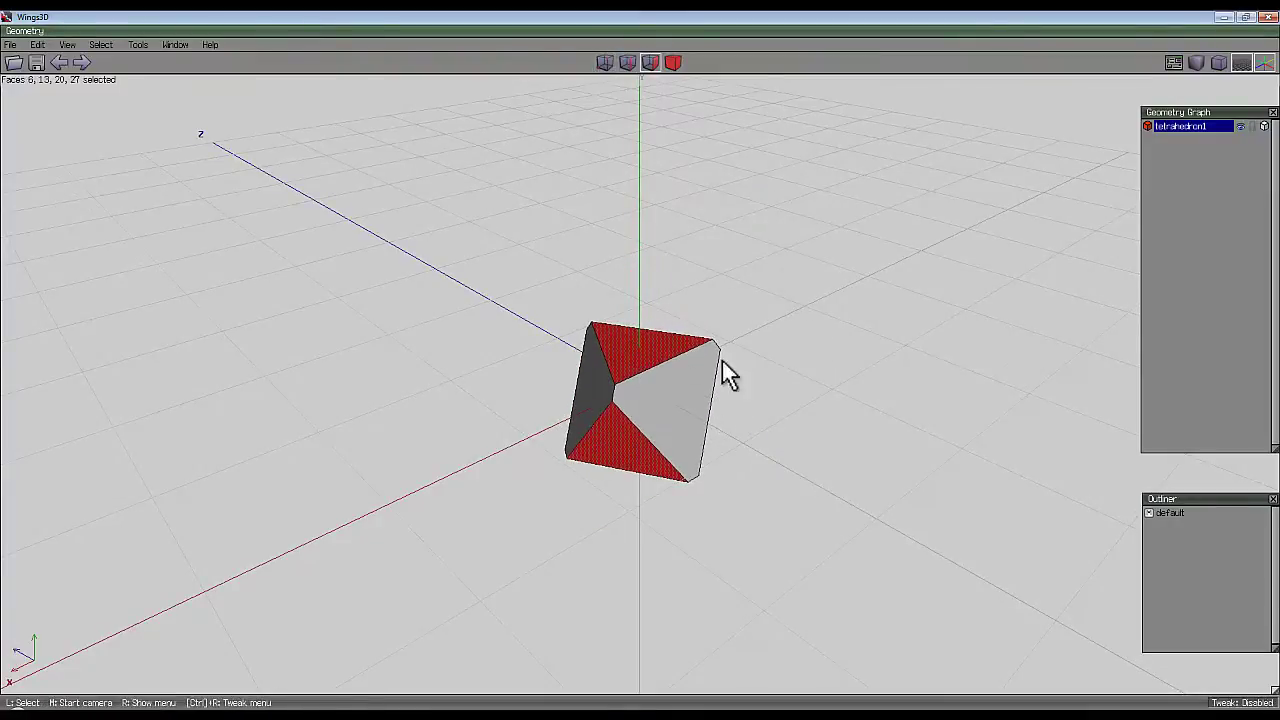
- Intrude the bevelled corner faces into holes, hollowing the tetrahedron
right_click(674, 222)
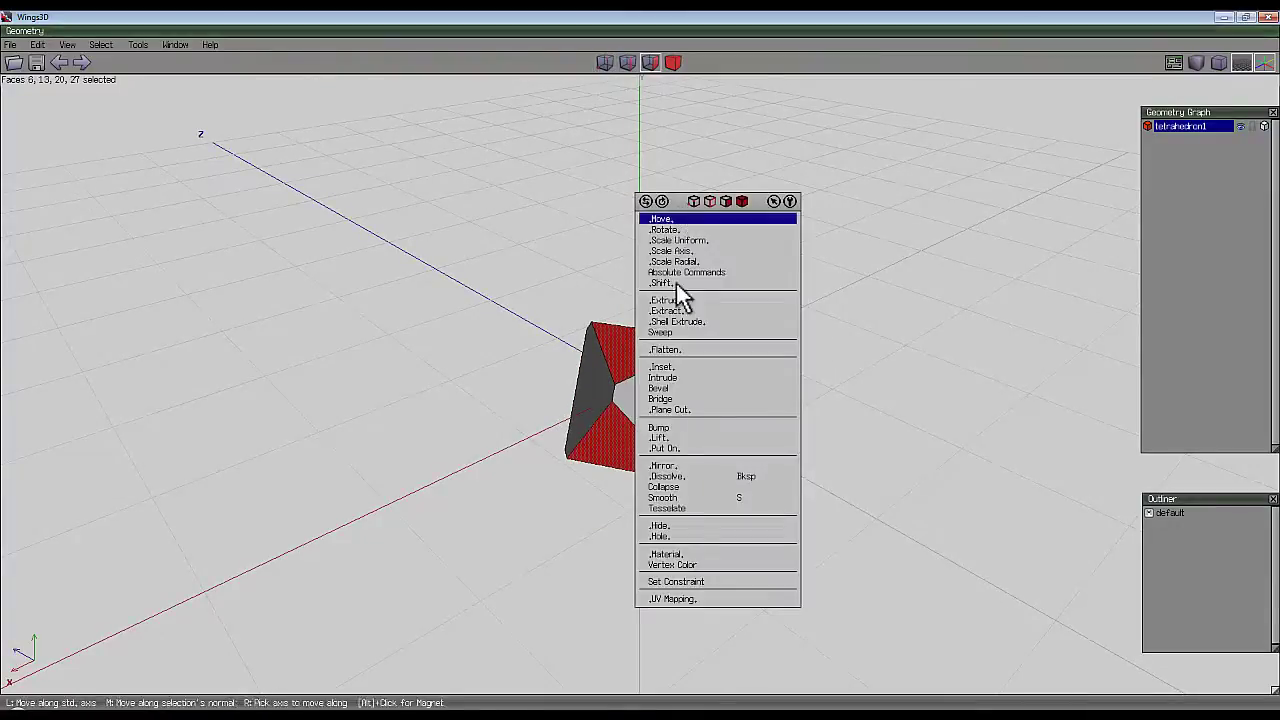
click(686, 378)
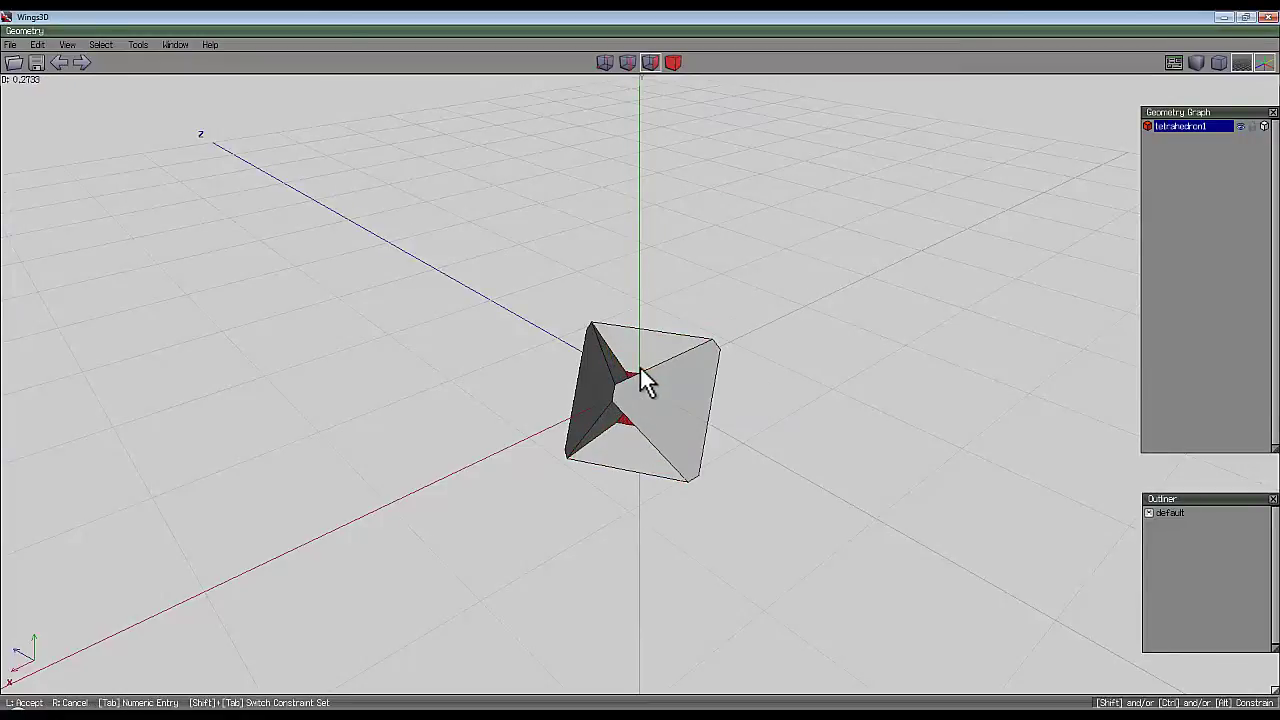
middle_click(640, 366)
click(706, 366)
- Select one edge of the hollow tetrahedron and grow it to the full 24-edge loops
click(627, 62)
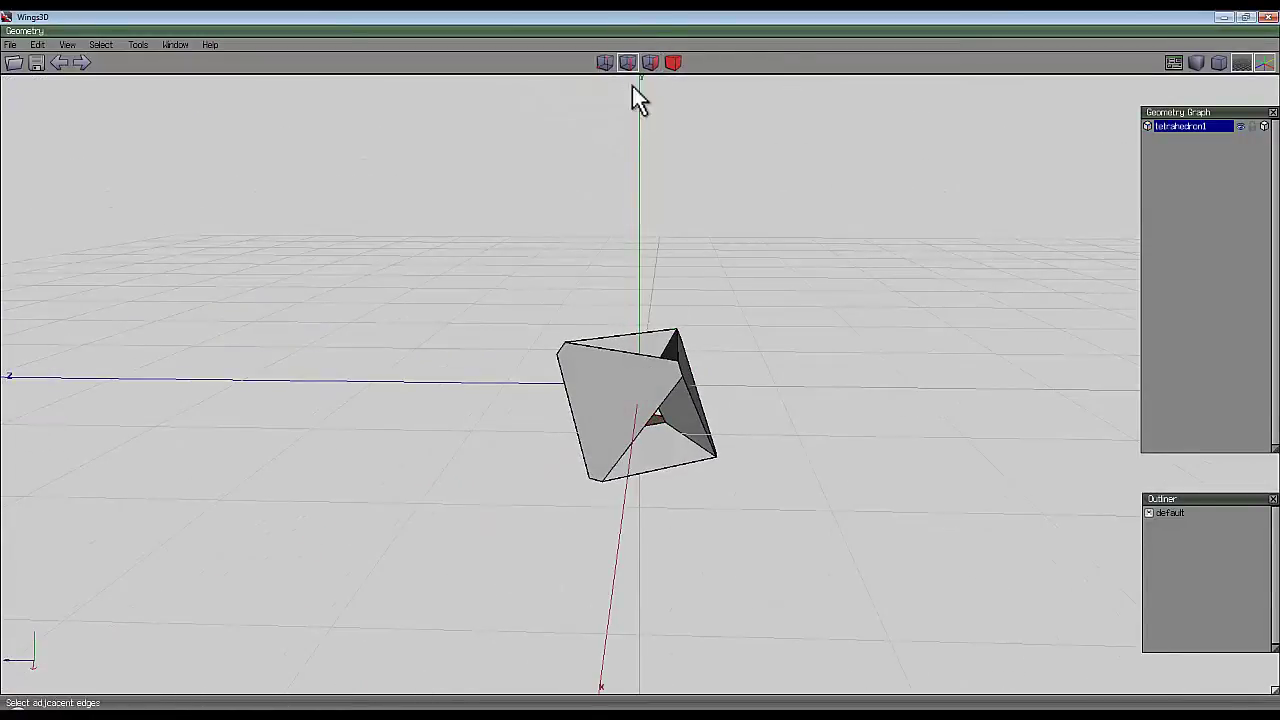
click(700, 390)
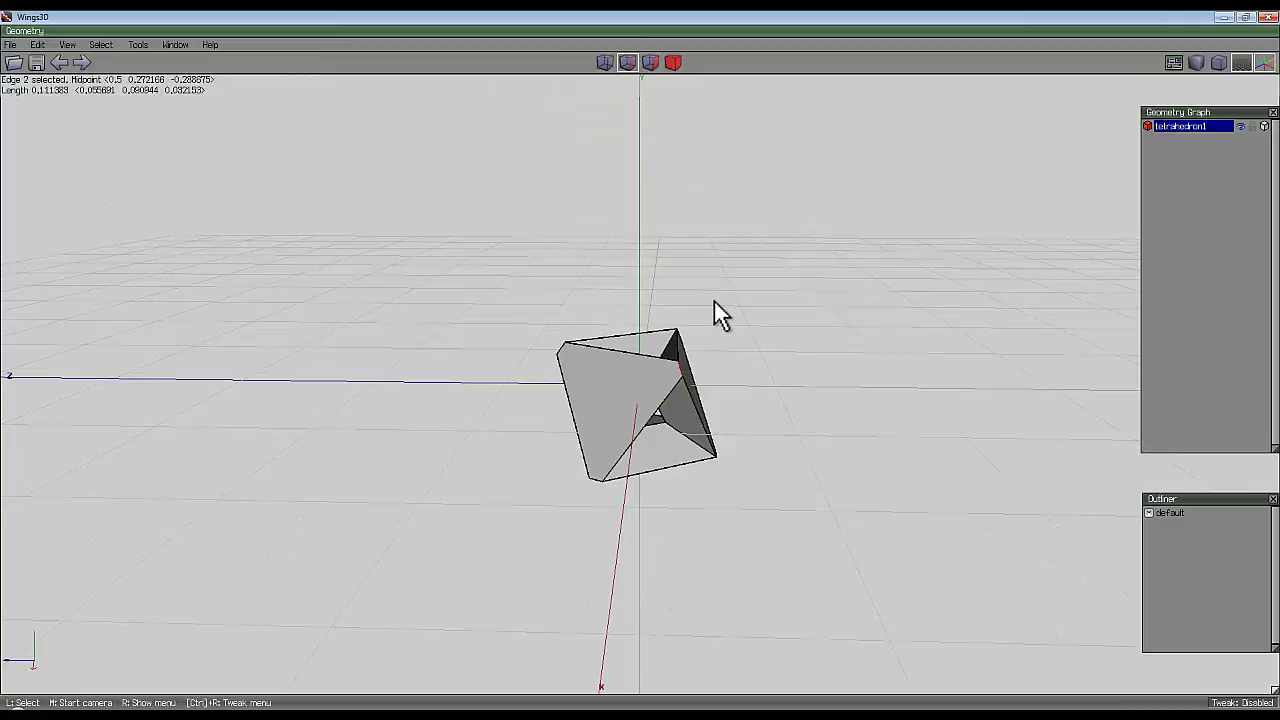
key(plus)
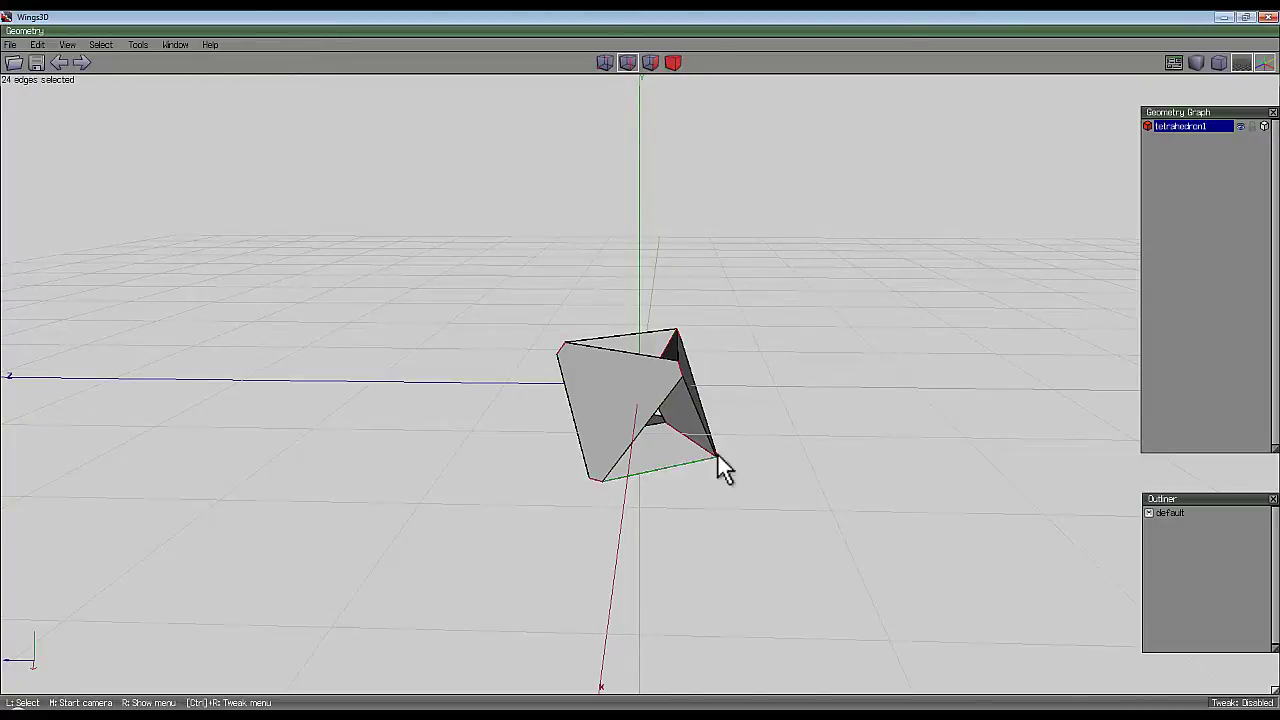
- Loop-cut the hollow tetrahedron along the selected edge loops into four pieces
right_click(748, 263)
middle_click(752, 527)
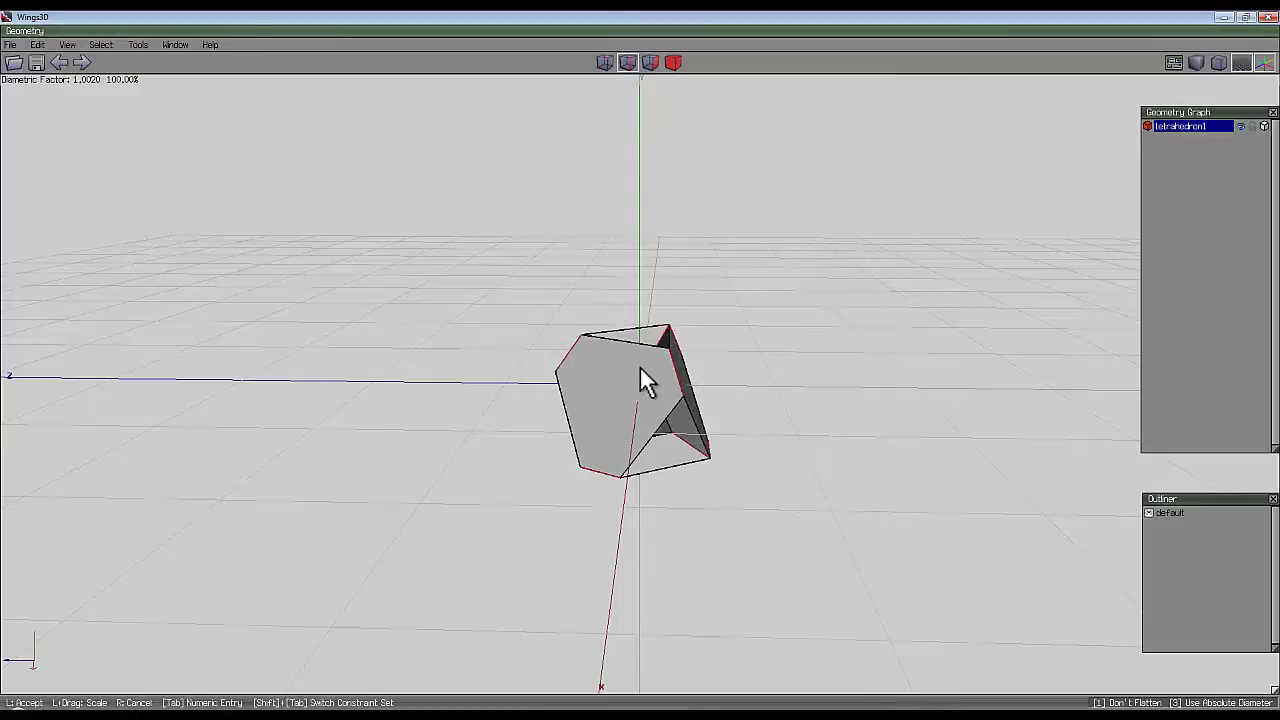
click(767, 242)
right_click(766, 240)
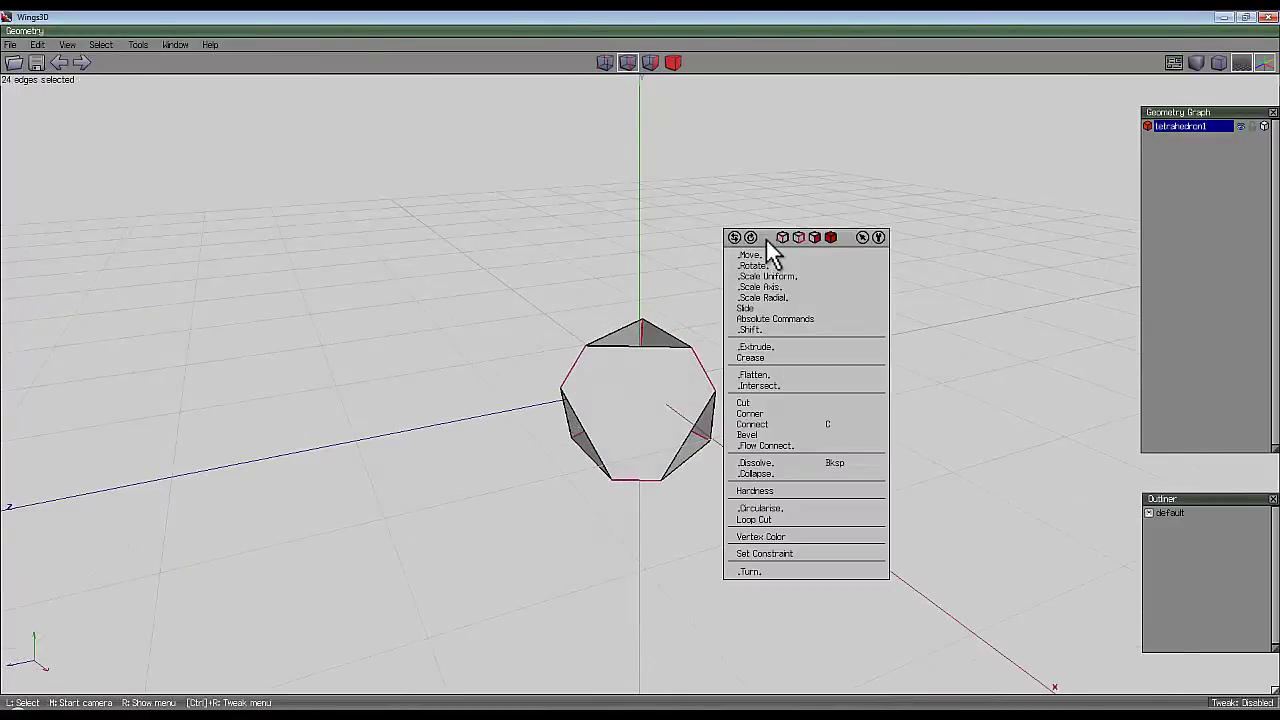
click(776, 519)
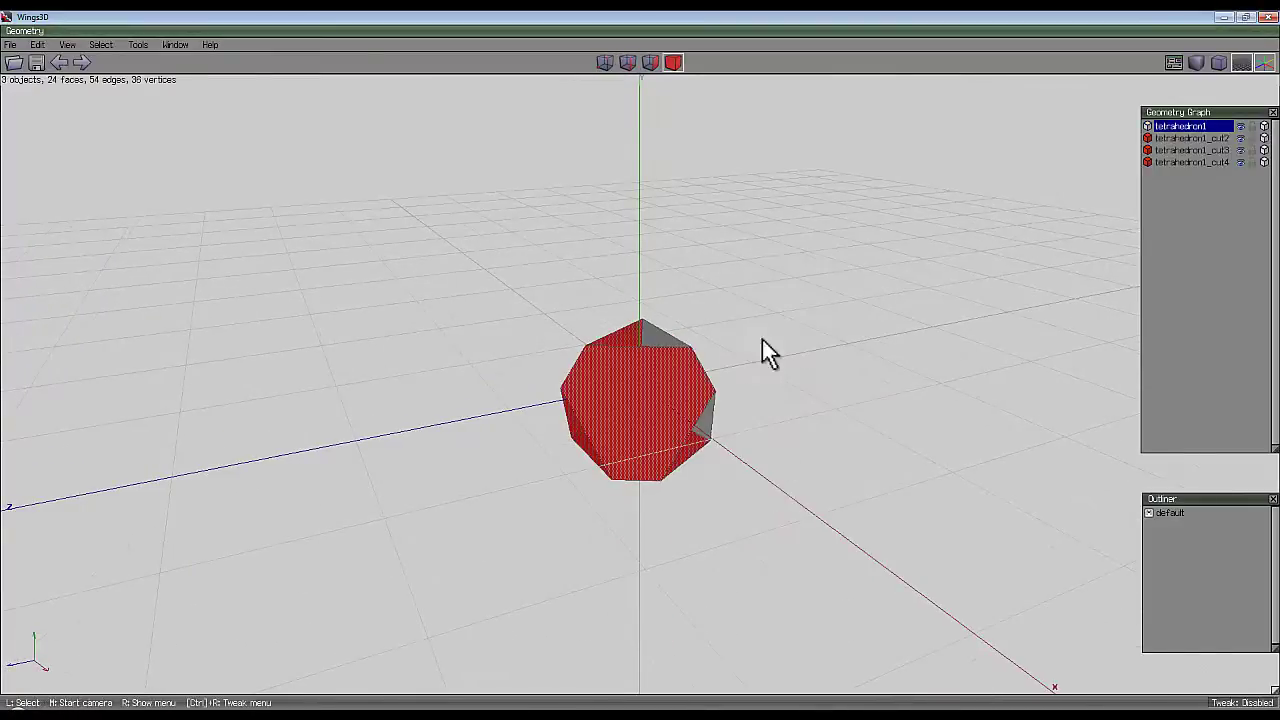
middle_click(640, 366)
click(665, 395)
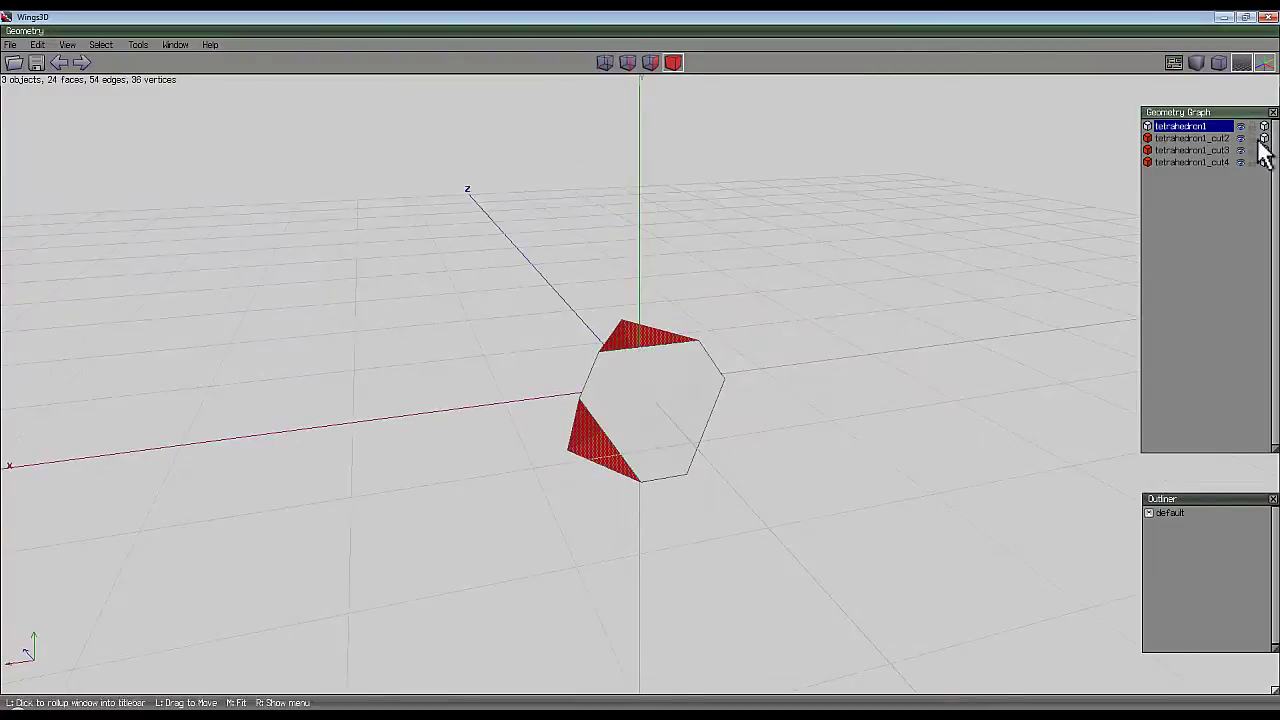
- Pick the pentagonal face on tetrahedron1_cut4 and select its 12 matching faces across all pieces
click(1240, 126)
click(696, 371)
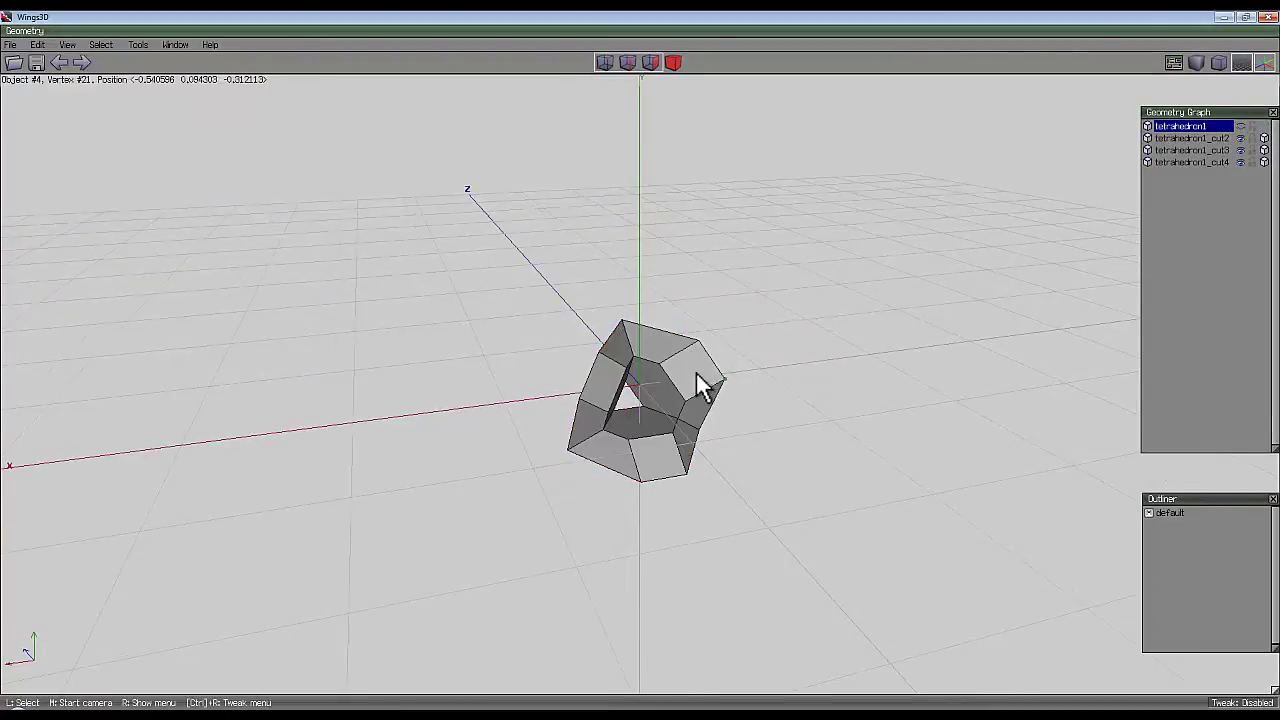
click(651, 62)
click(682, 362)
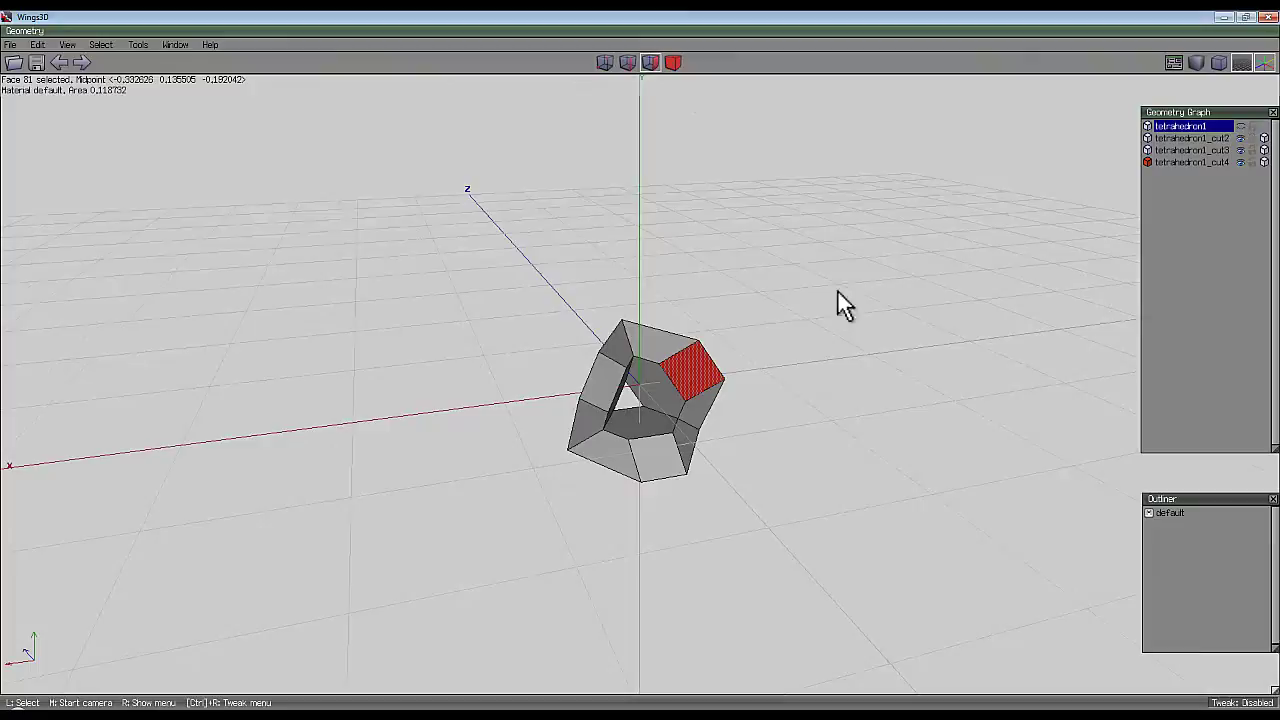
click(1262, 126)
key(ctrl+a)
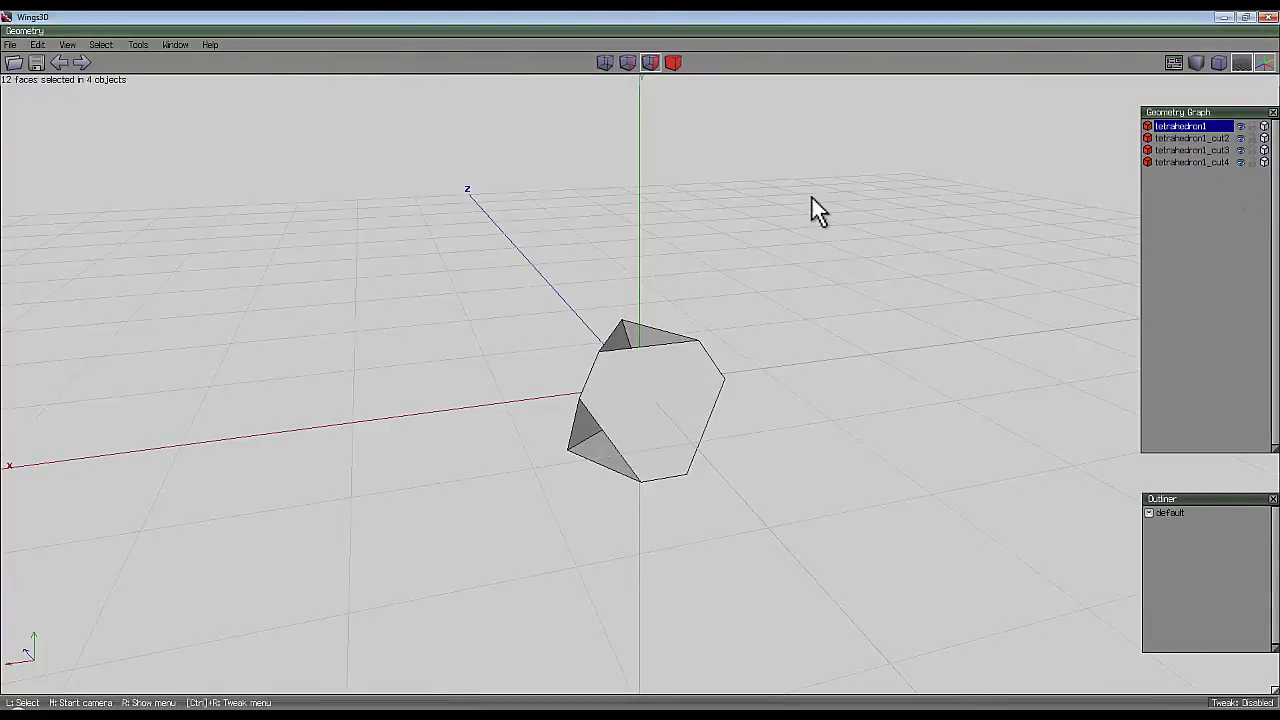
- Rotate the 12 selected faces by 15 degrees to twist them
right_click(596, 223)
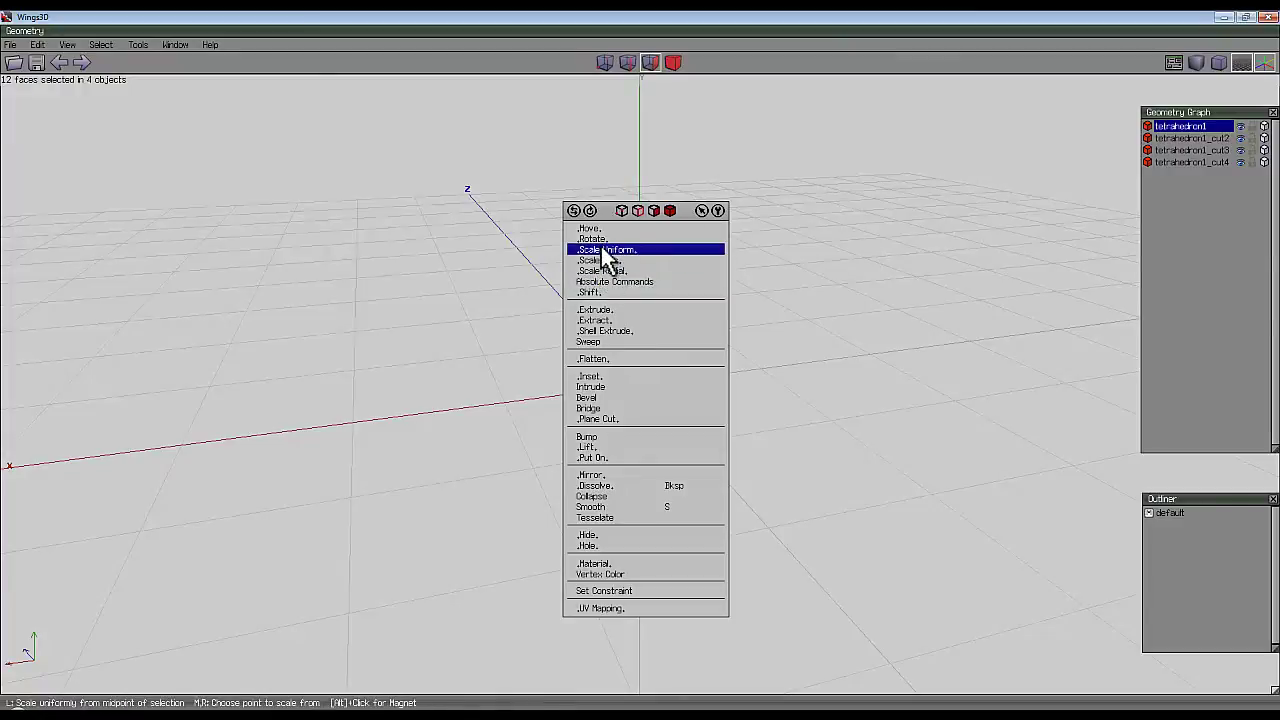
click(601, 243)
click(597, 256)
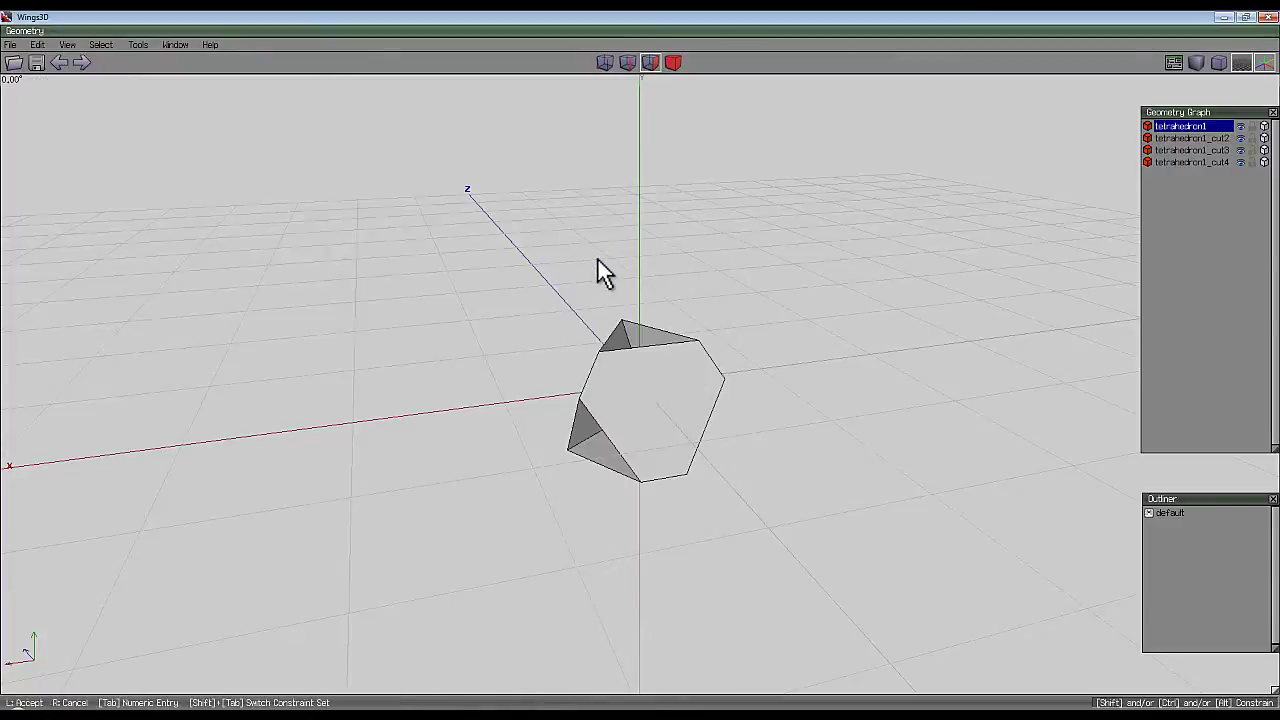
click(641, 368)
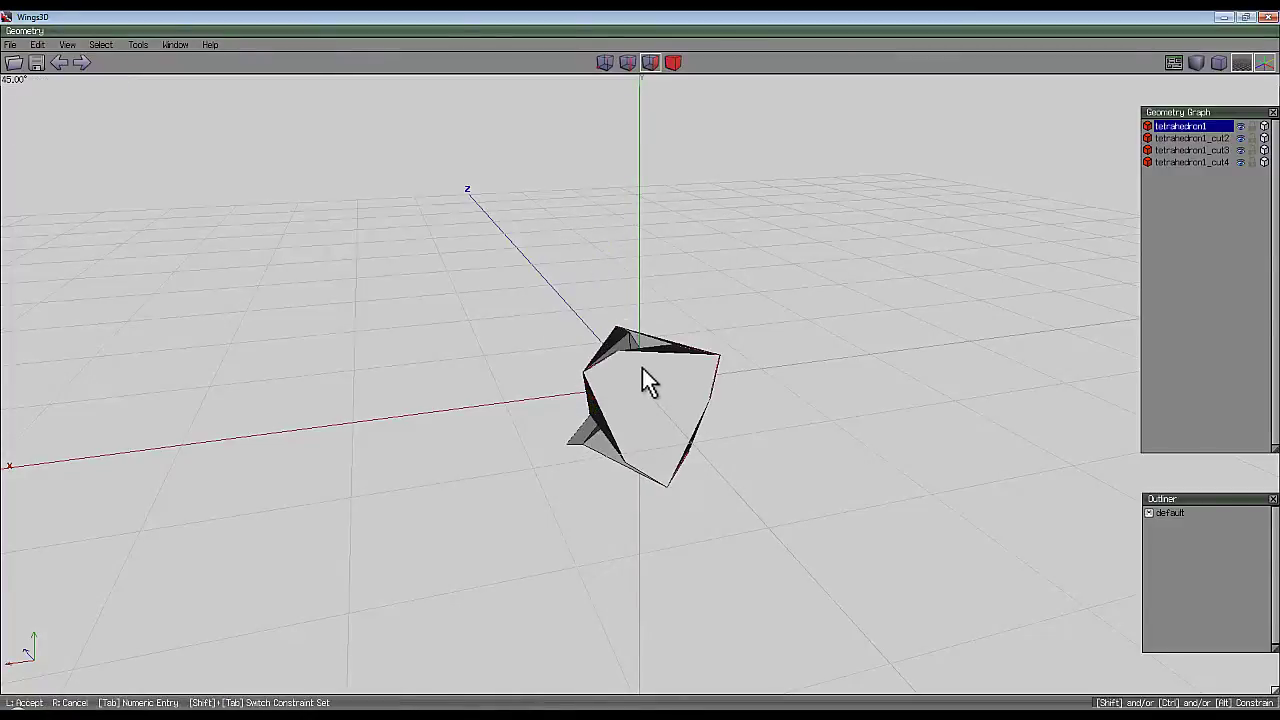
- Weld the four pieces back into a single tetrahedron1 object
click(673, 63)
right_click(691, 208)
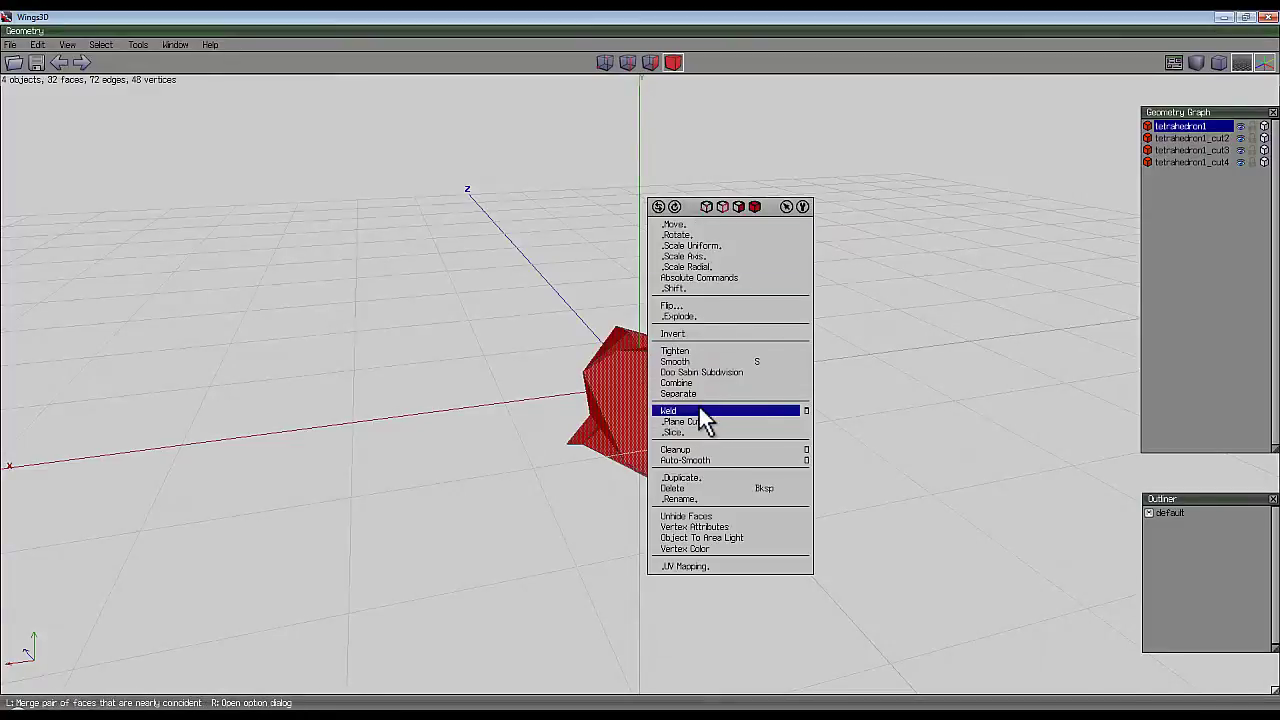
click(620, 412)
- Apply Doo Sabin subdivision to the welded mesh and zoom in on it
click(673, 62)
right_click(687, 166)
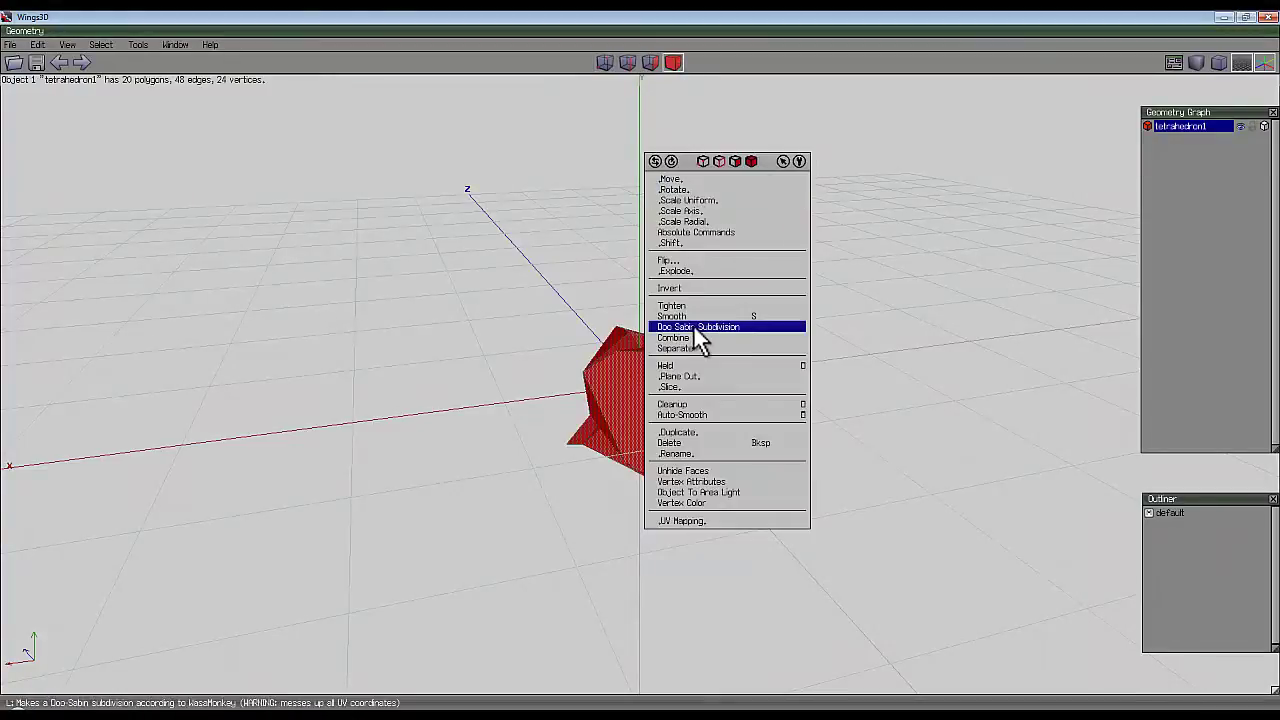
click(691, 326)
middle_drag(755, 333, 728, 489)
- Select one edge, extend it to the 48 matching edges, and convert them to 48 faces
key(space)
click(664, 432)
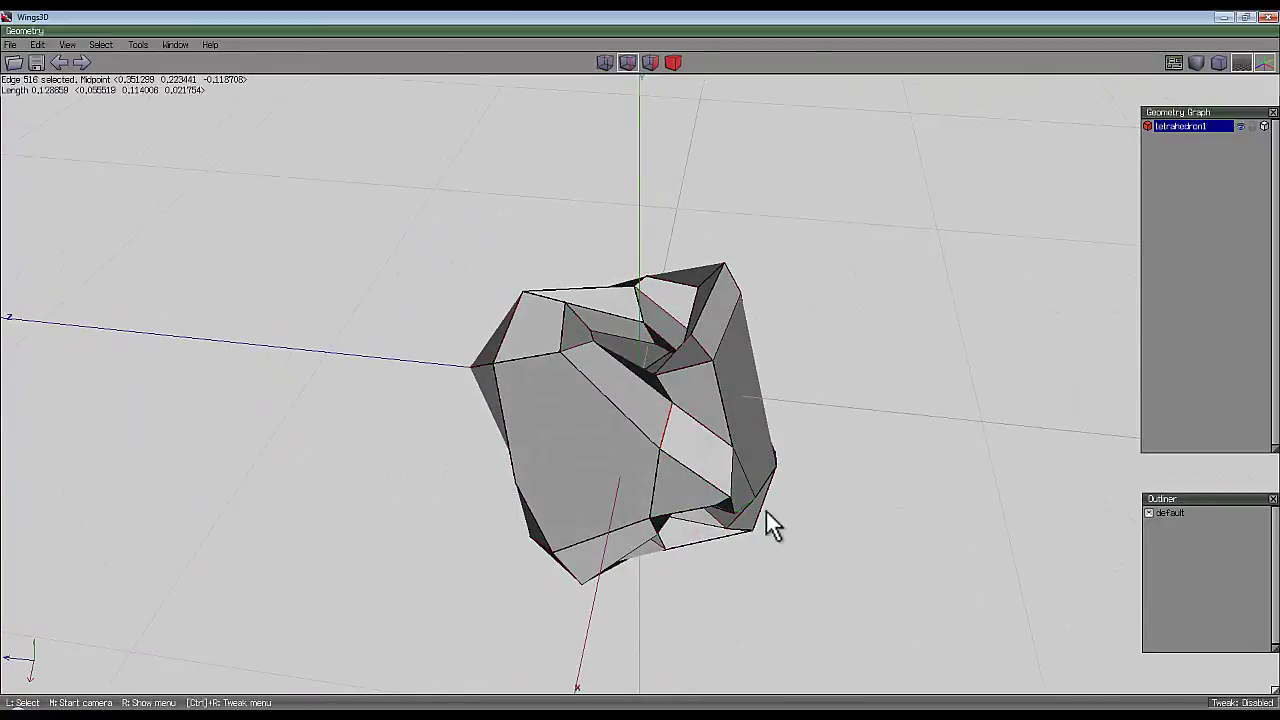
key(i)
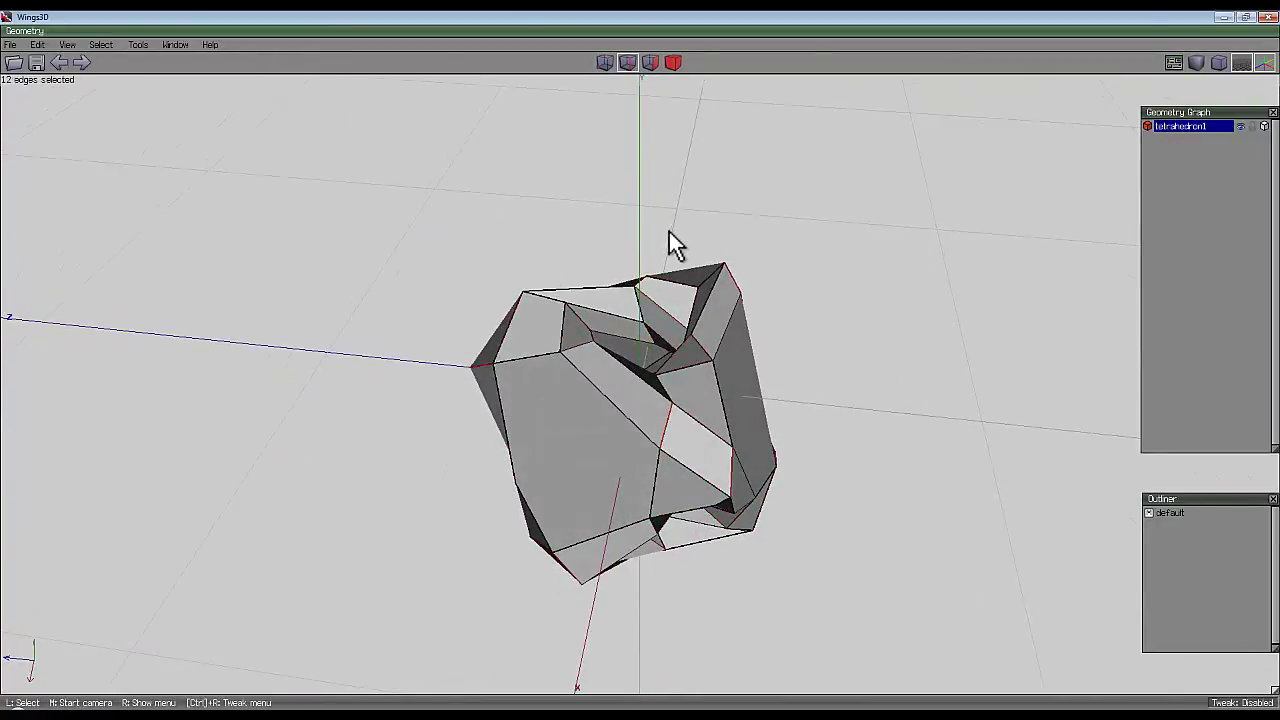
click(660, 70)
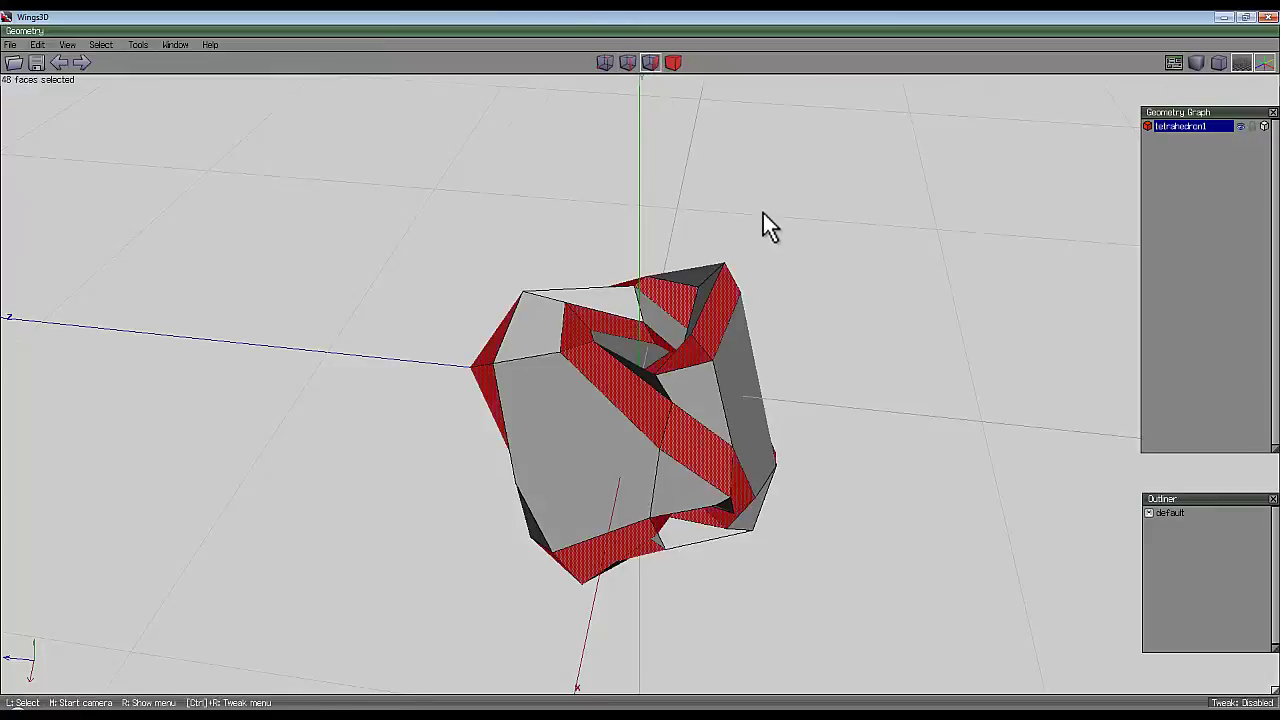
middle_click(763, 226)
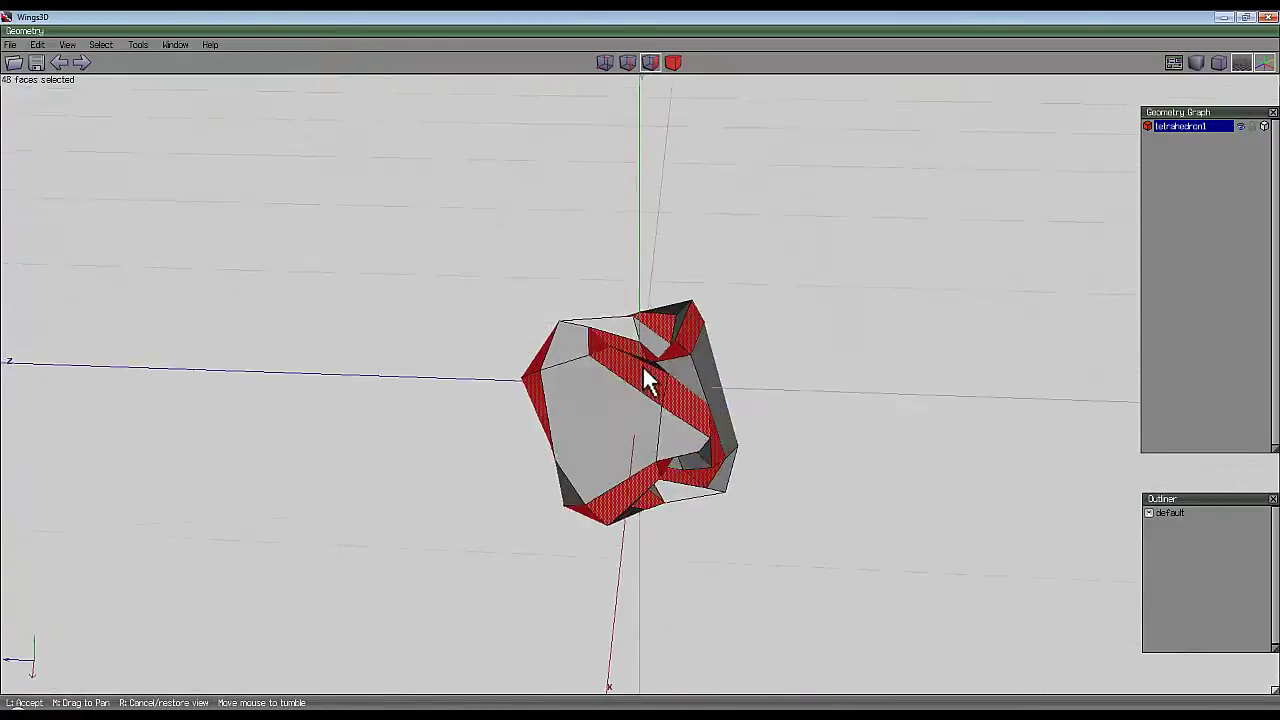
click(645, 380)
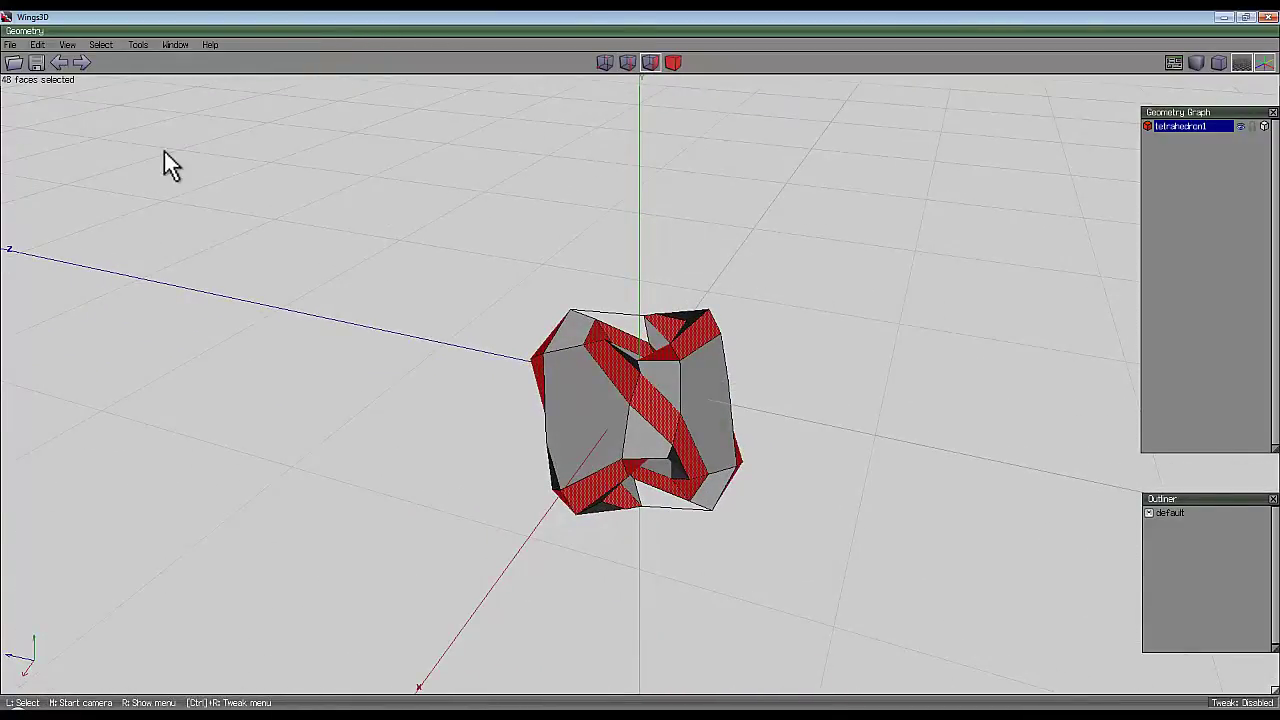
click(102, 45)
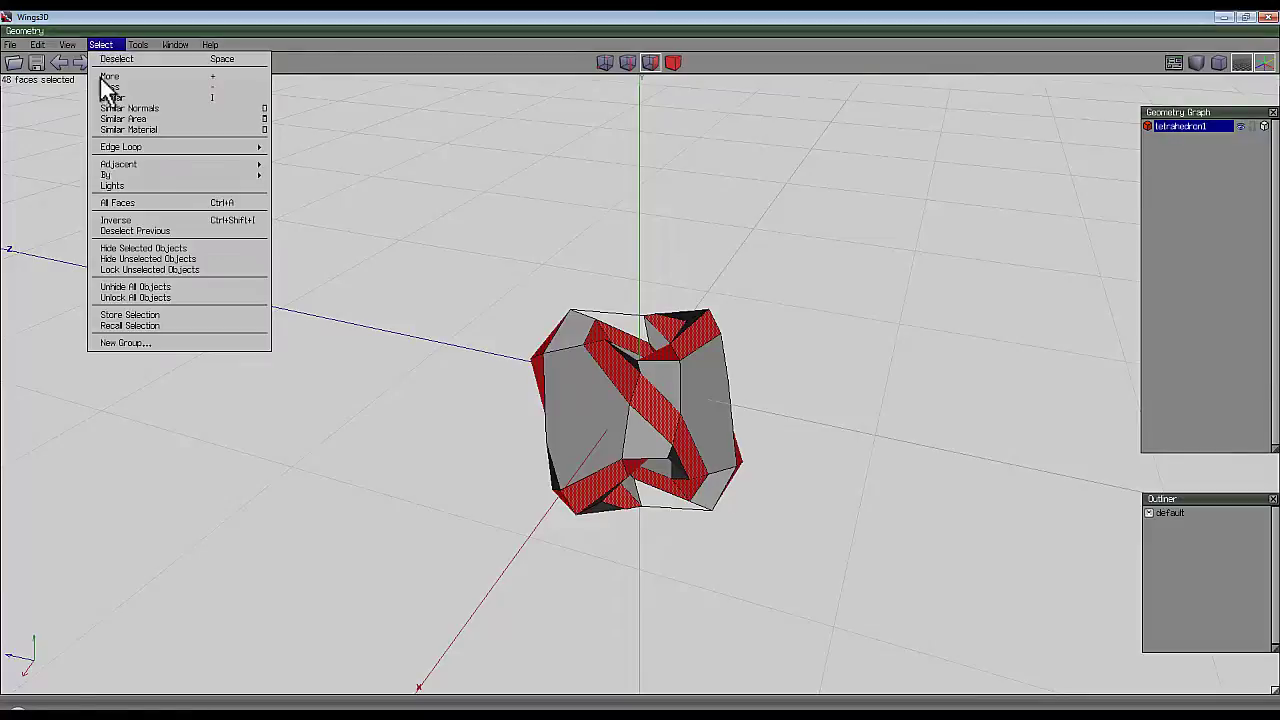
- Invert the selection to the large faces and intrude them into the solid
click(125, 221)
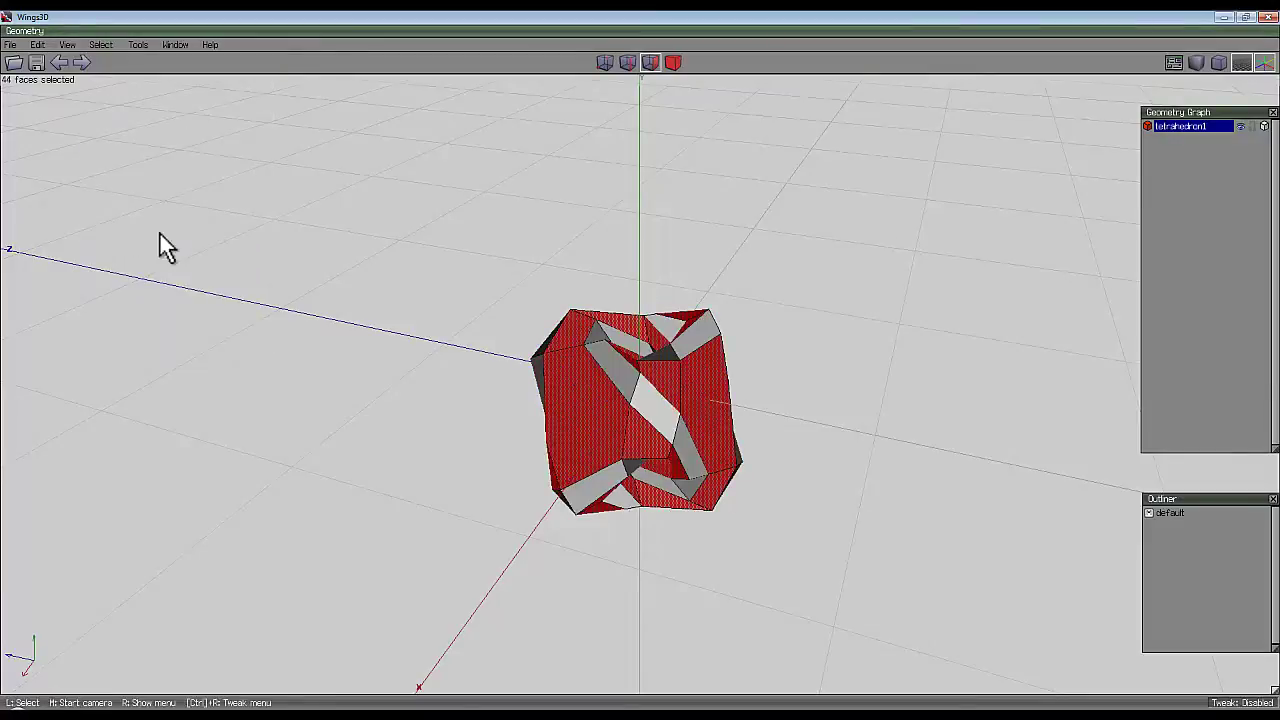
right_click(613, 219)
click(617, 393)
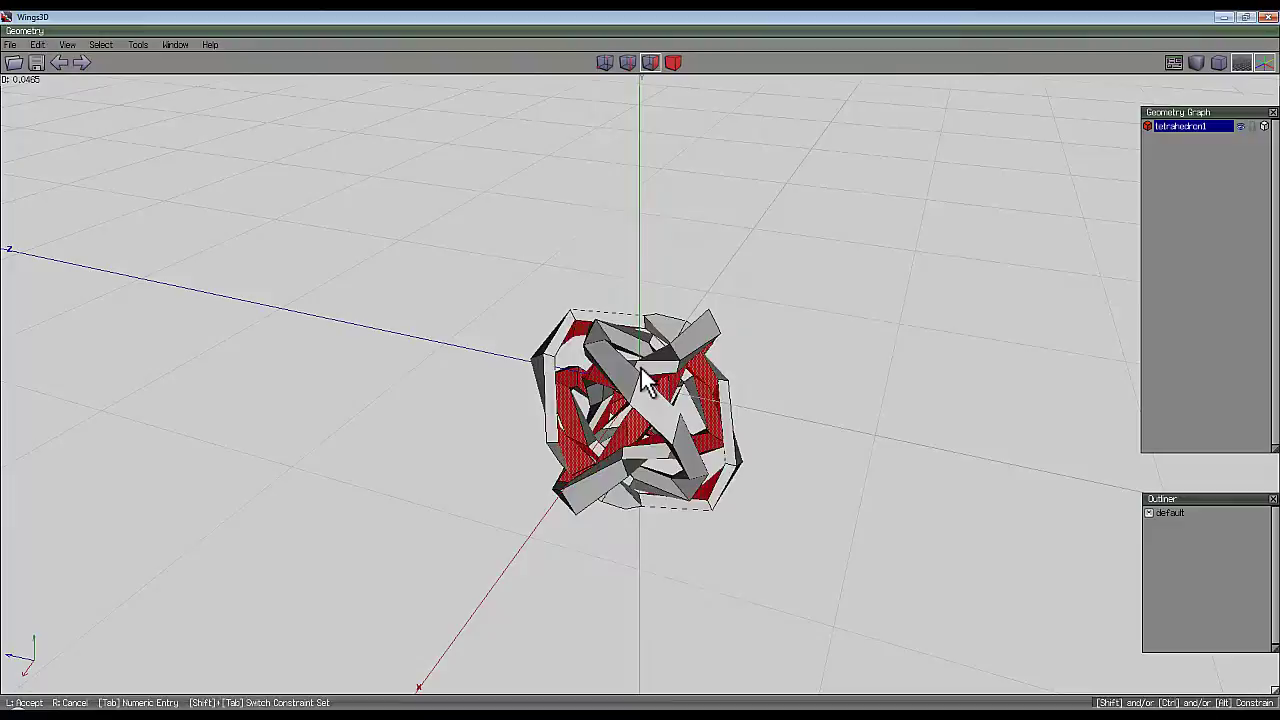
click(662, 320)
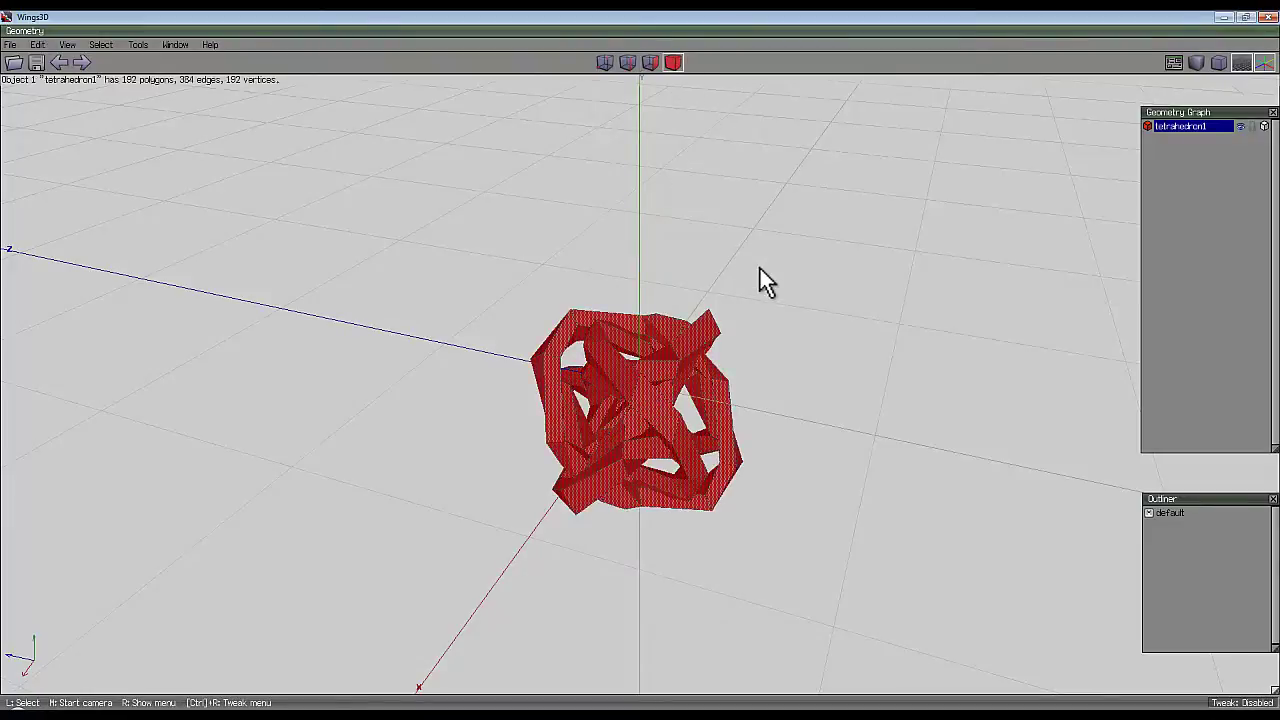
- Smooth the mesh into rounded tubes of 3072 polygons and orbit in to inspect
key(s)
key(s)
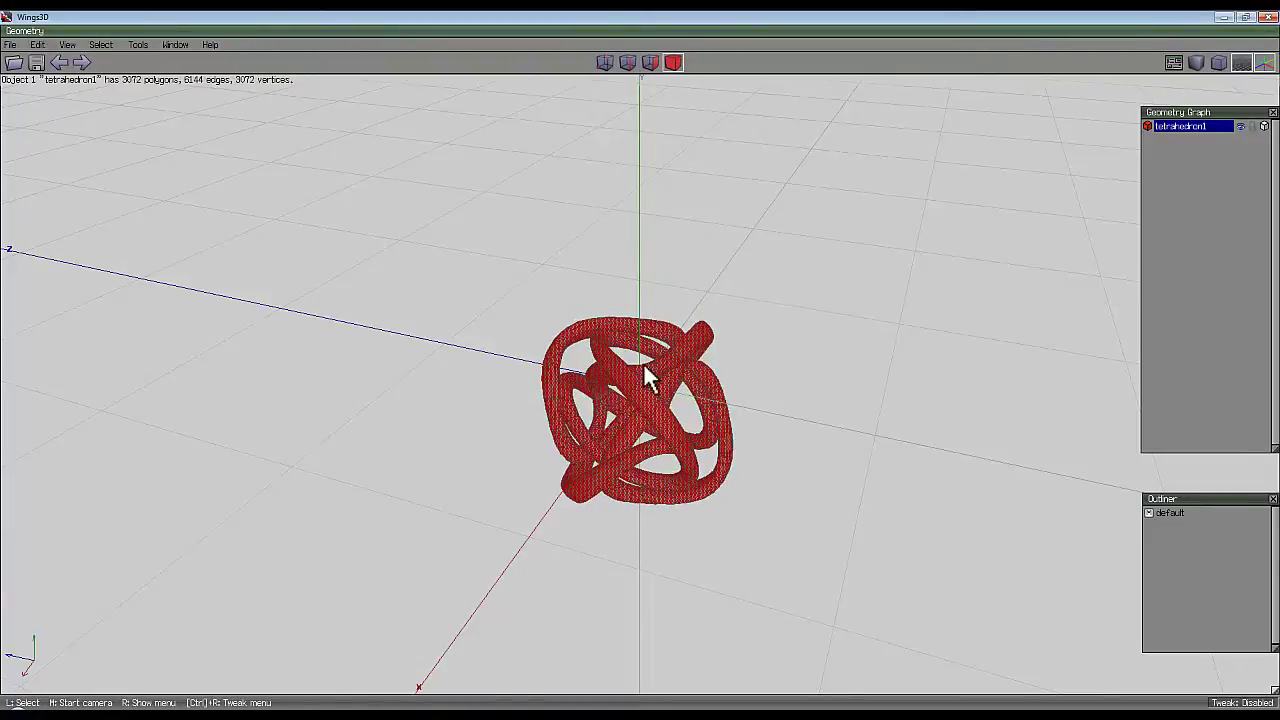
middle_click(643, 362)
scroll(643, 375, up, 5)
click(744, 333)
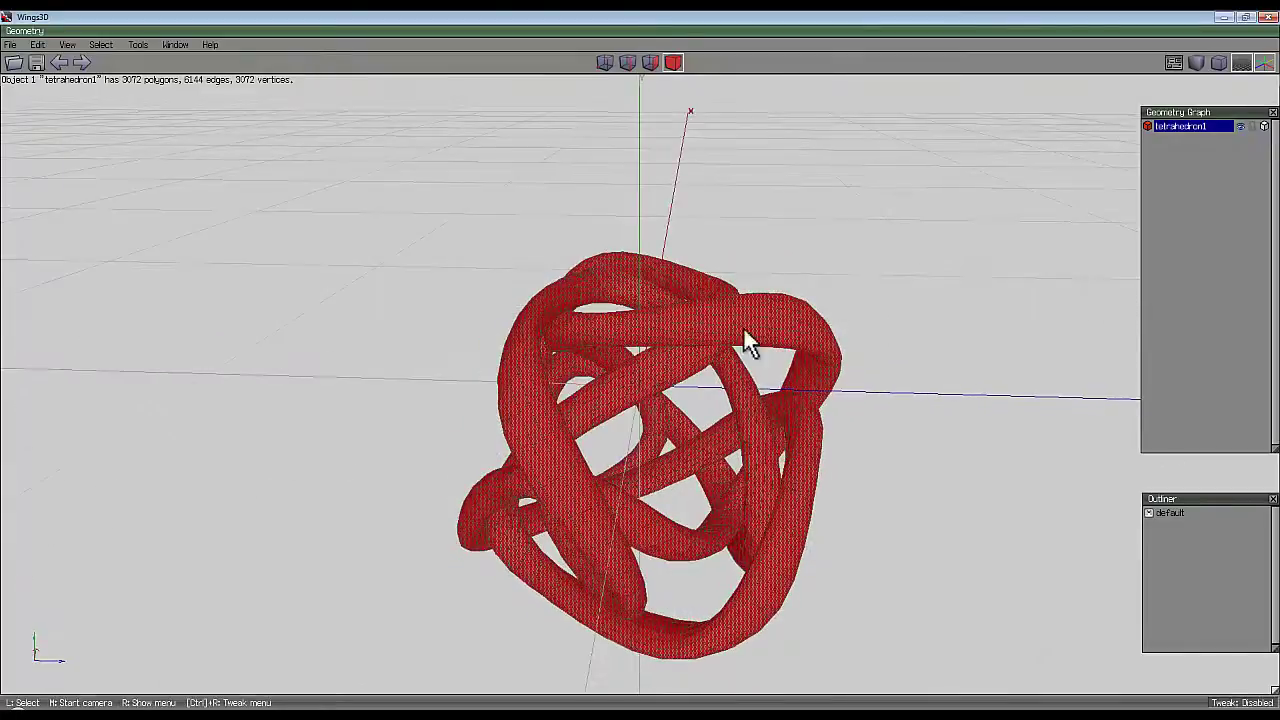
middle_click(856, 266)
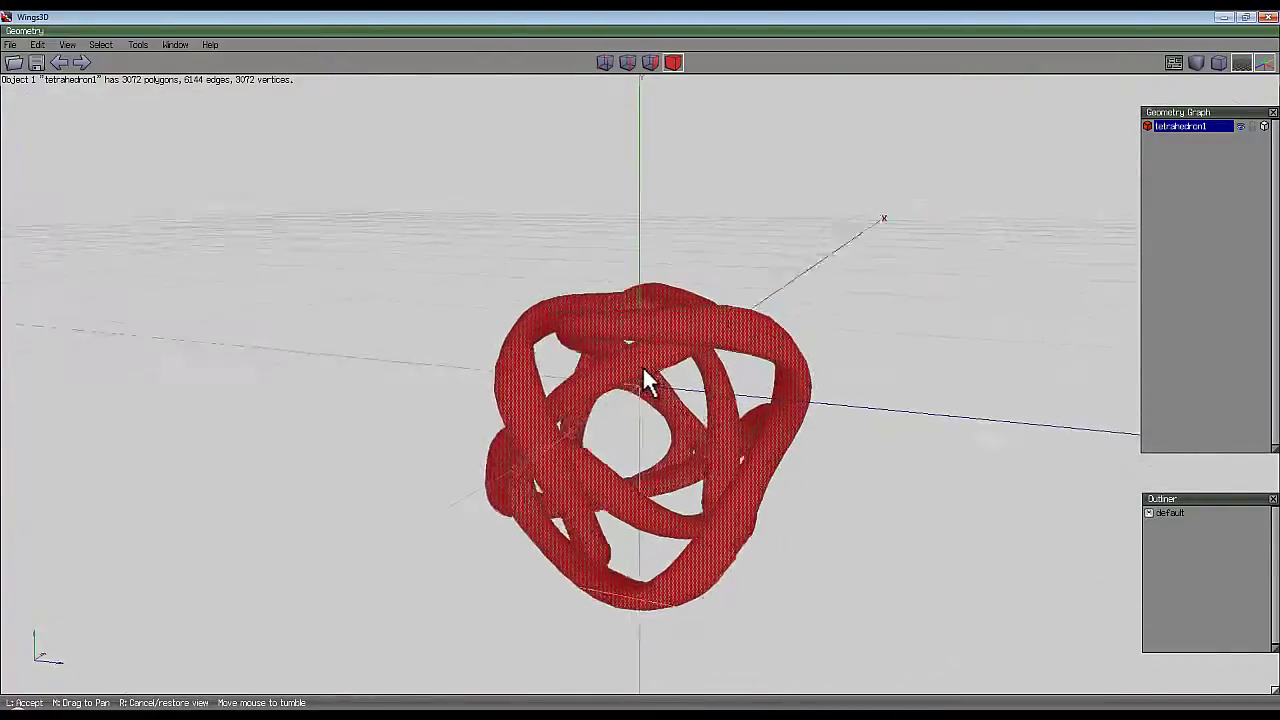
click(640, 368)
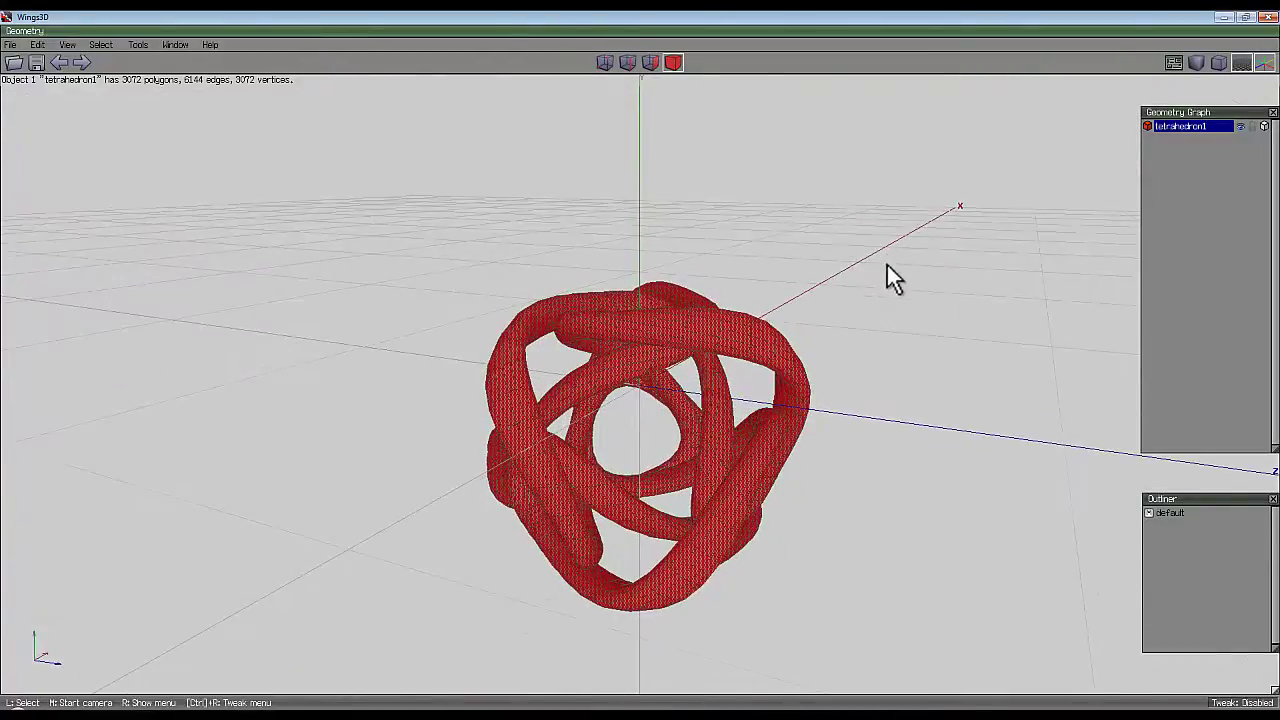
- Apply Separate to the whole knot object to break it into individual loops
right_click(614, 134)
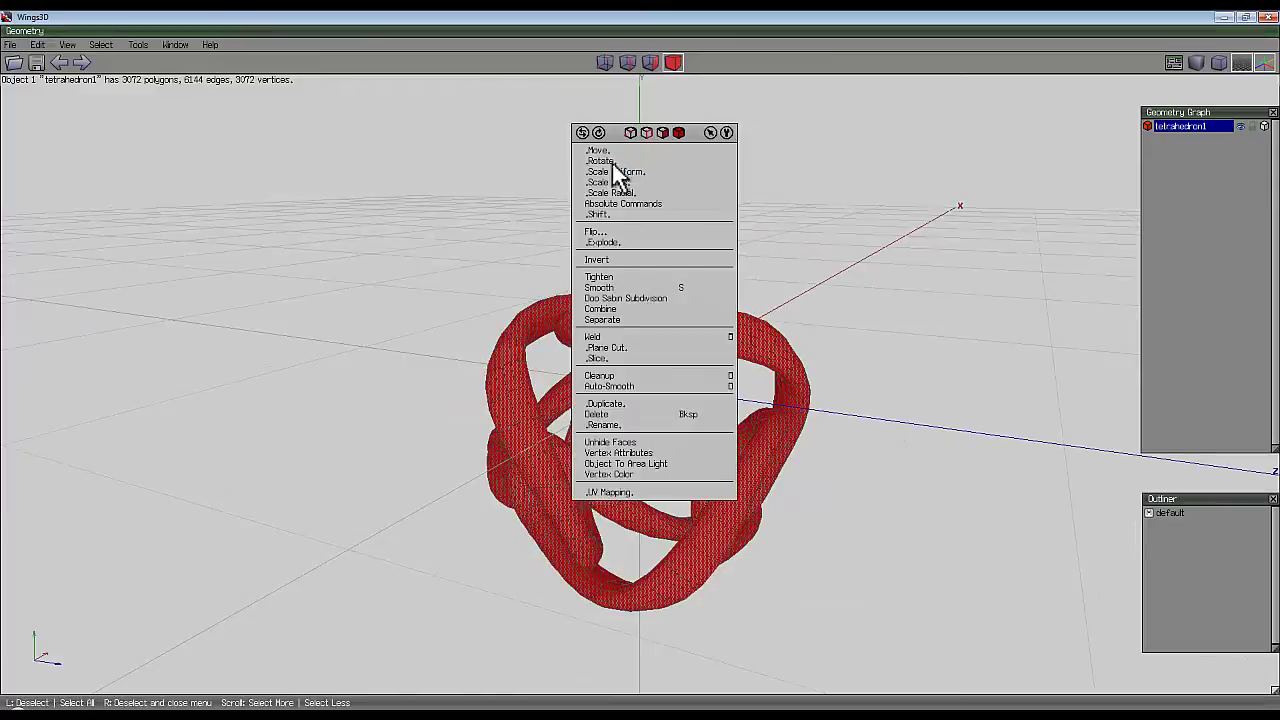
click(620, 321)
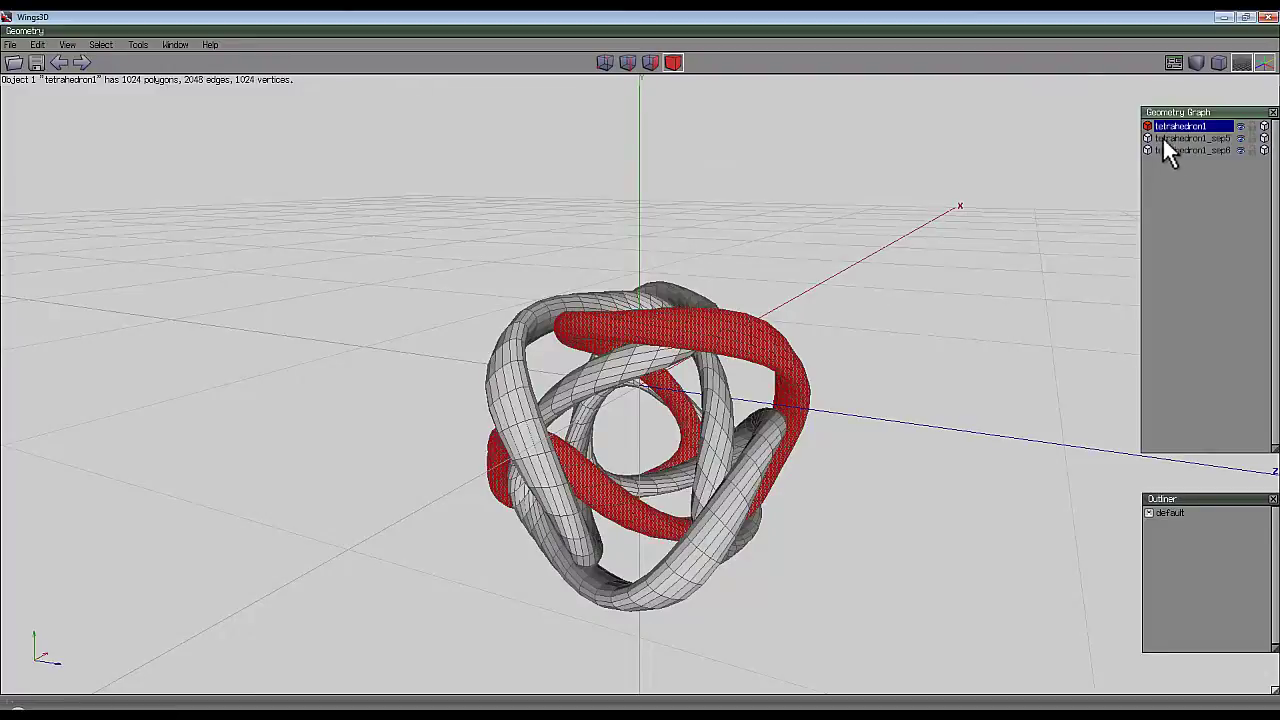
middle_click(774, 199)
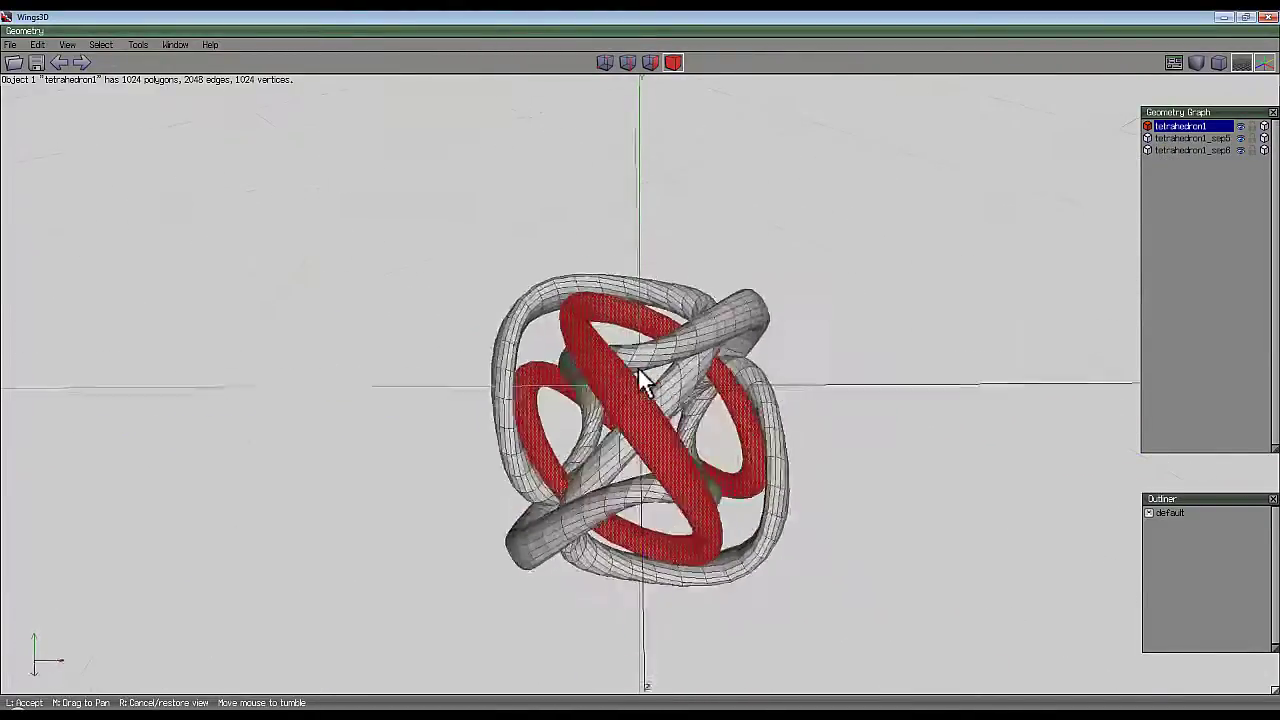
click(640, 366)
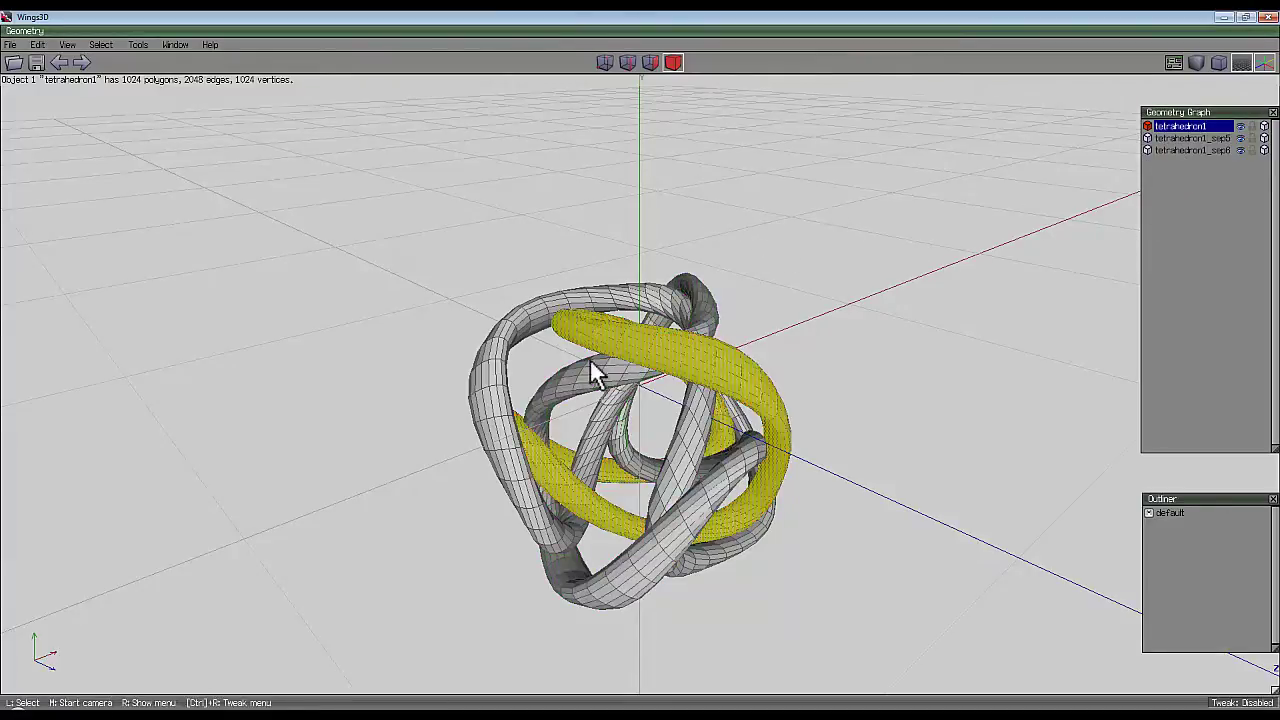
- Orbit around the separated loops from several angles to inspect them
middle_drag(537, 358, 786, 380)
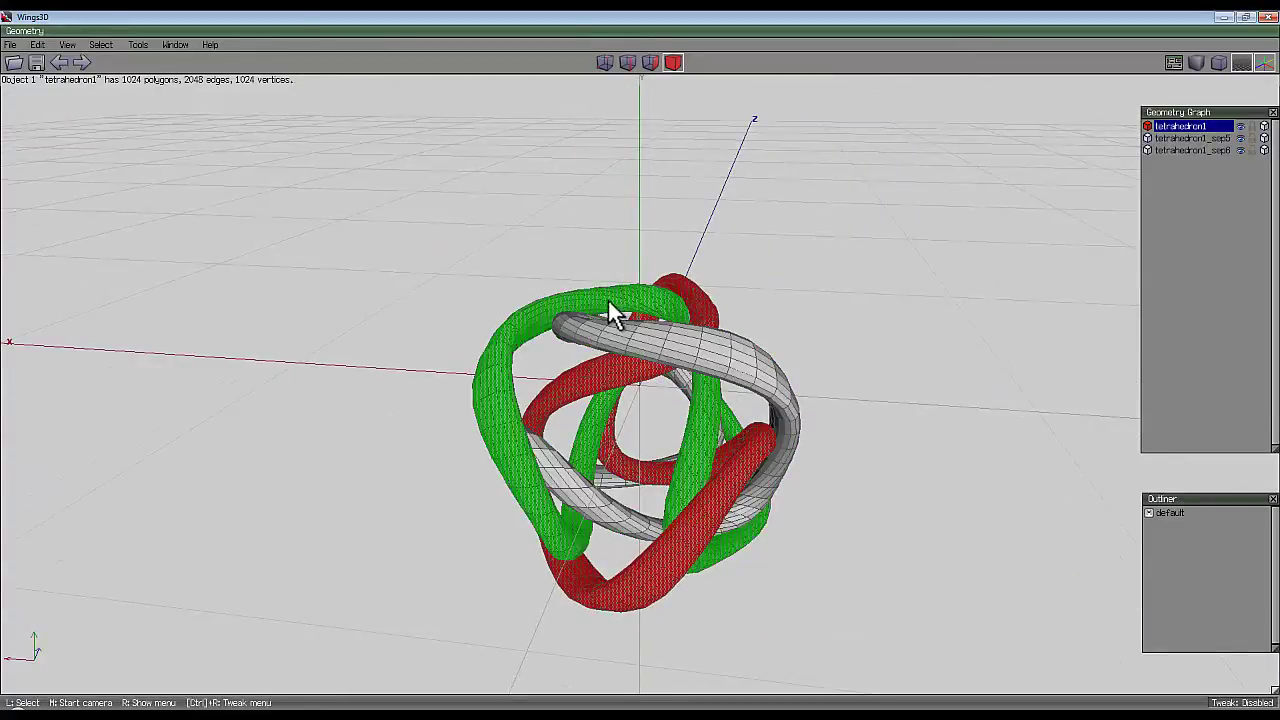
middle_click(651, 380)
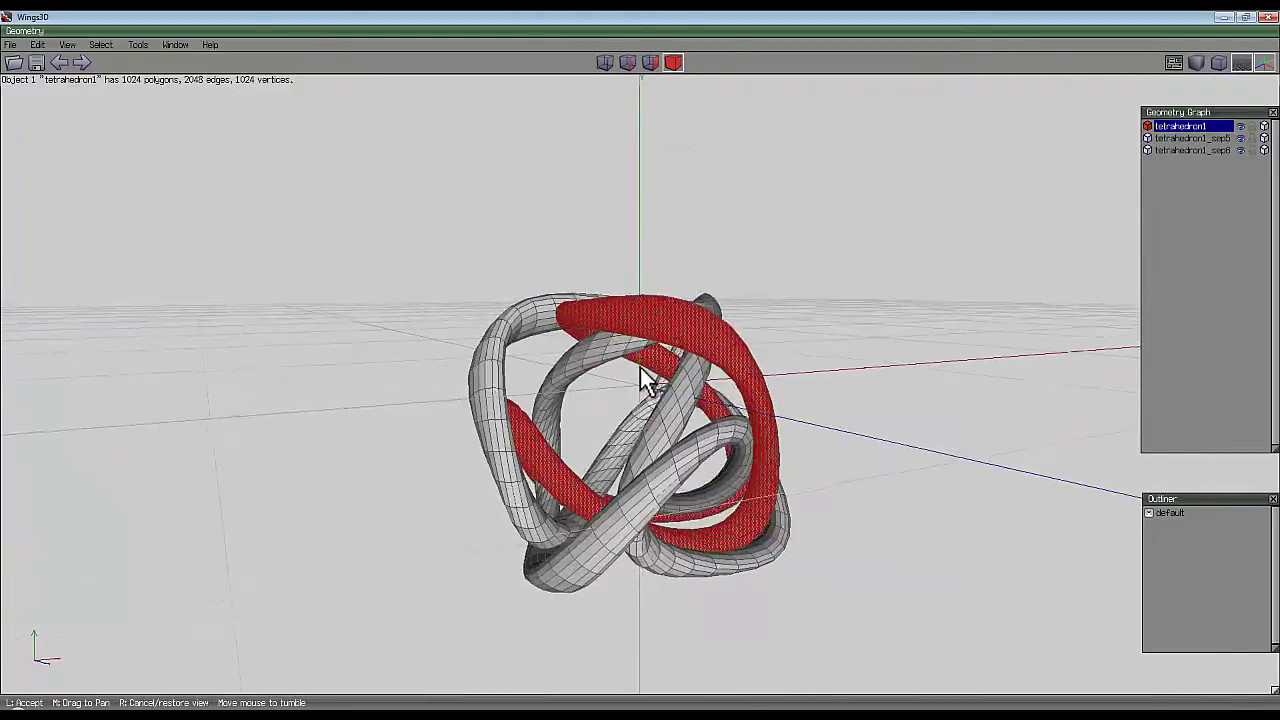
click(640, 368)
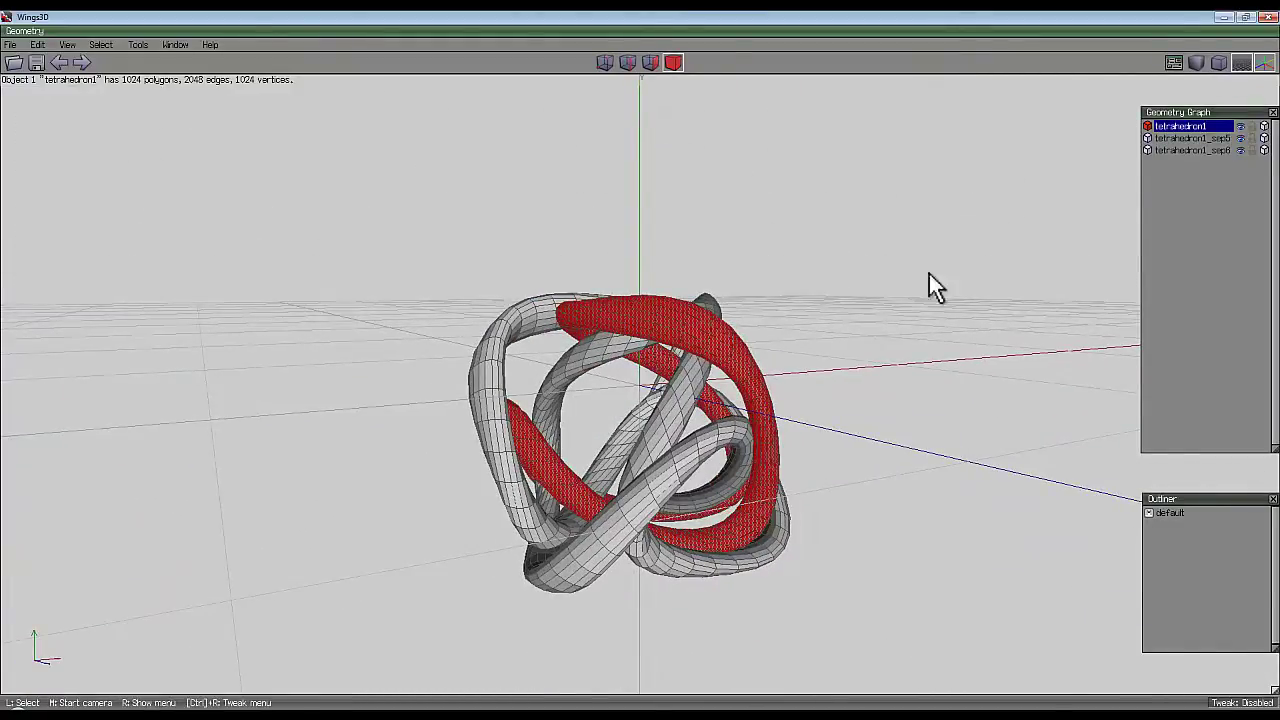
middle_click(788, 315)
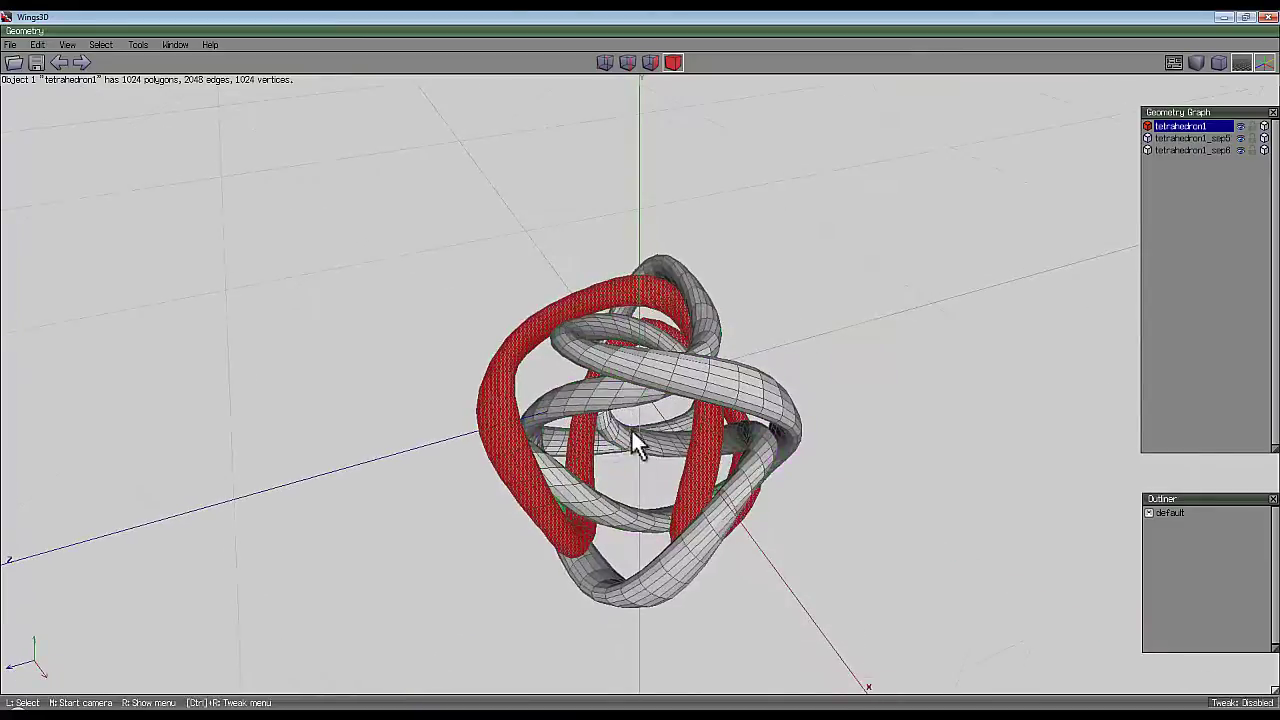
click(705, 335)
key(2)
click(700, 336)
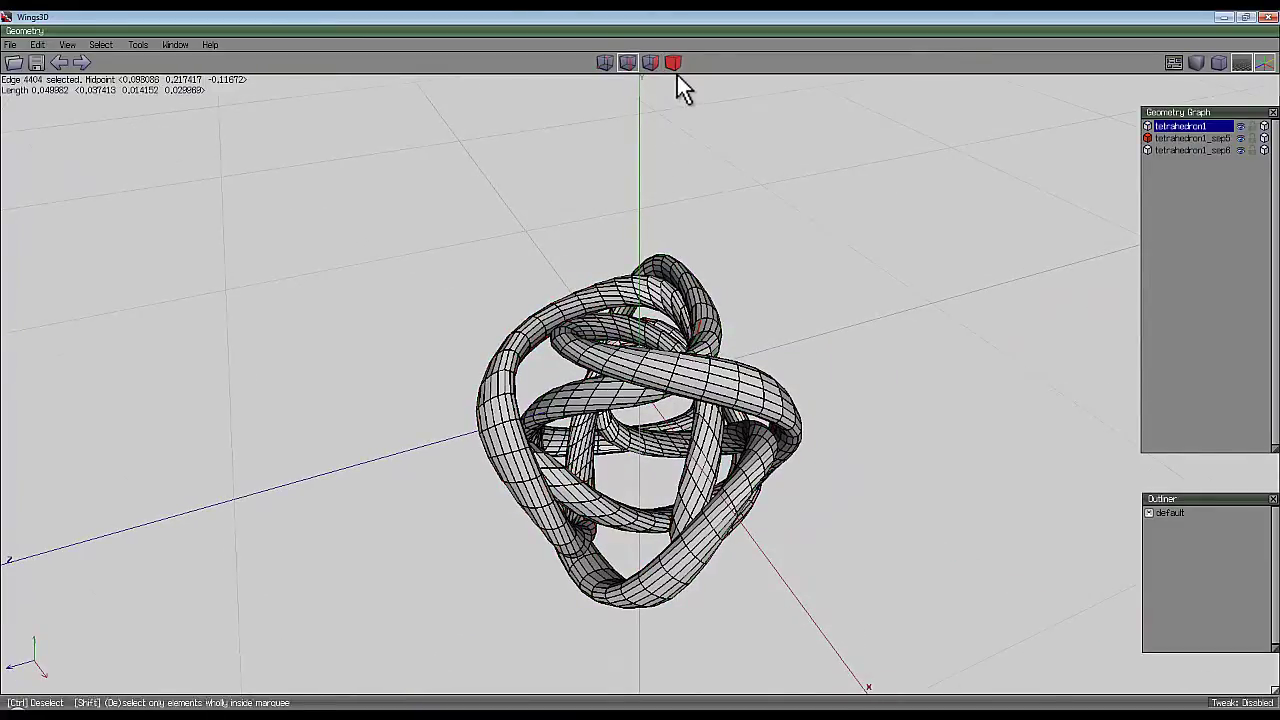
- In object mode, select two of the tube loops in turn and orbit around each
click(673, 63)
click(640, 372)
middle_click(640, 372)
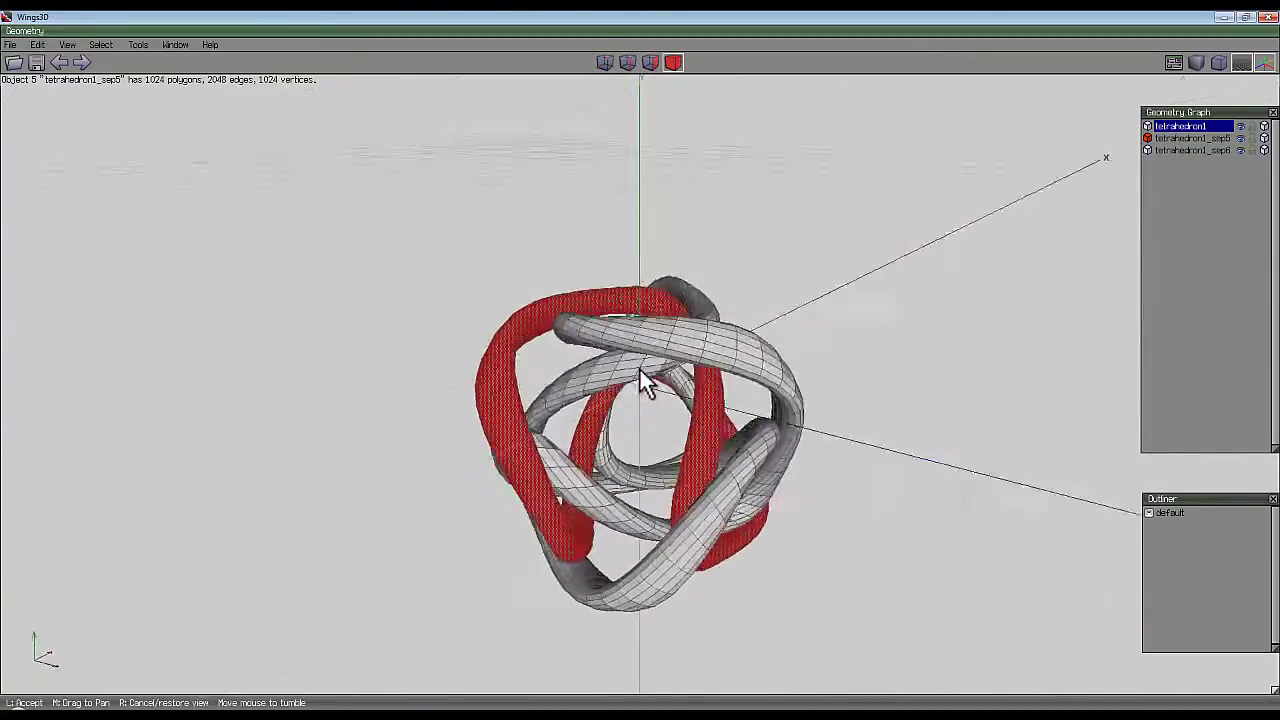
click(645, 365)
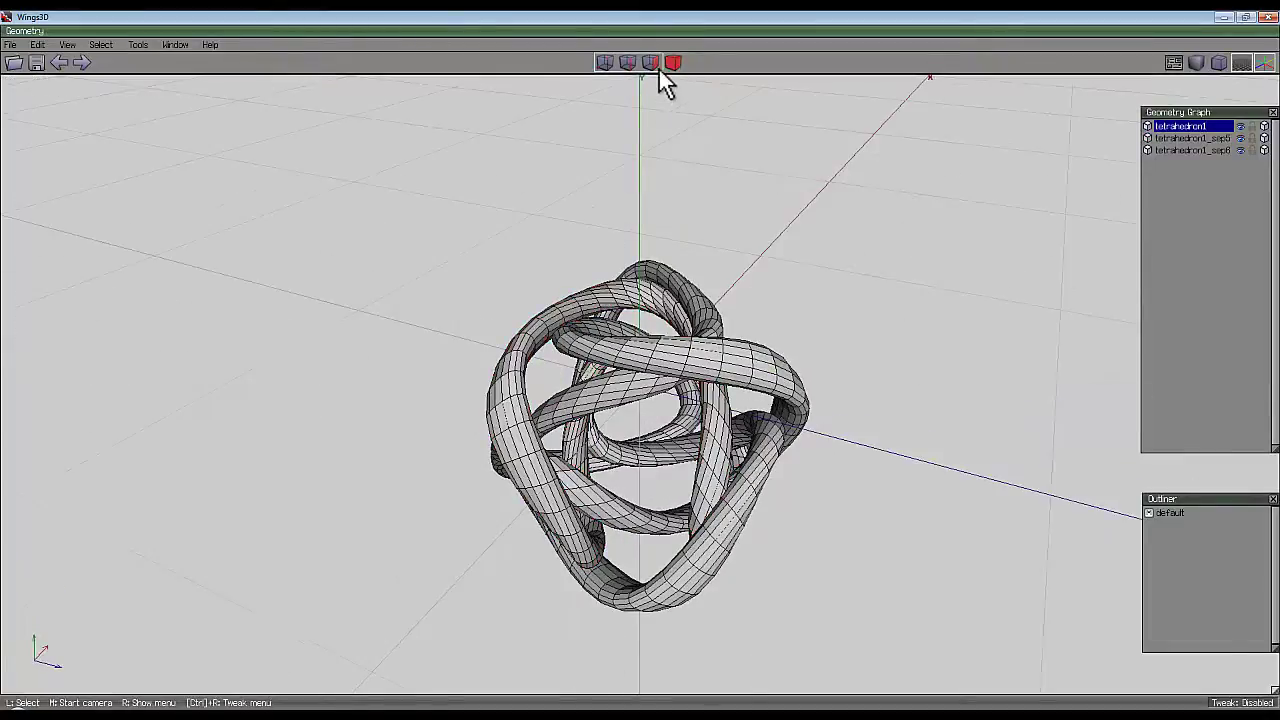
click(697, 378)
middle_click(723, 371)
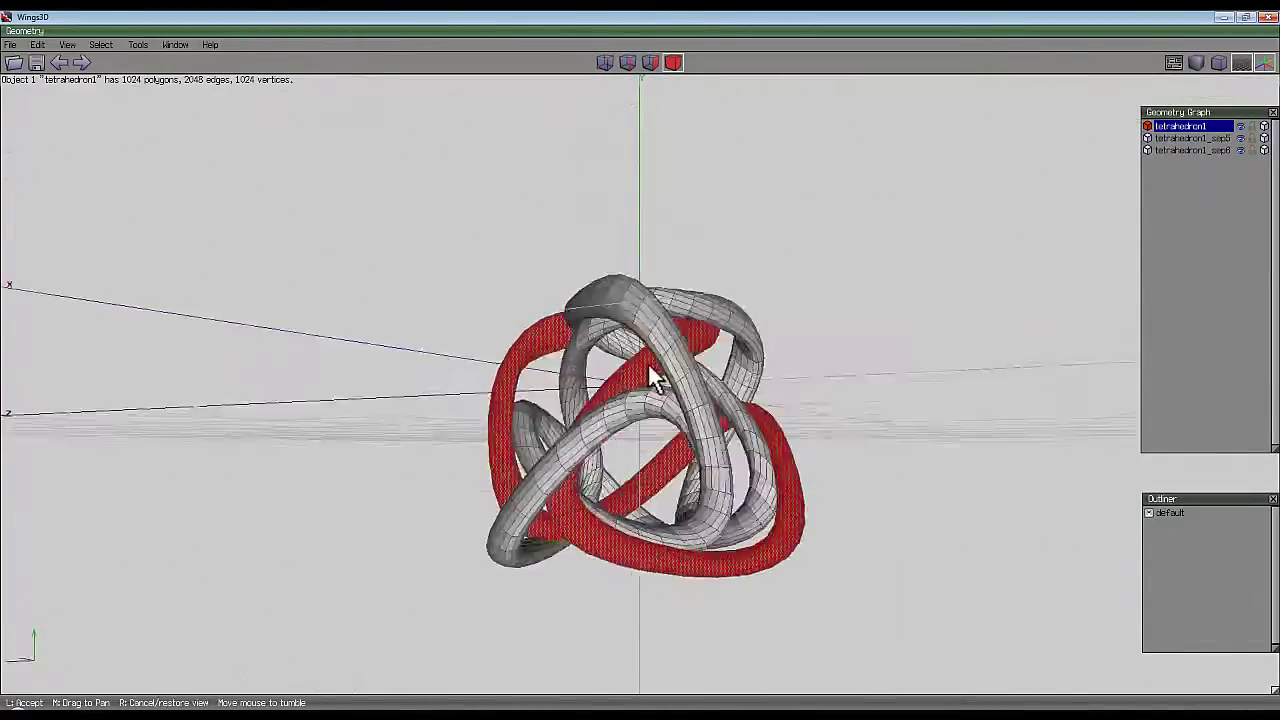
middle_click(660, 372)
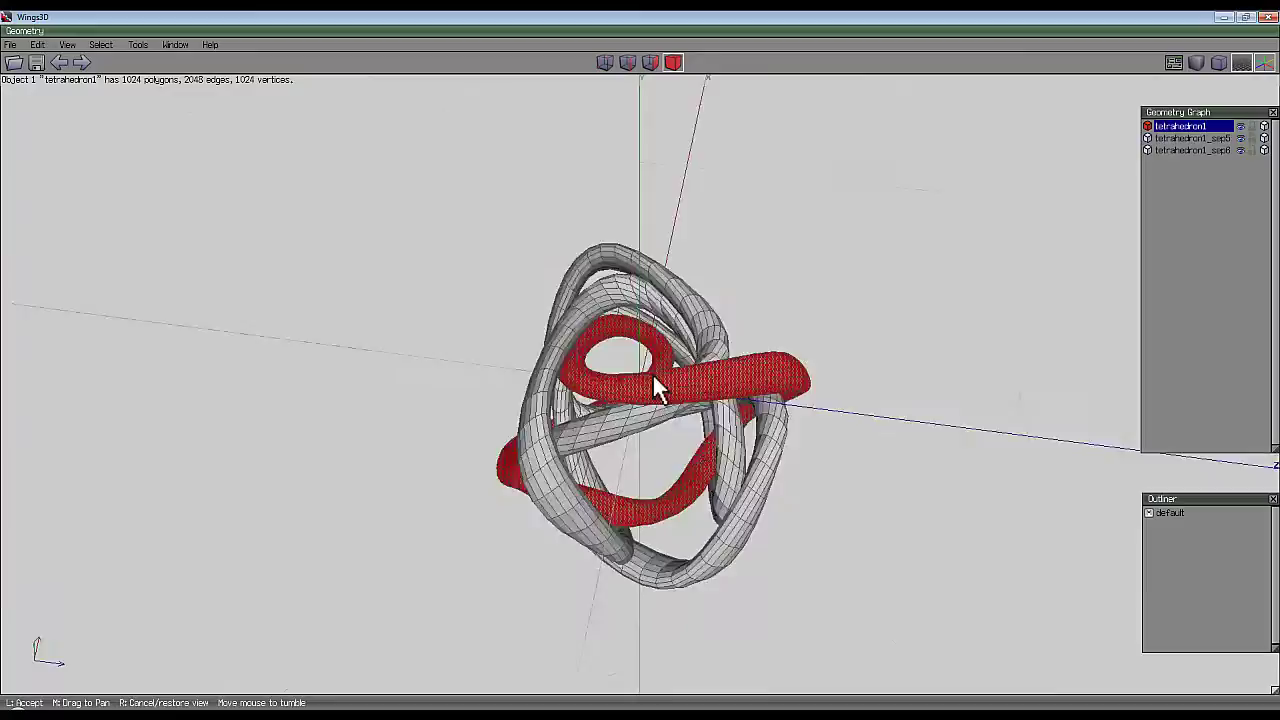
click(822, 265)
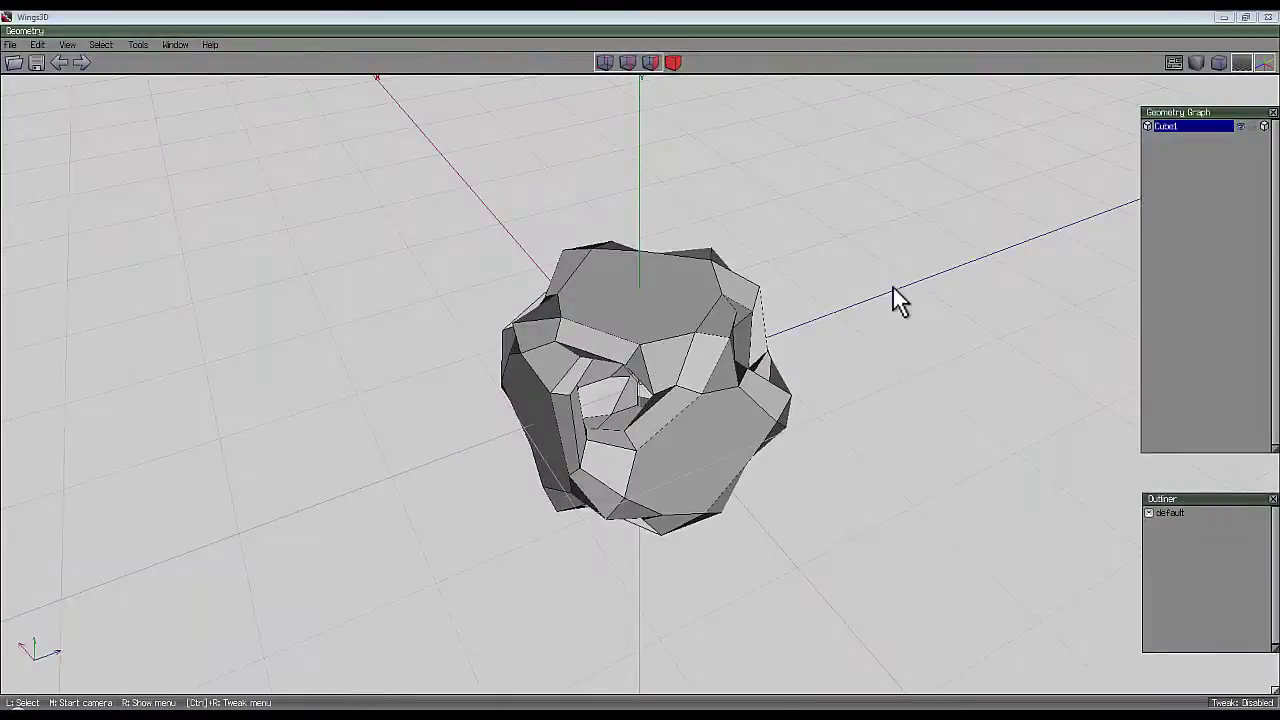
- Select an edge loop on Cube1 and convert it into the band faces
click(626, 61)
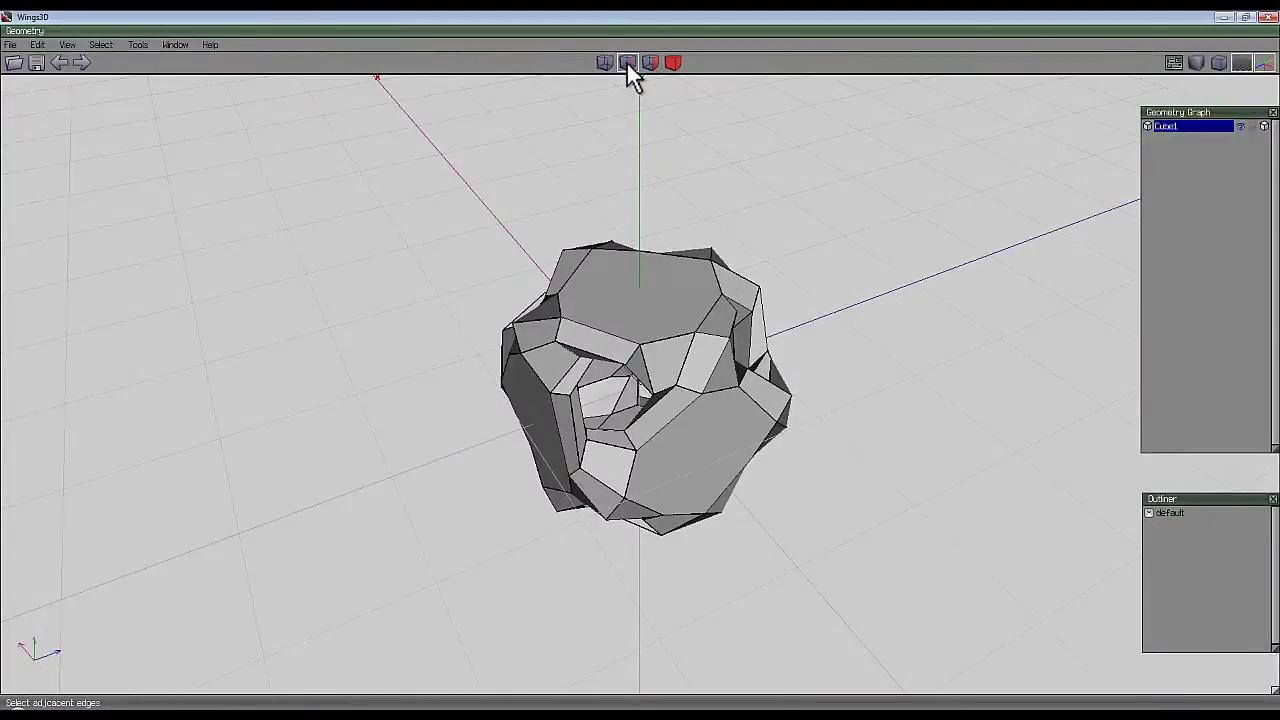
click(694, 391)
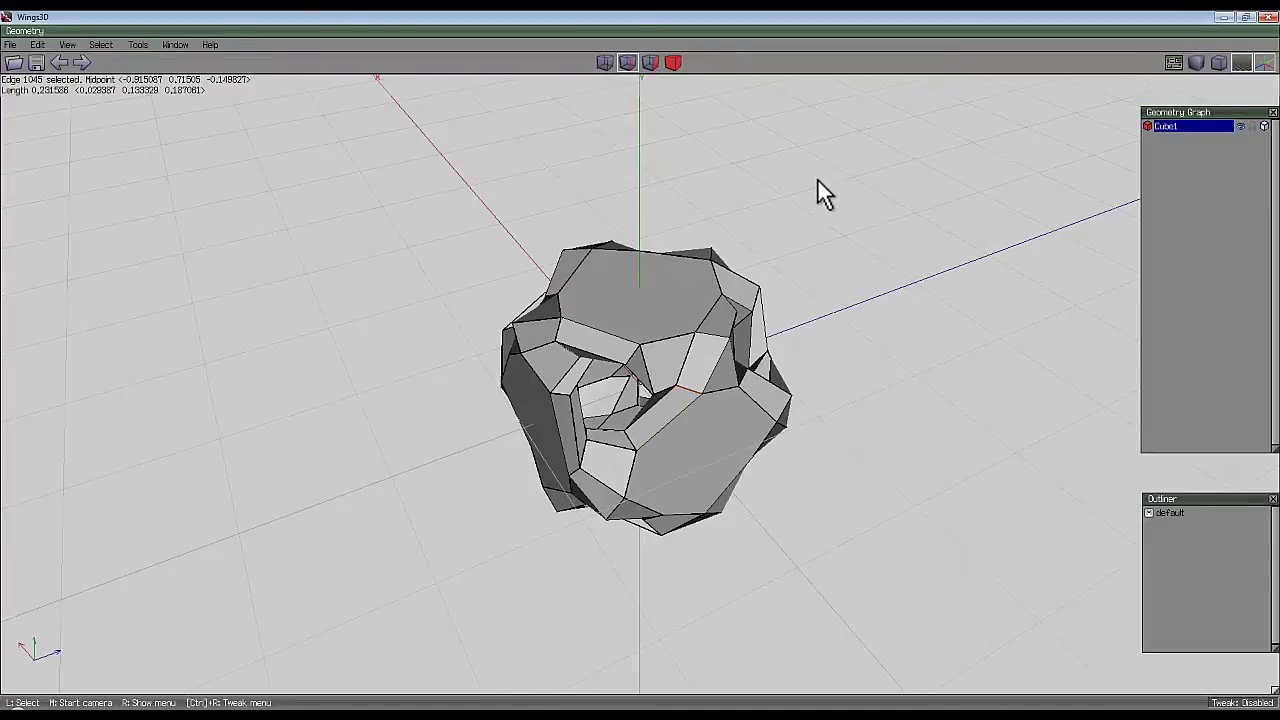
key(l)
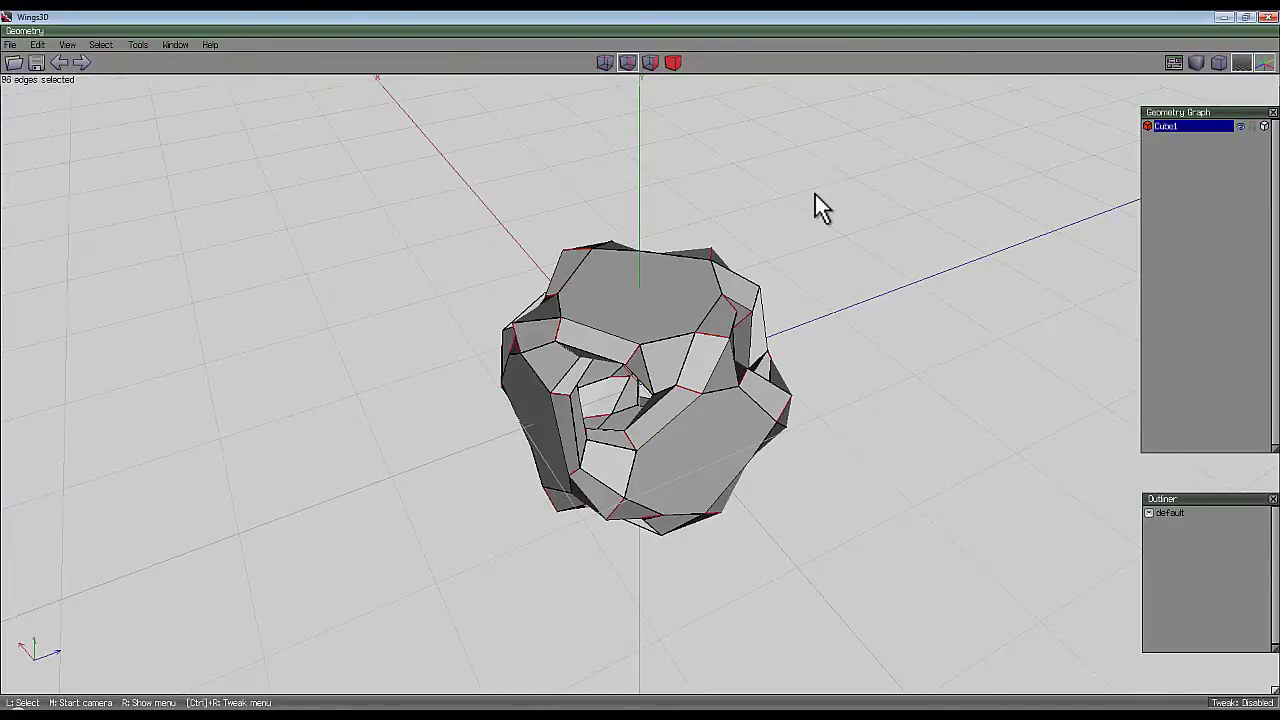
click(650, 62)
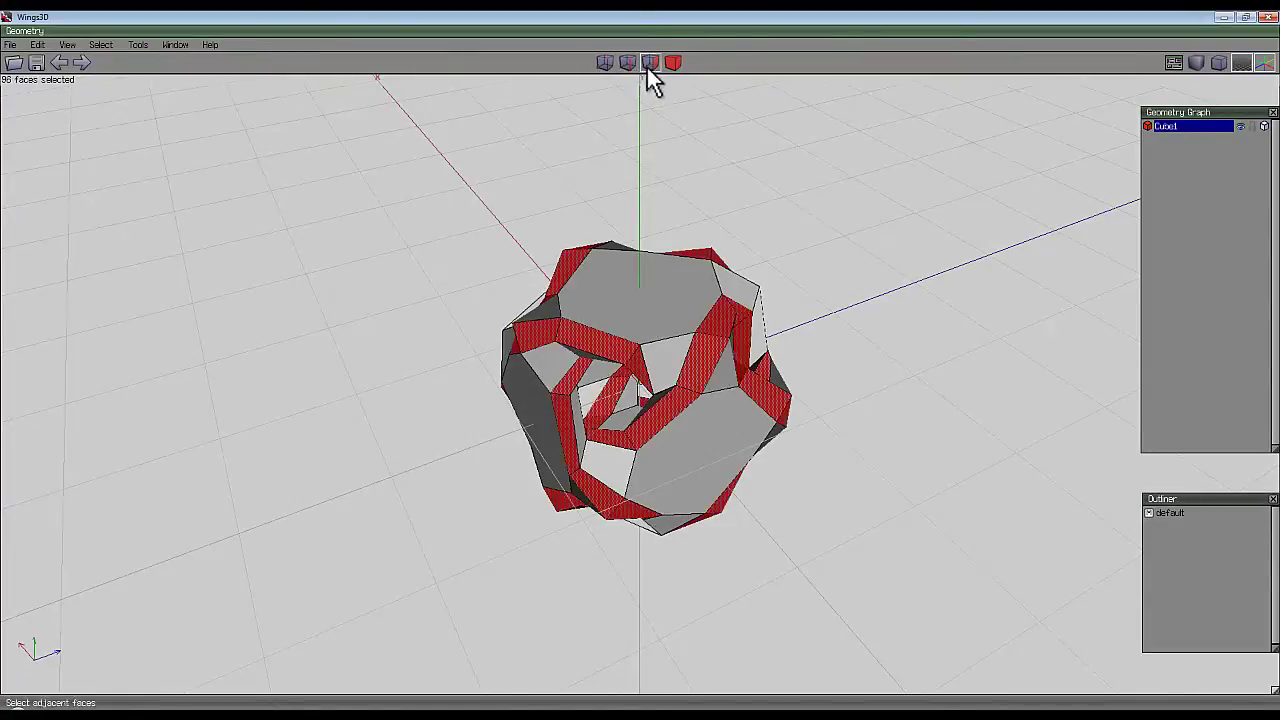
middle_click(640, 370)
click(639, 366)
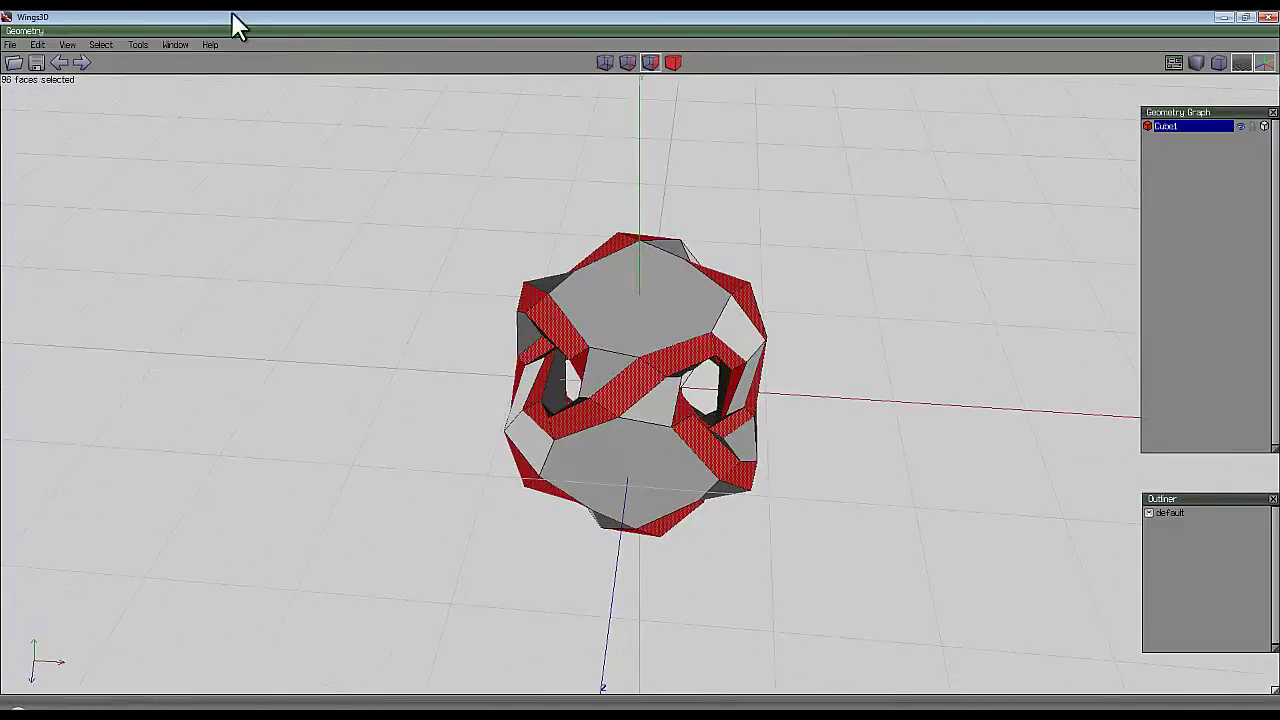
- Invert the selection to the non-band faces and intrude them into a hollow frame
click(100, 44)
click(97, 207)
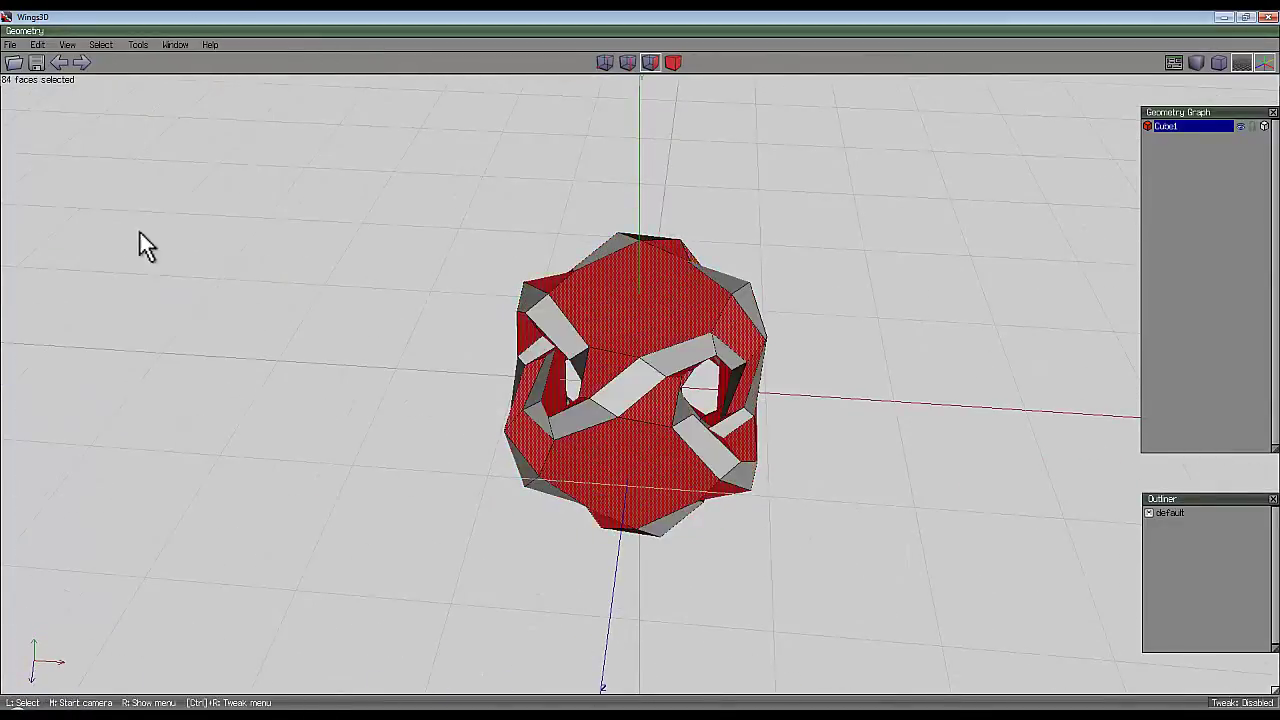
right_click(675, 182)
click(679, 354)
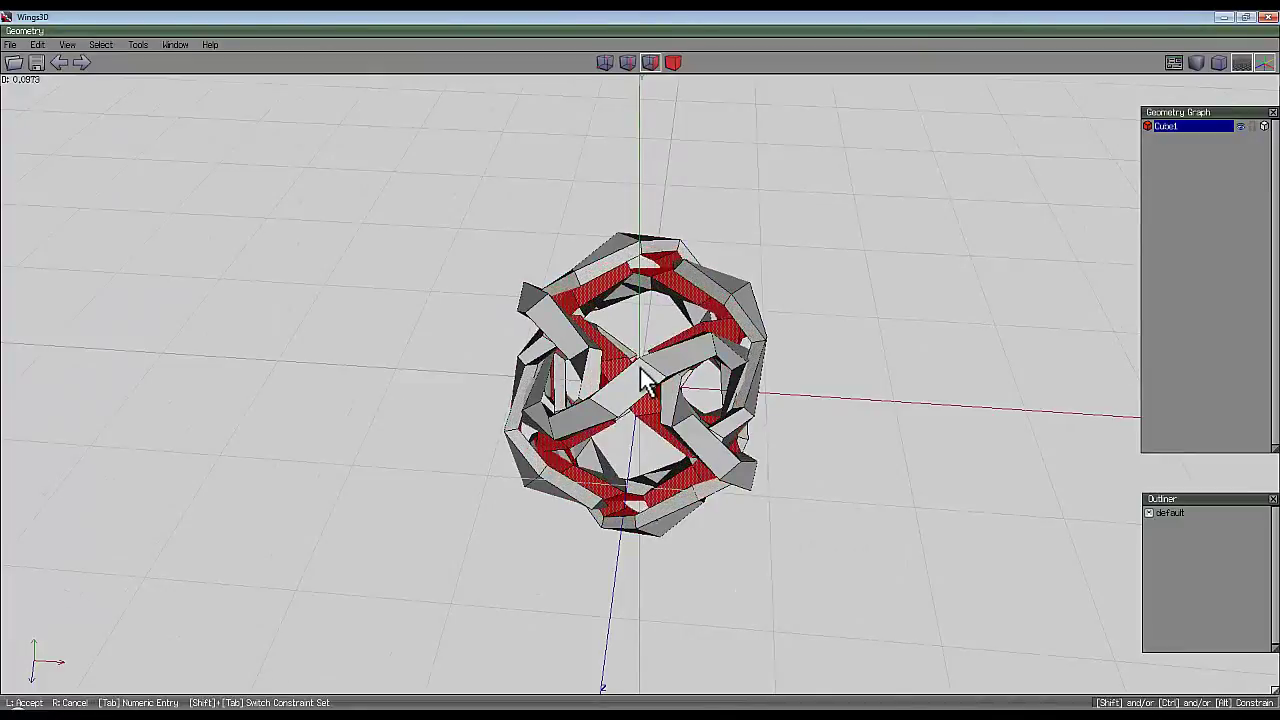
click(701, 64)
- Smooth the Cube1 body into rounded tubes and orbit to inspect the mesh
key(b)
key(s)
key(s)
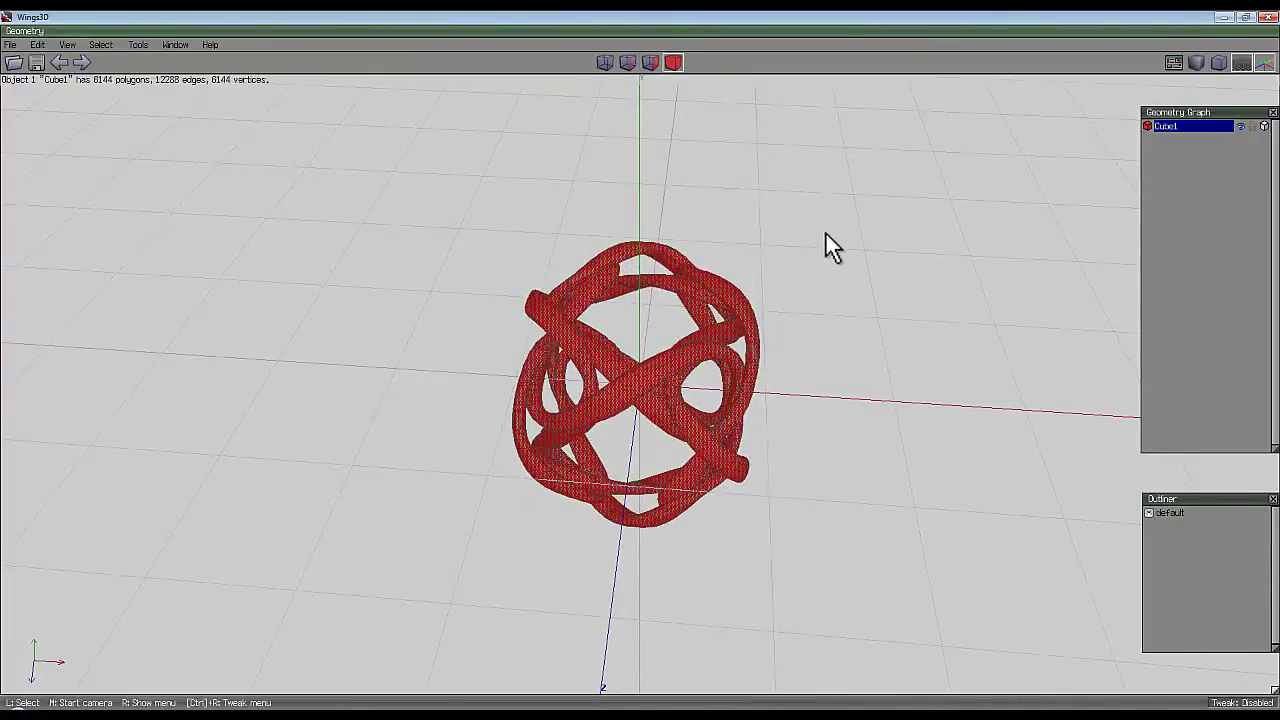
middle_click(826, 234)
click(643, 380)
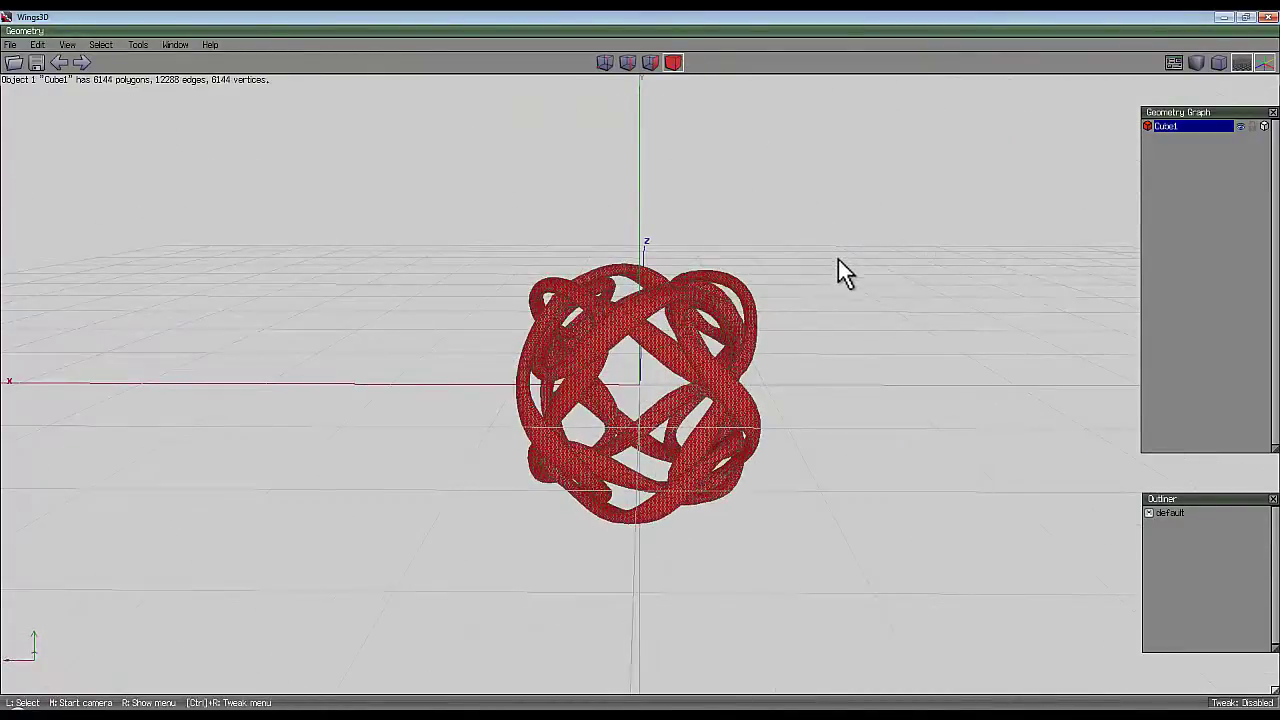
key(space)
middle_click(759, 229)
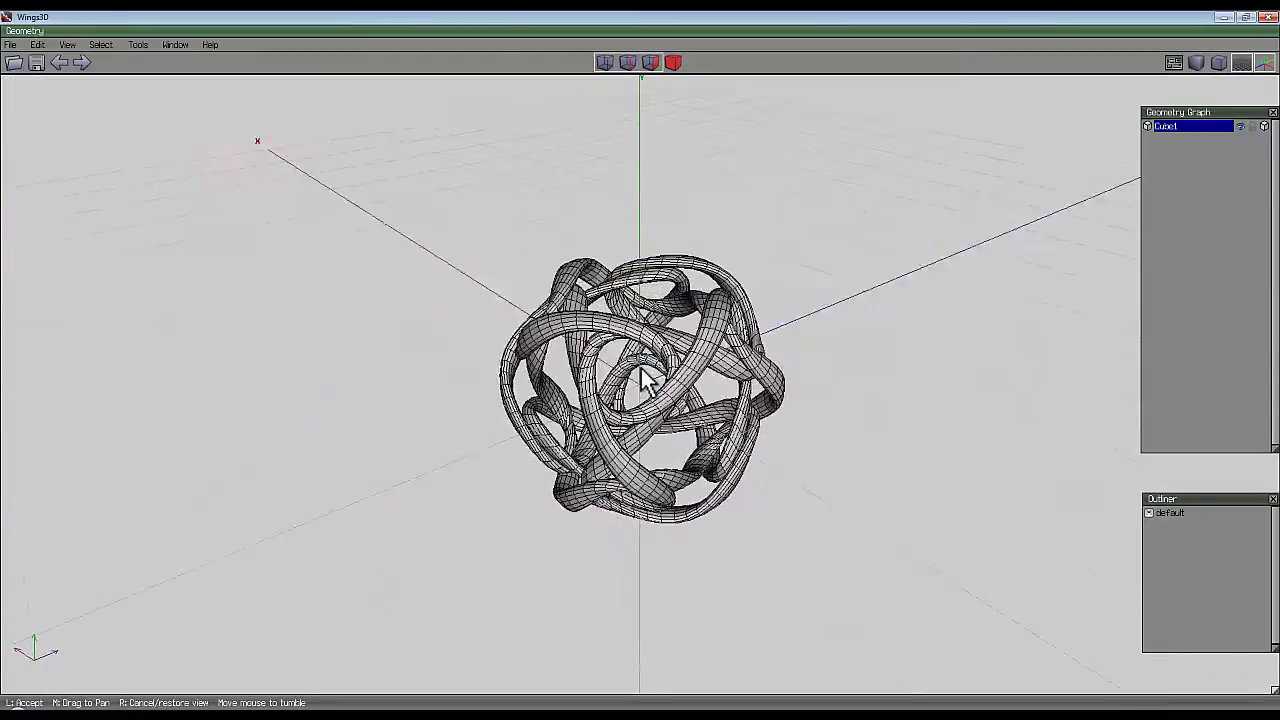
click(645, 380)
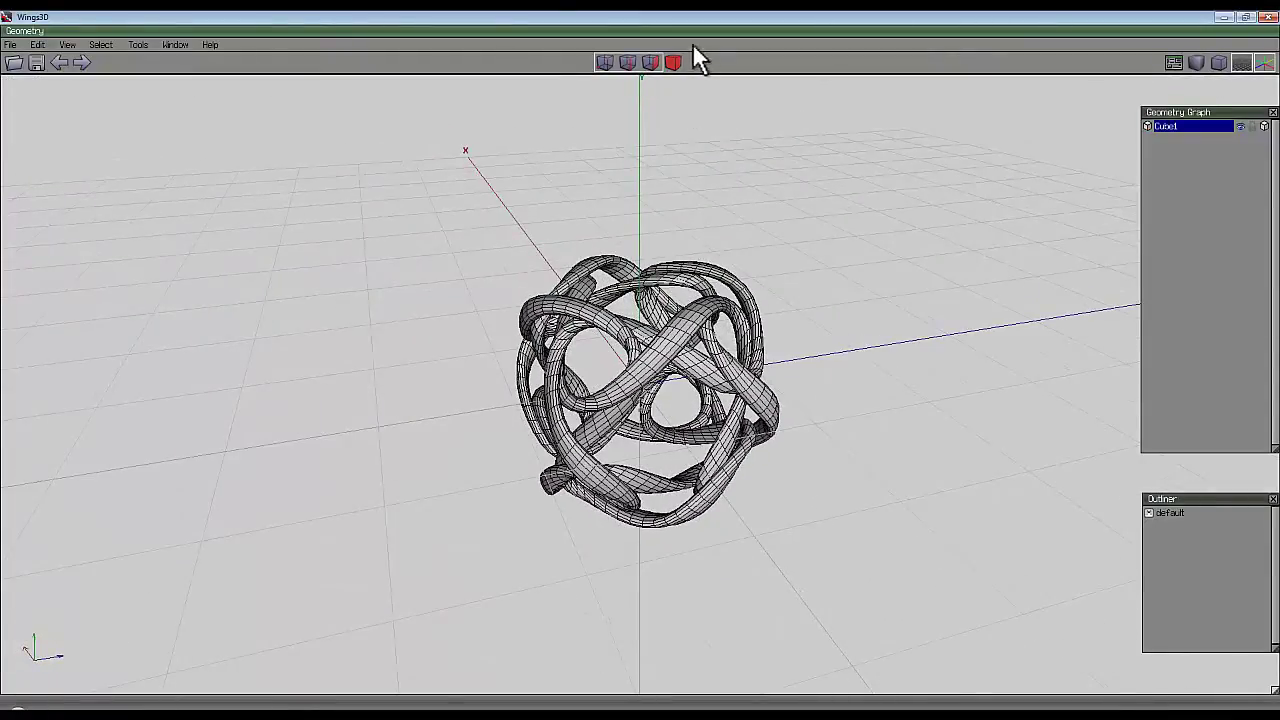
- Separate the knot into Cube1, Cube1_sep7, Cube1_sep8 and Cube1_sep9, then orbit to inspect
click(700, 335)
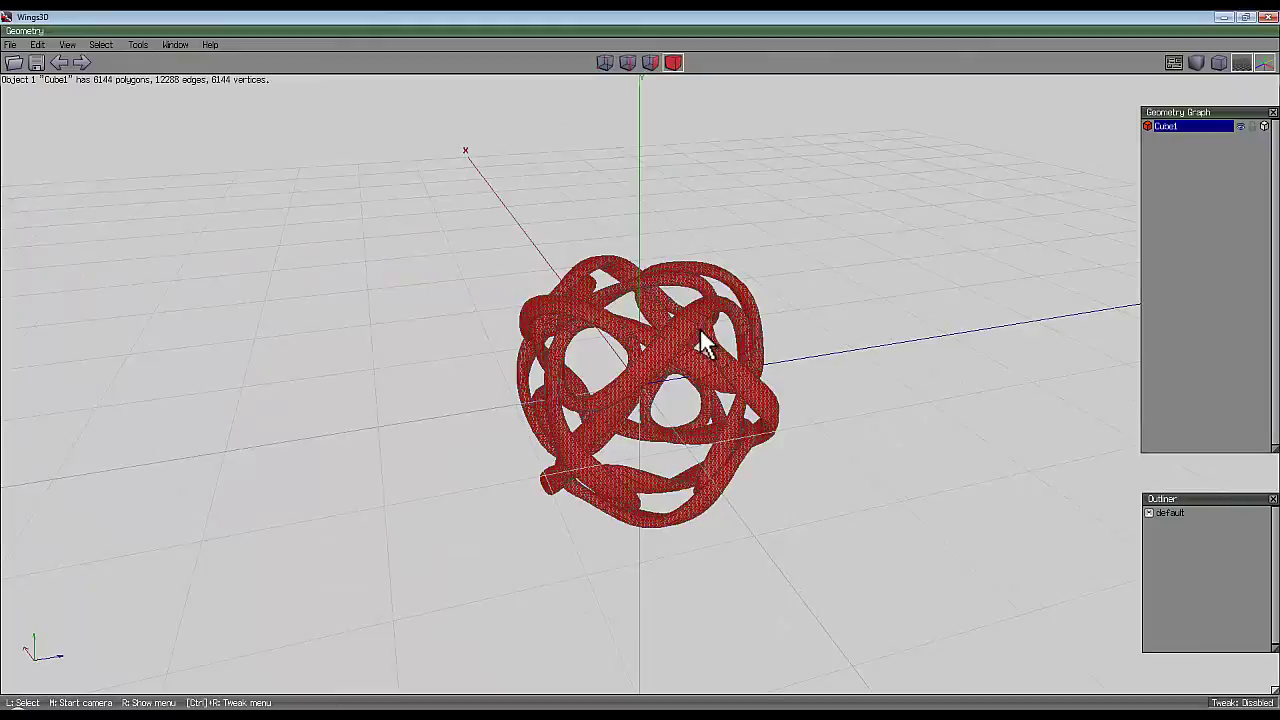
right_click(702, 200)
click(726, 354)
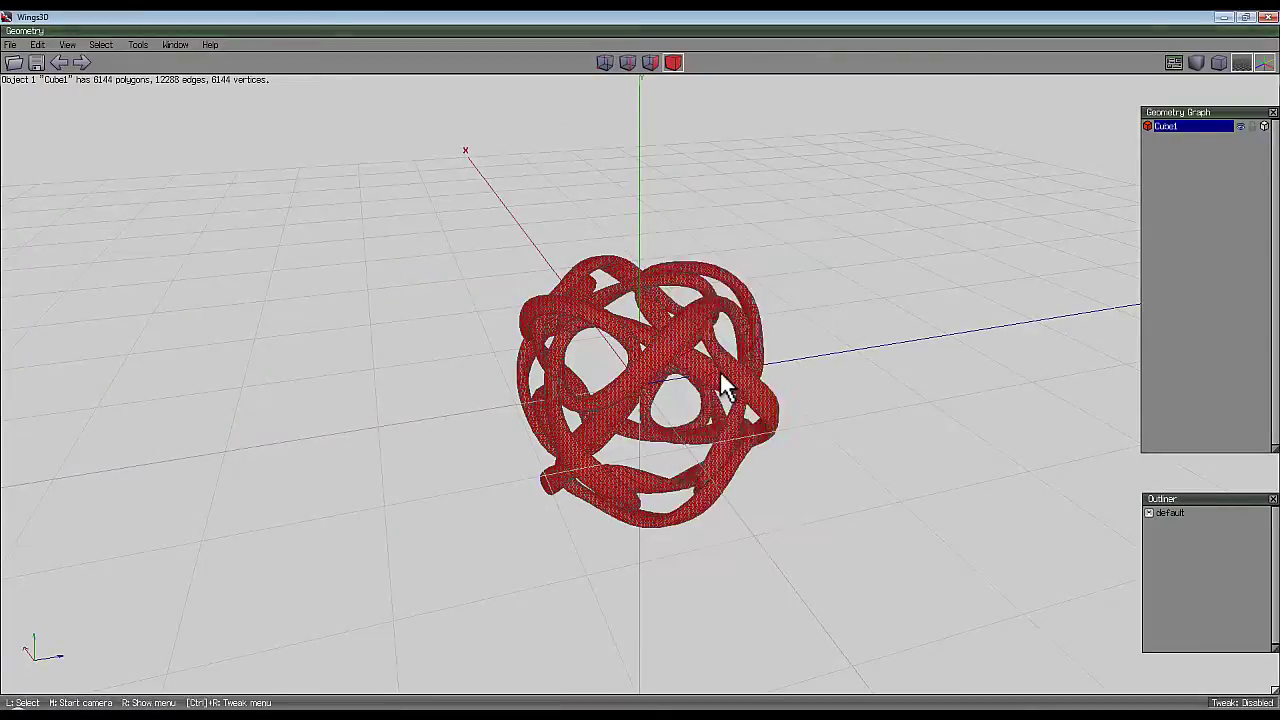
middle_click(882, 260)
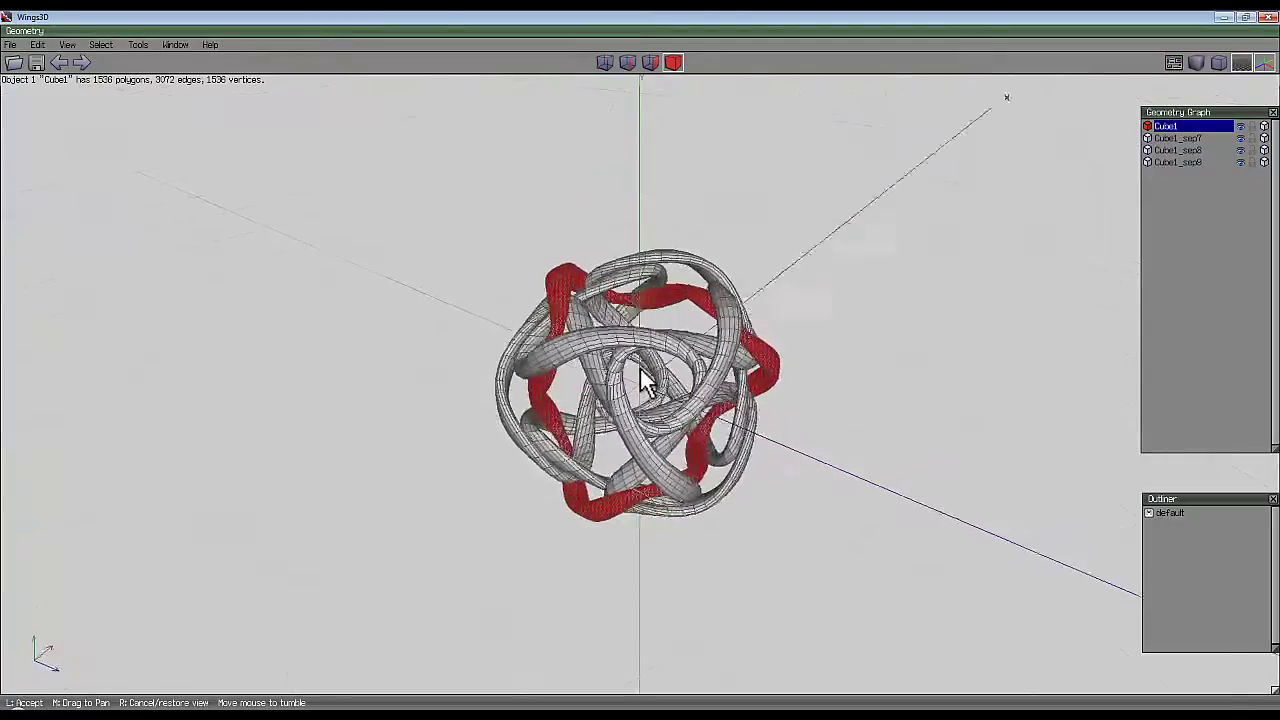
click(638, 372)
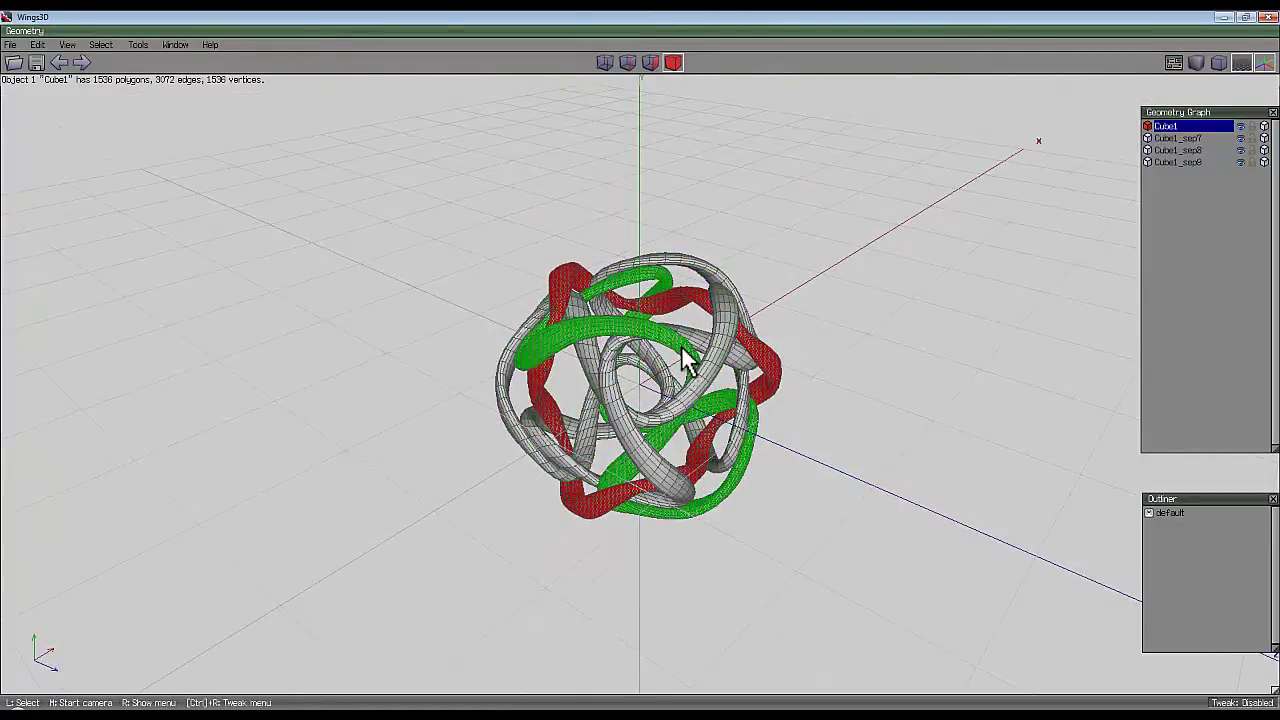
middle_click(887, 310)
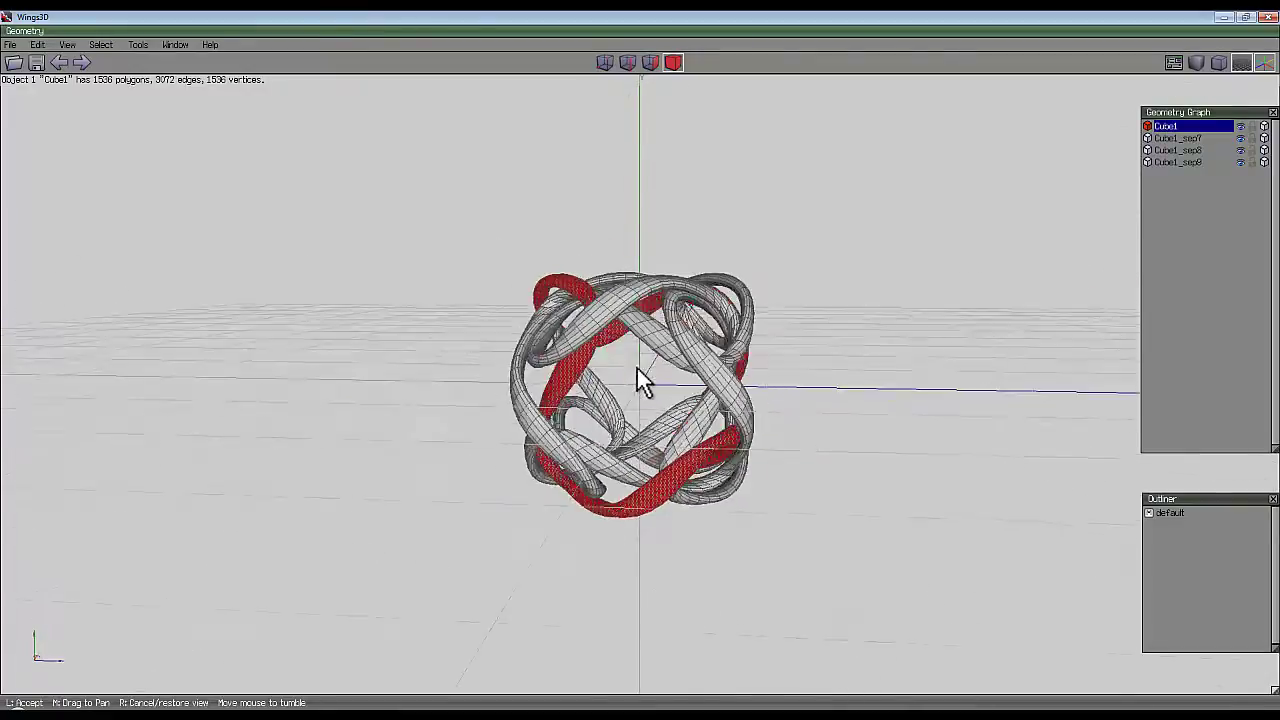
click(638, 395)
middle_click(640, 380)
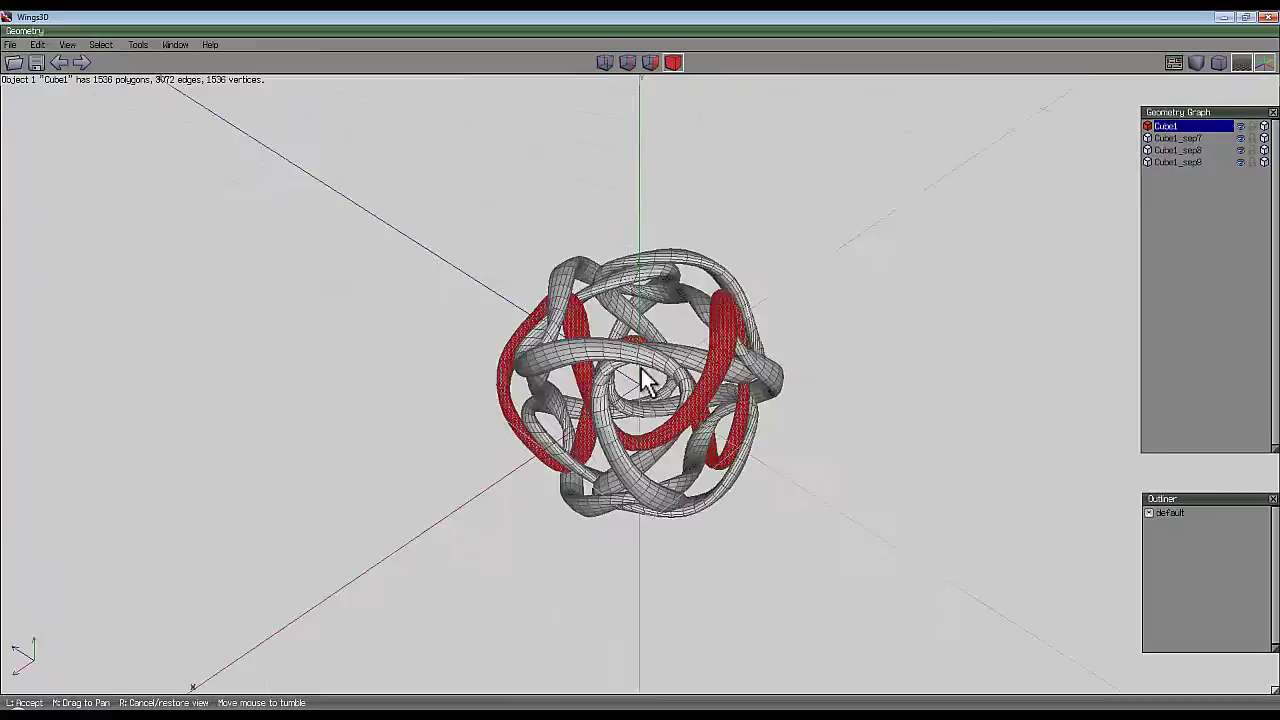
click(638, 367)
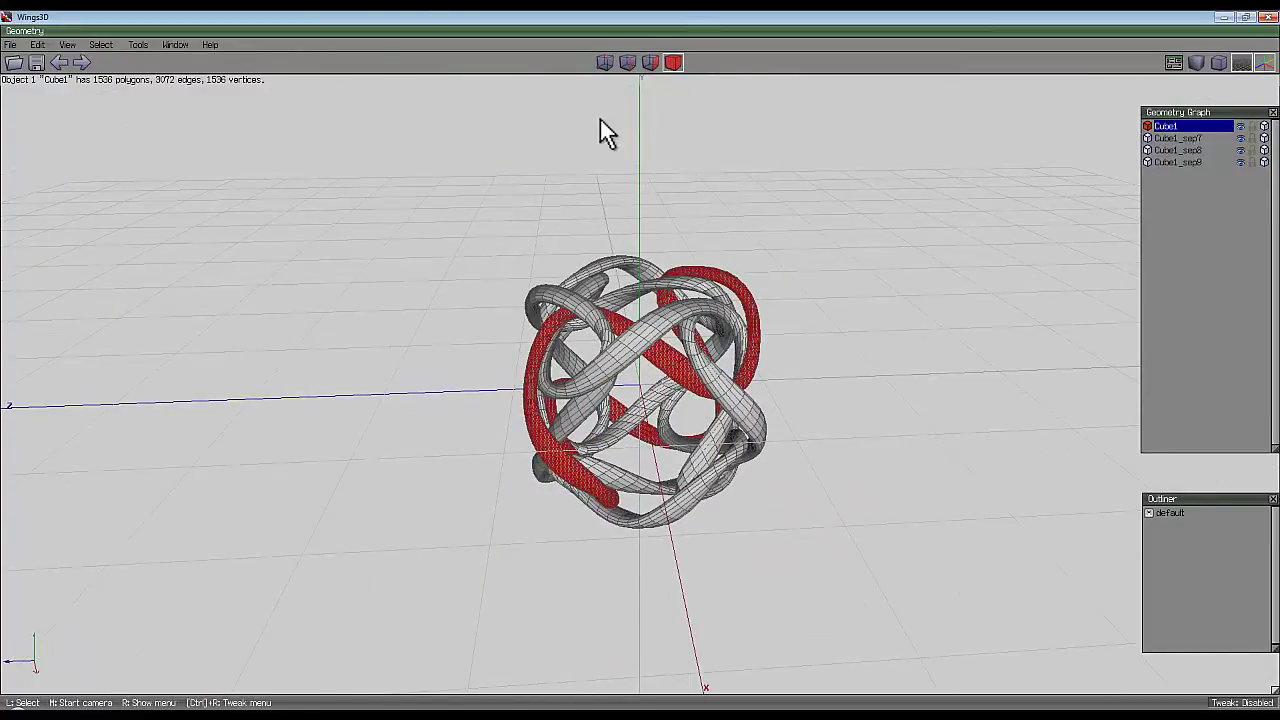
- Extend the octahedron1 edge selection into full loops and convert them to adjacent faces
middle_click(770, 200)
click(643, 371)
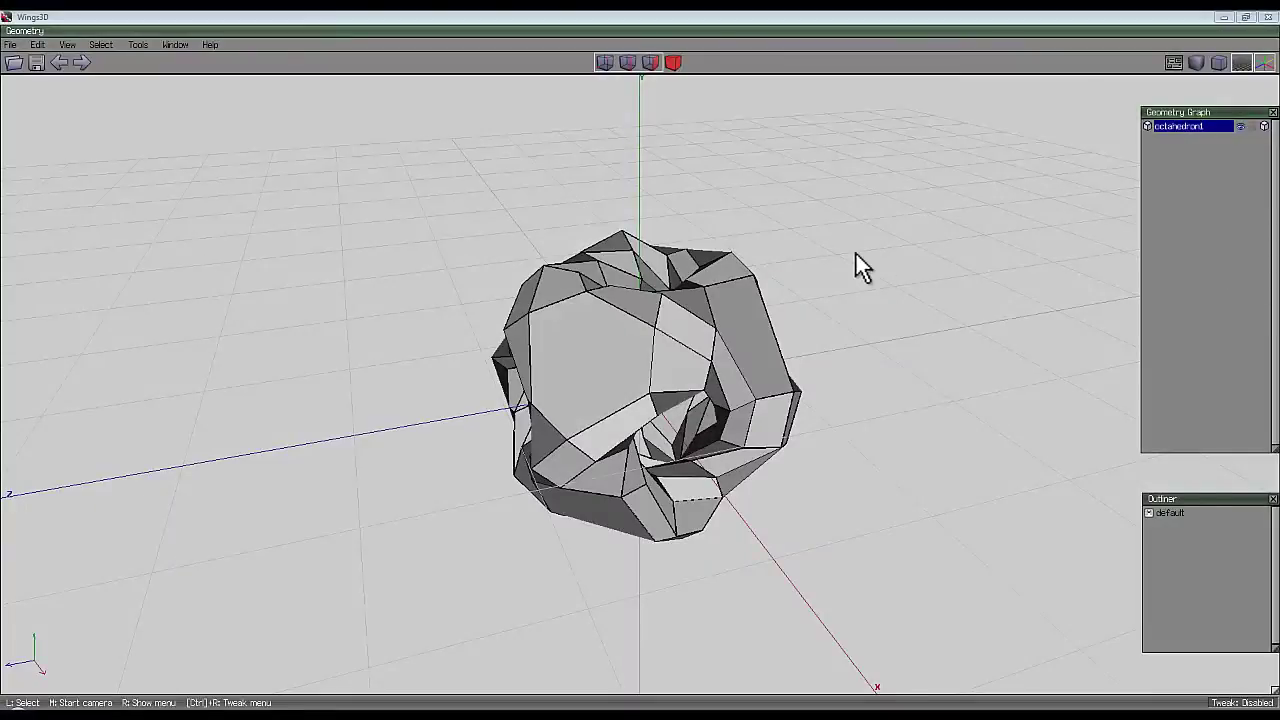
middle_click(823, 253)
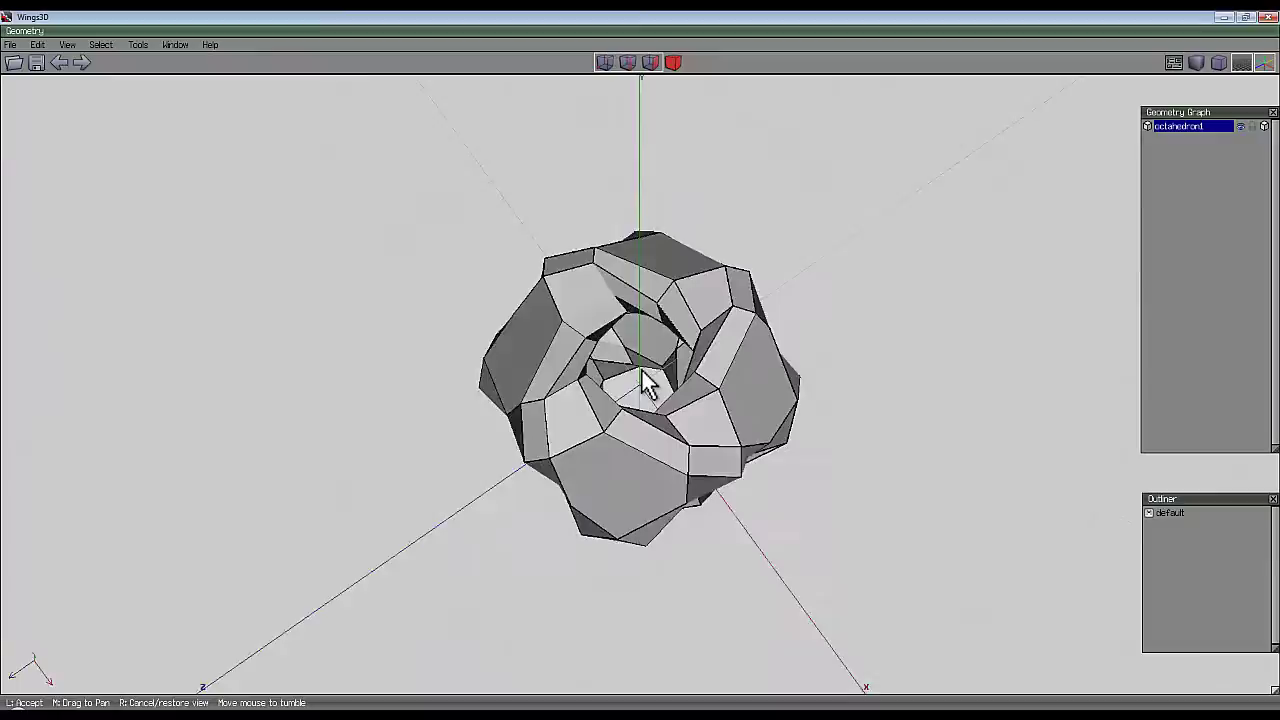
click(650, 418)
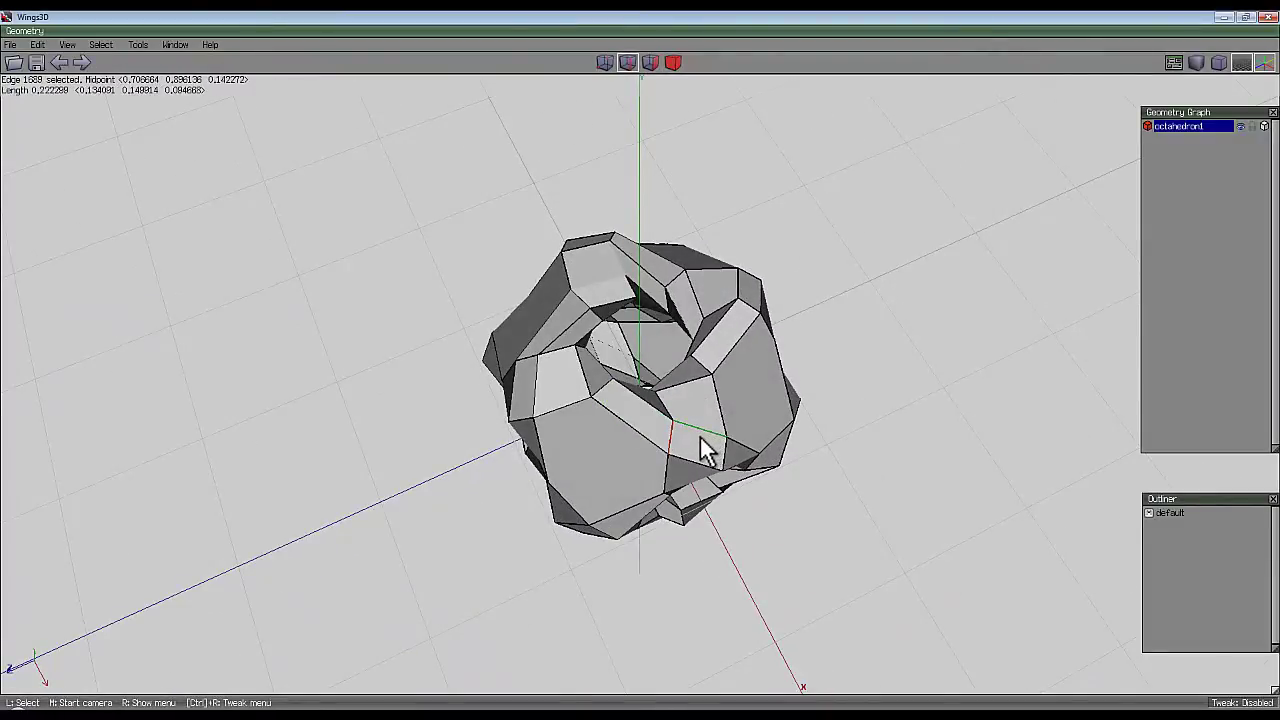
key(l)
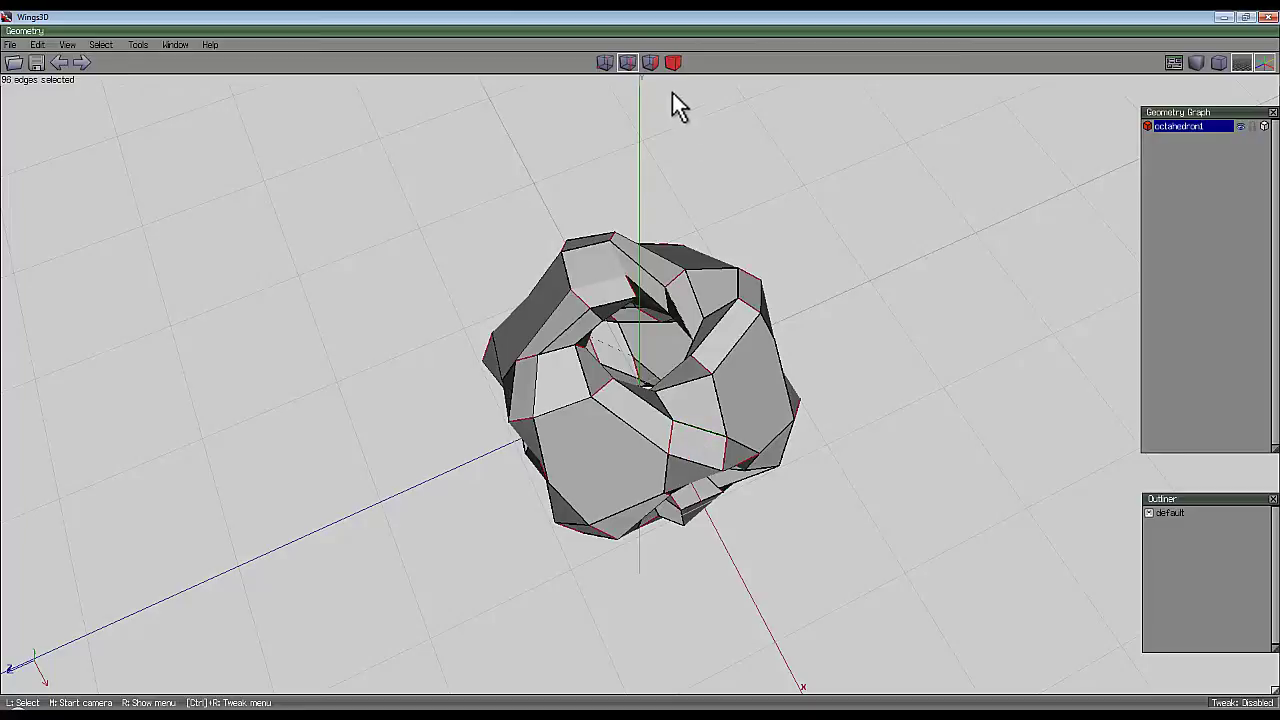
click(659, 68)
click(830, 290)
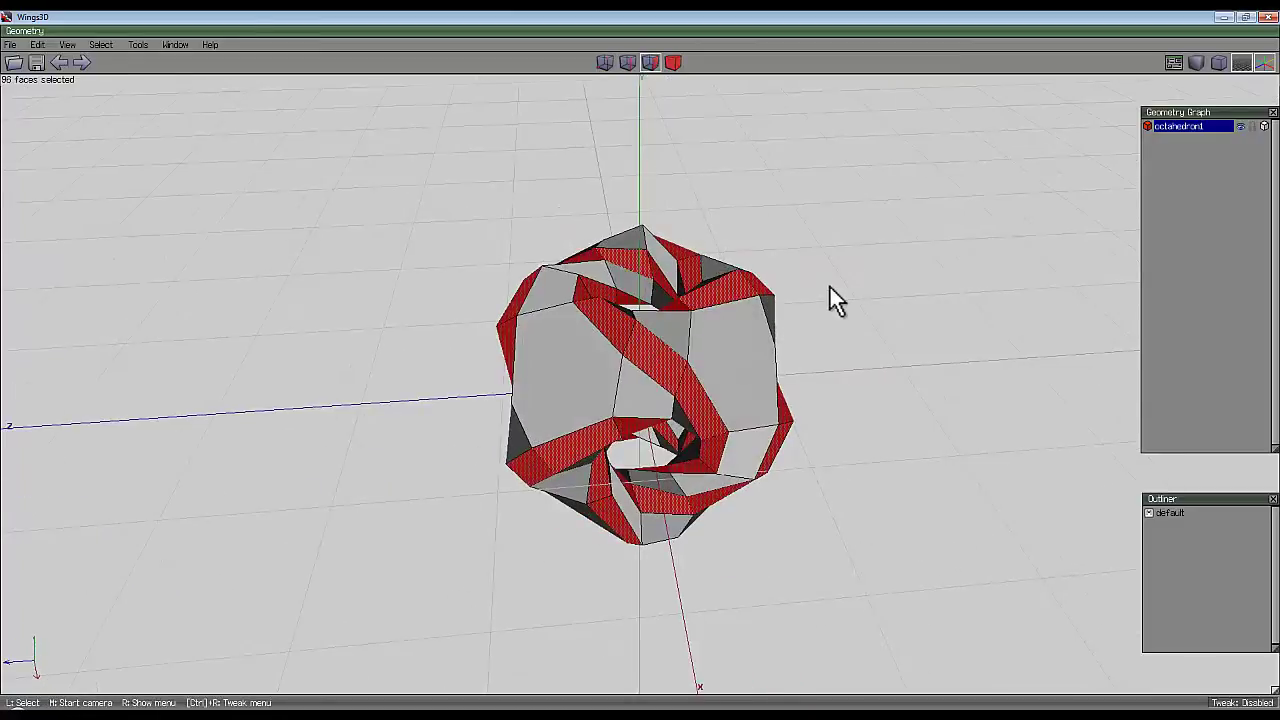
- Invert the face selection and intrude those faces to hollow out the model
click(101, 44)
click(137, 224)
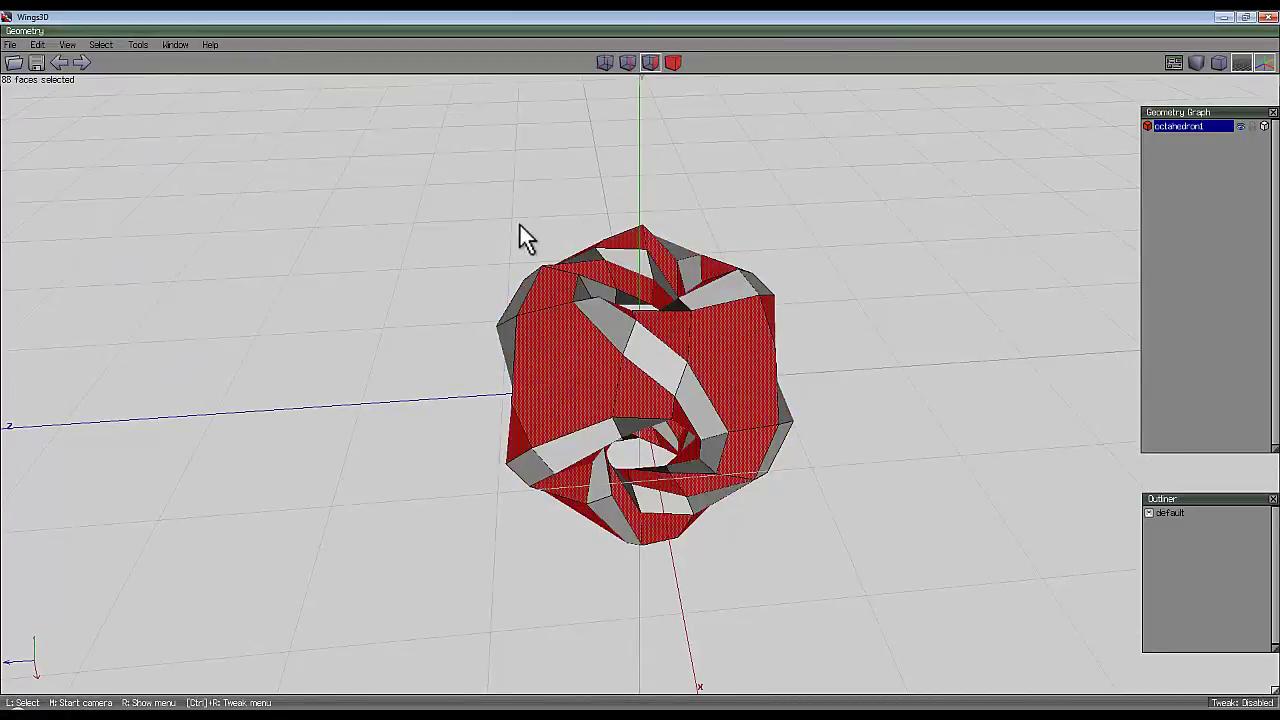
right_click(520, 240)
click(517, 351)
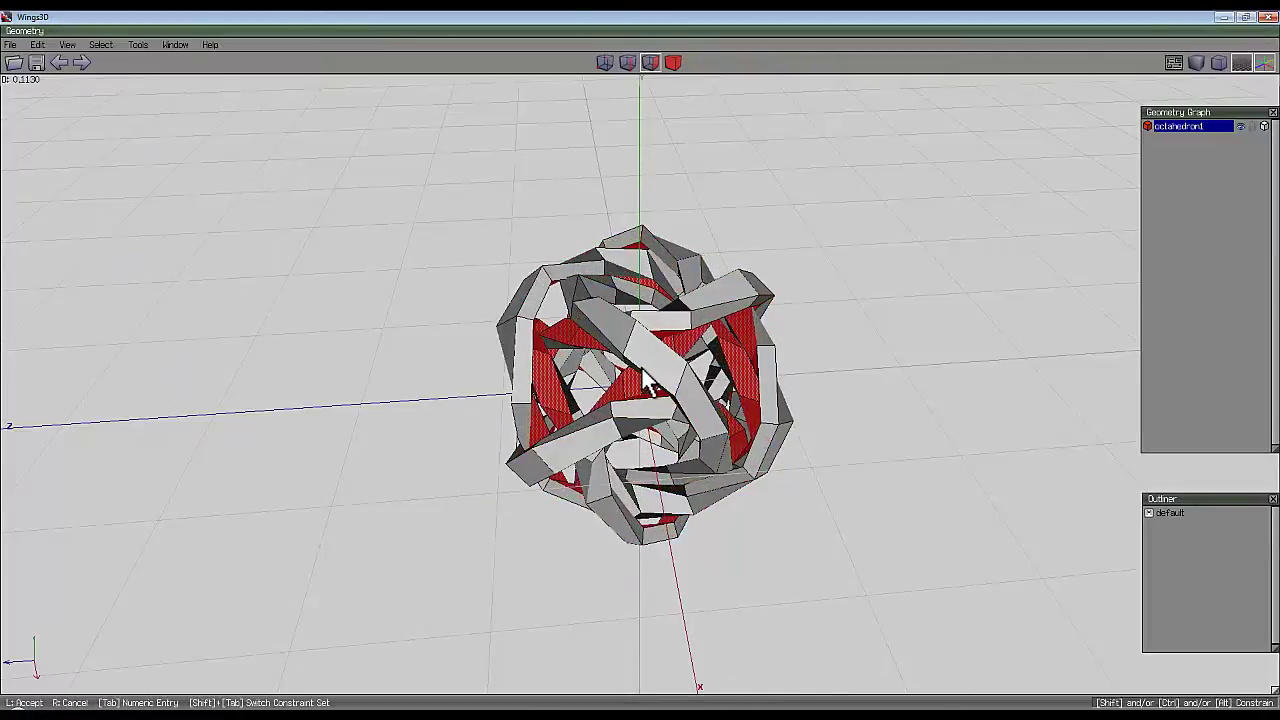
click(552, 362)
middle_drag(641, 378, 709, 171)
- Smooth the whole octahedron1 object into rounded tubes of 6144 polygons
click(673, 62)
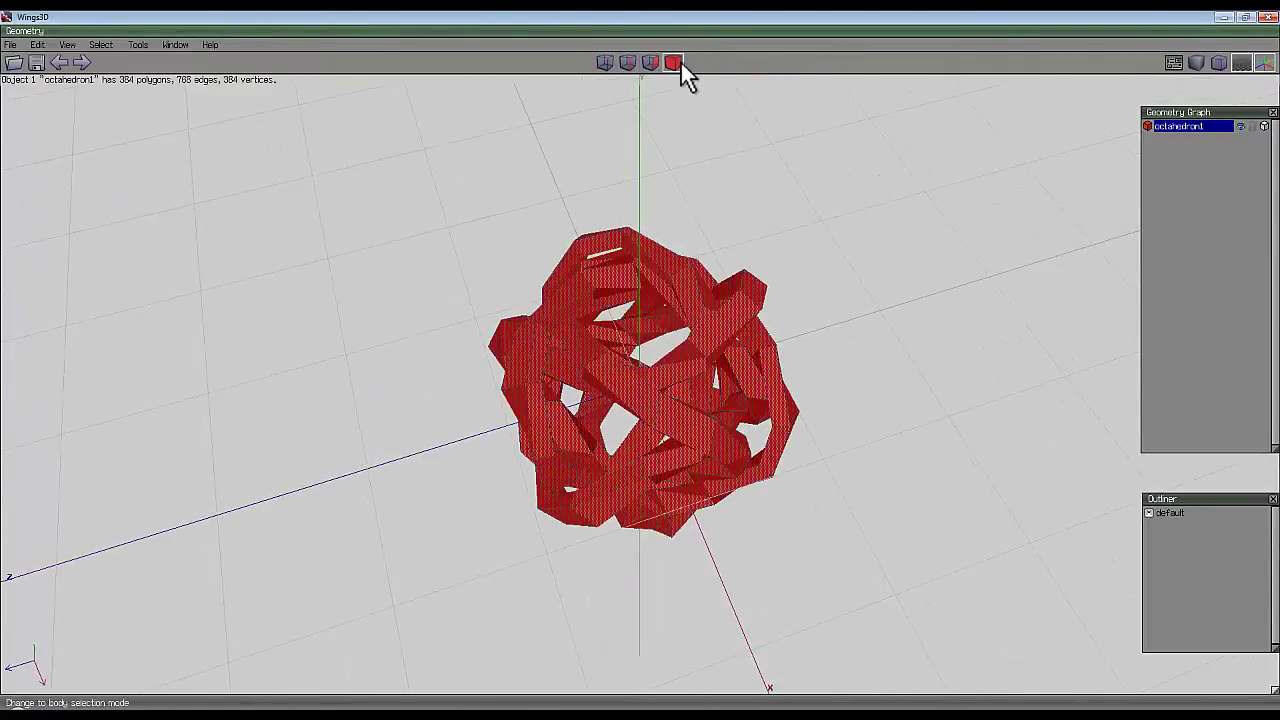
key(s)
key(s)
middle_drag(803, 269, 643, 330)
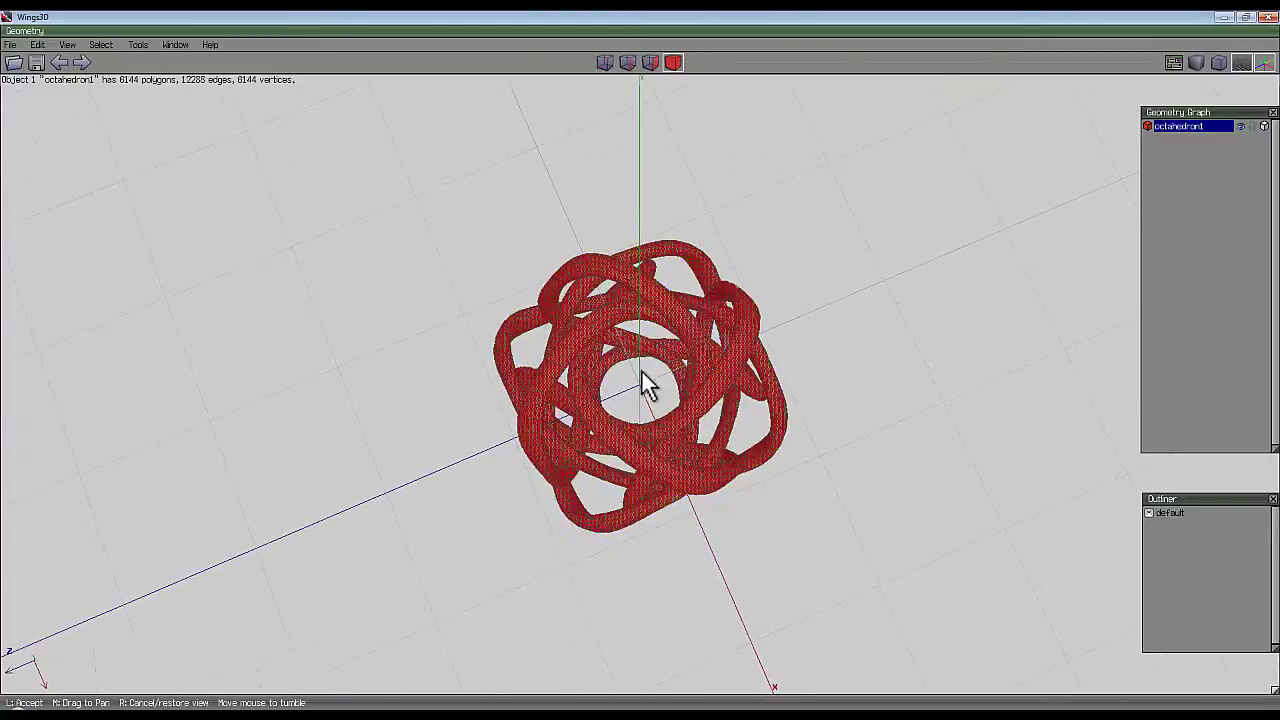
middle_drag(640, 380, 674, 362)
click(660, 305)
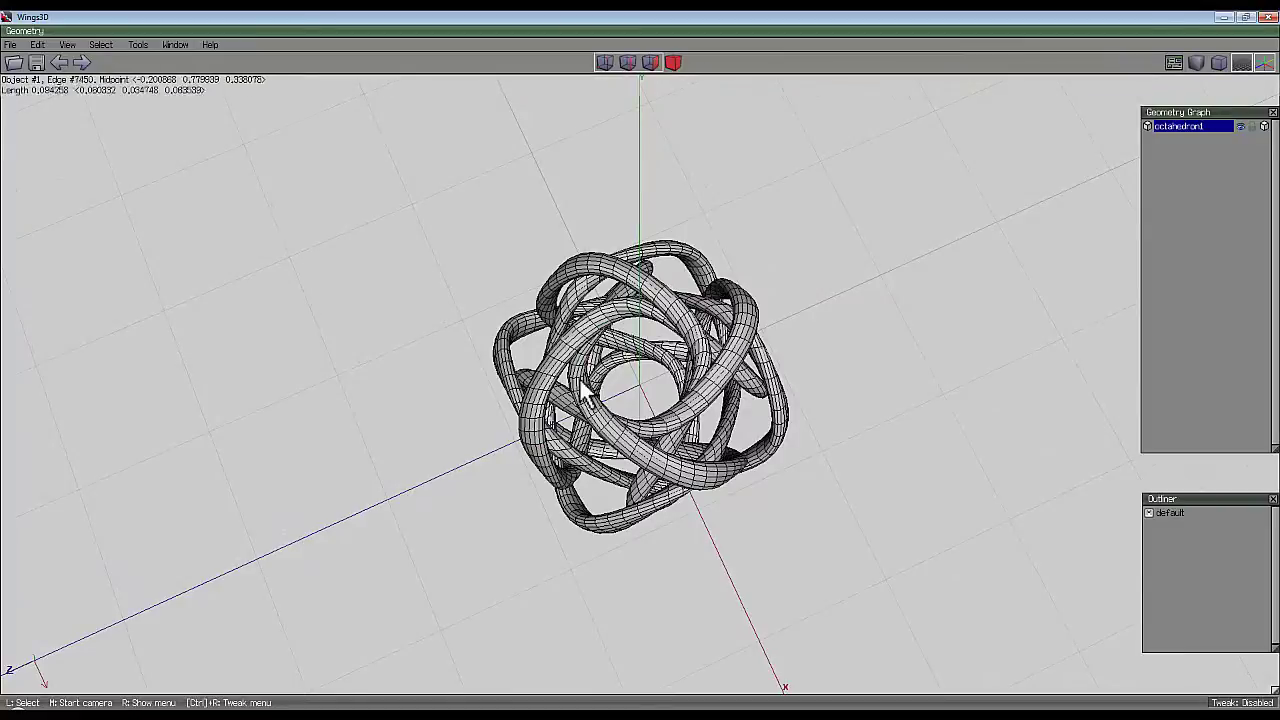
middle_click(649, 377)
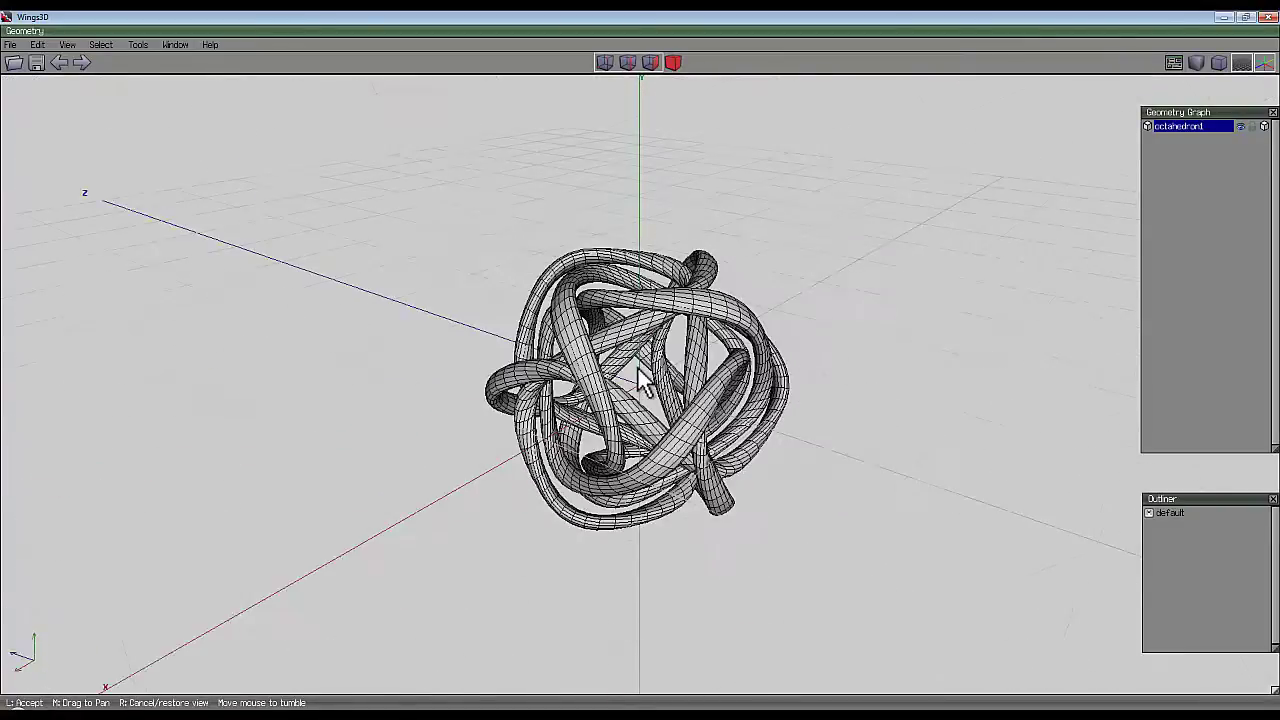
click(645, 378)
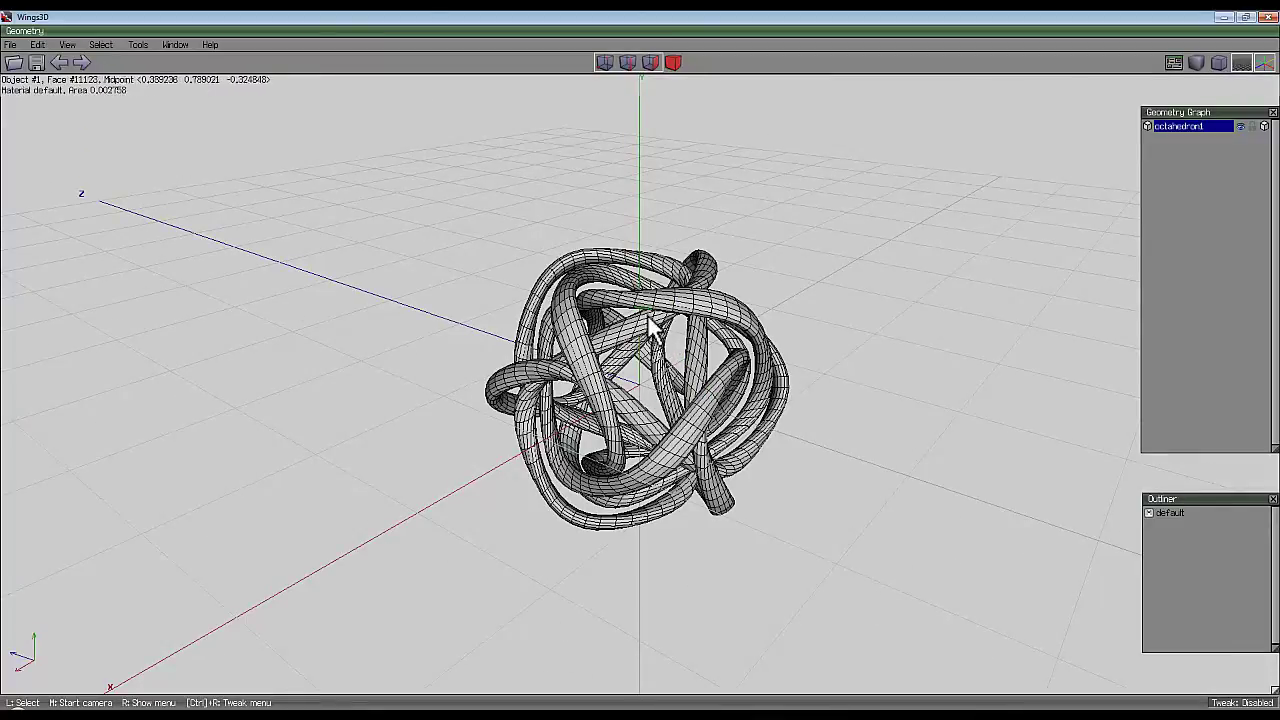
middle_click(680, 425)
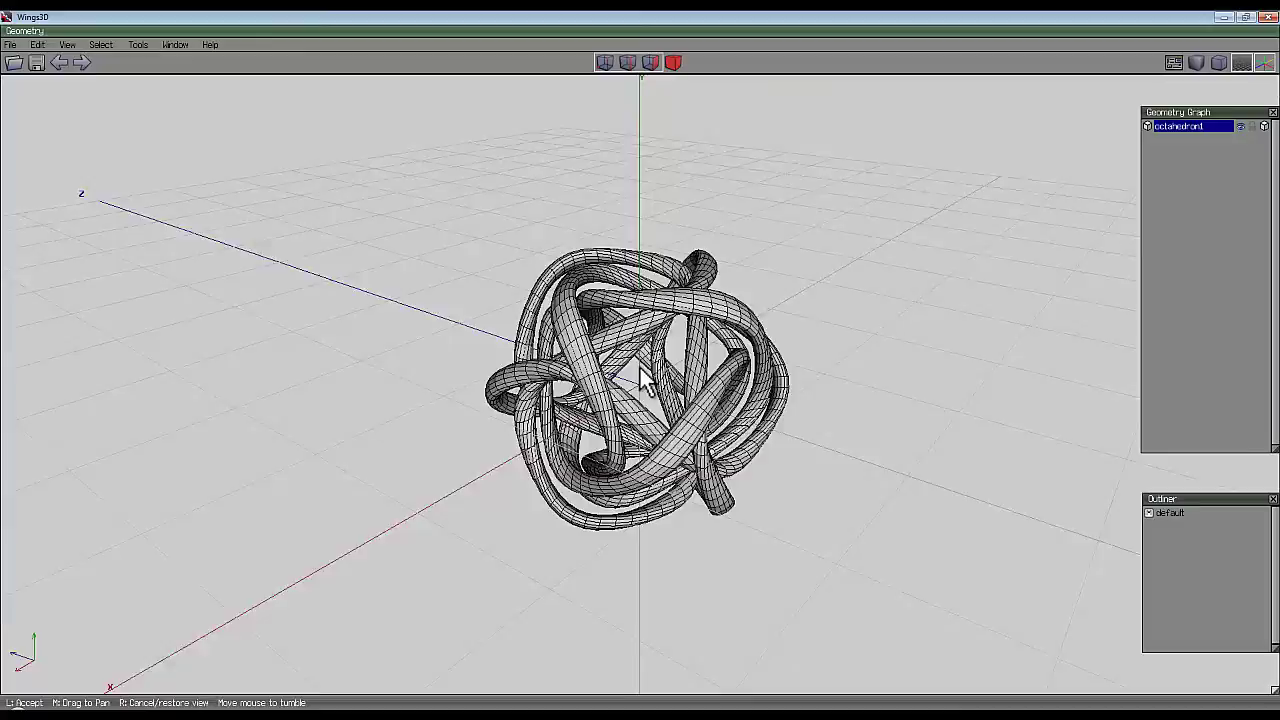
click(560, 400)
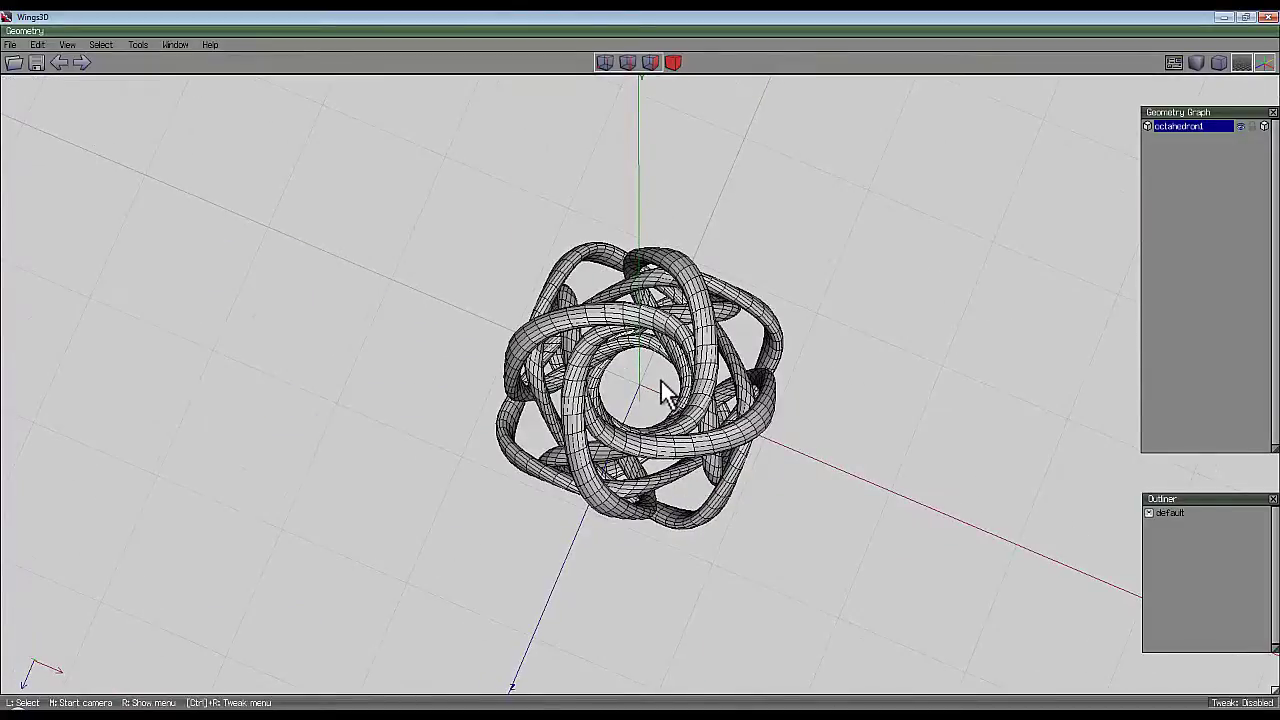
middle_click(790, 338)
click(645, 374)
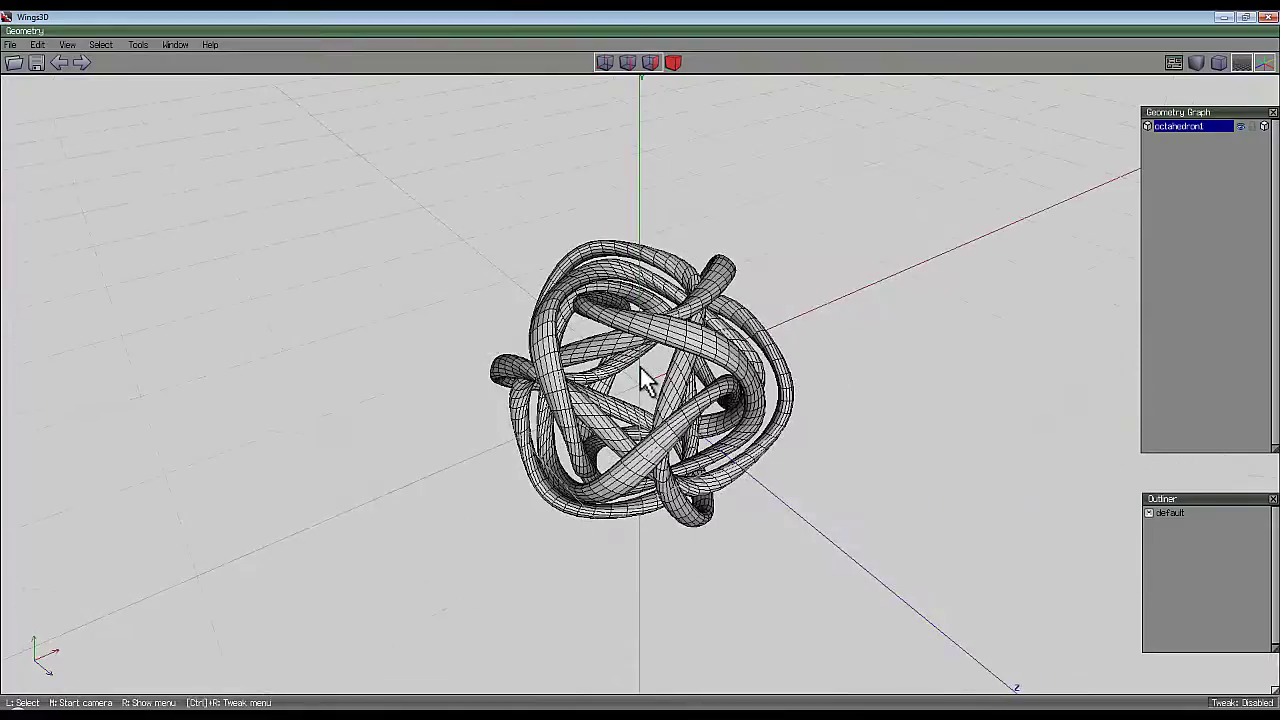
middle_click(790, 336)
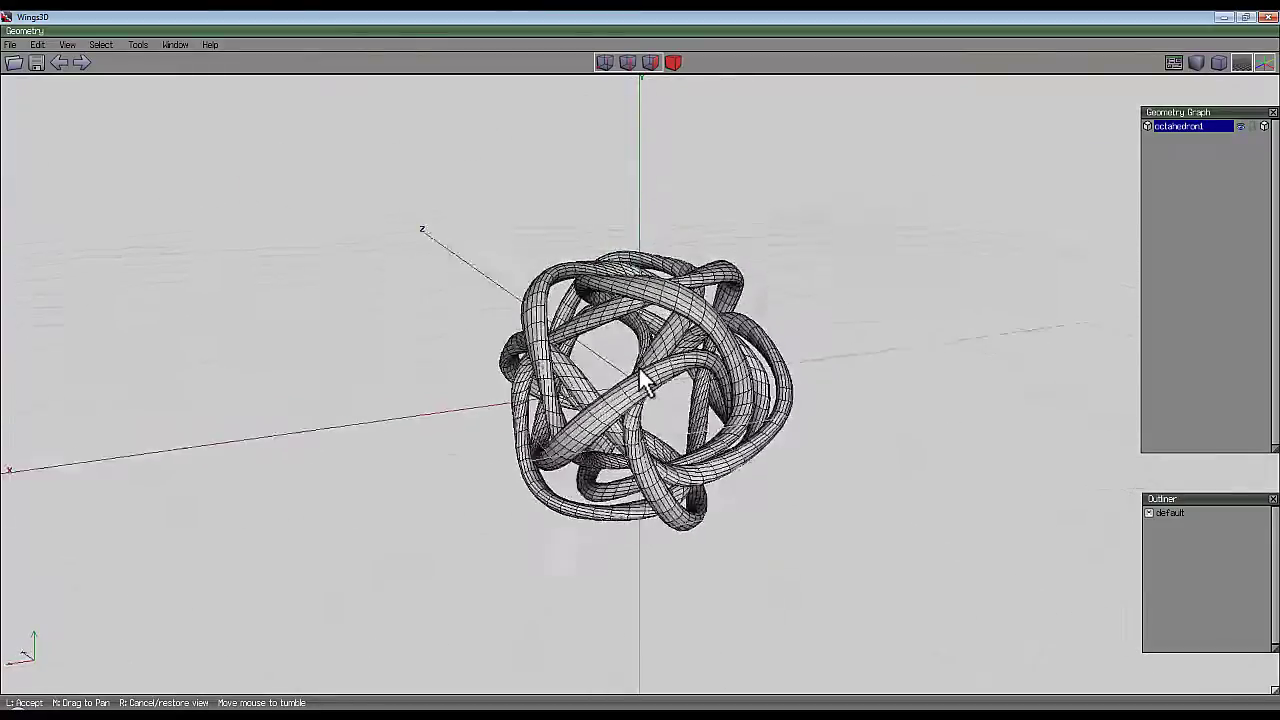
click(909, 282)
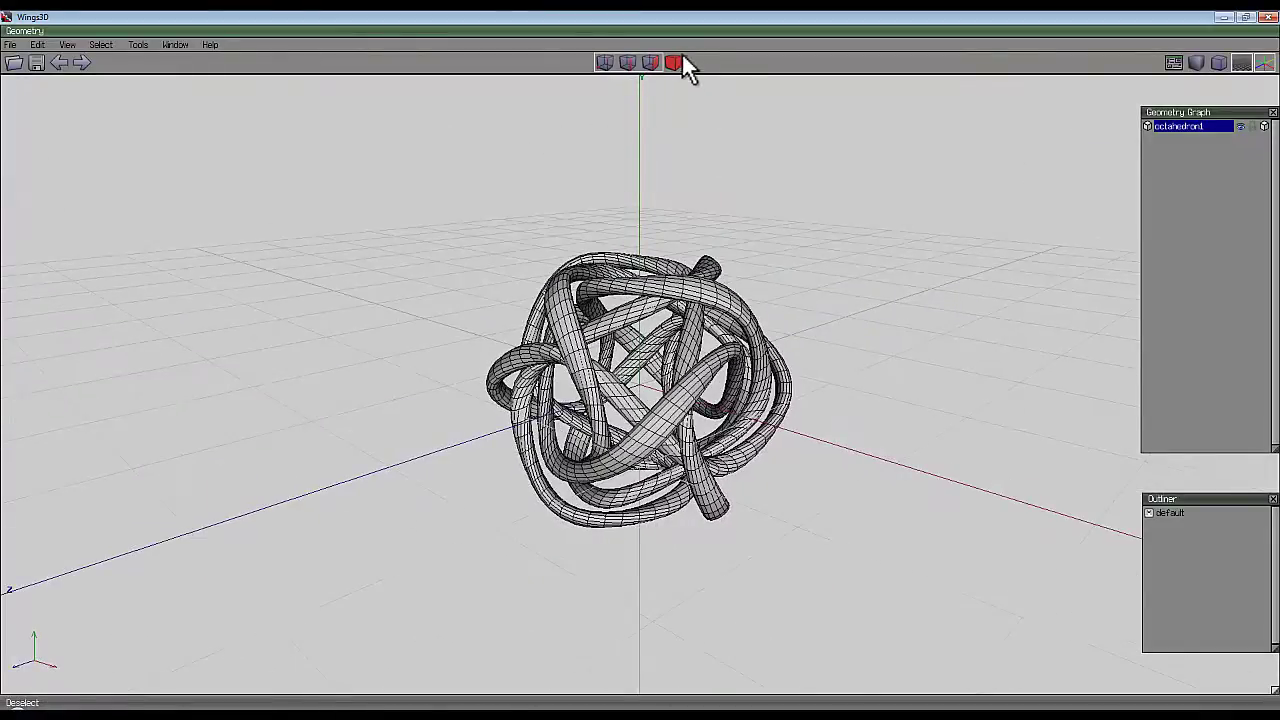
- Separate the octahedron knot into six loop objects and tumble around to inspect one
click(685, 284)
right_click(756, 149)
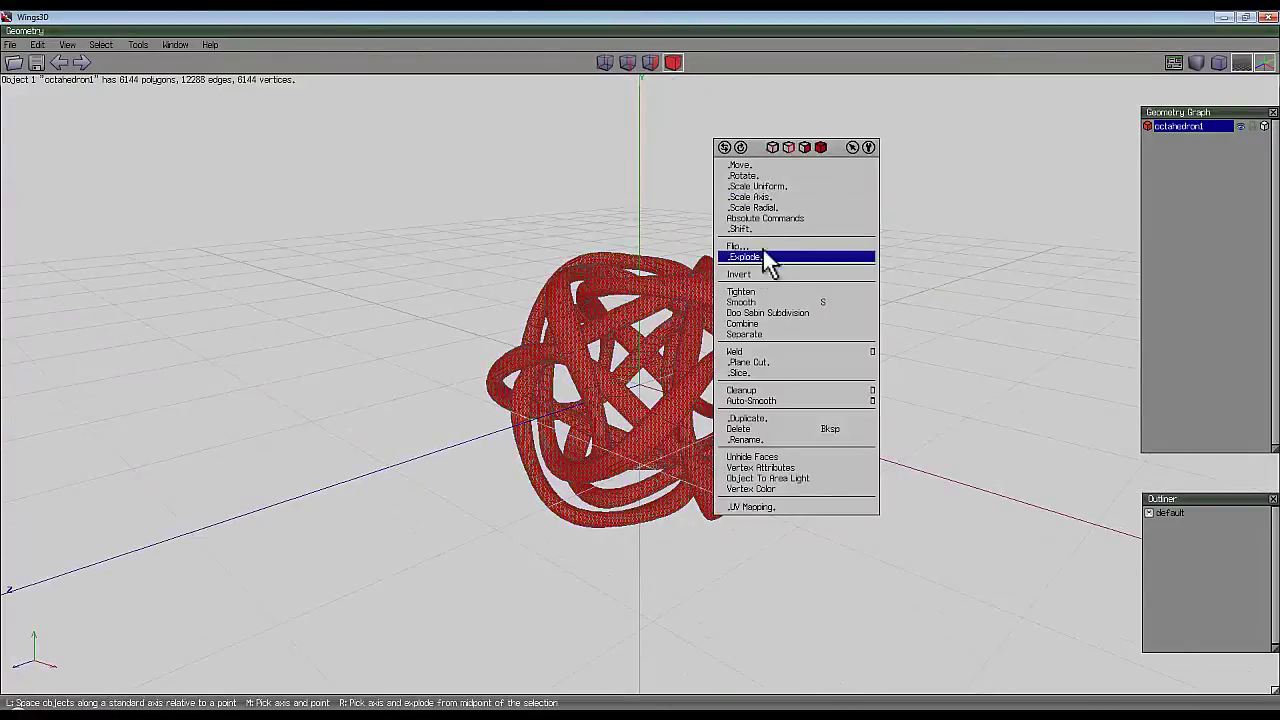
click(767, 338)
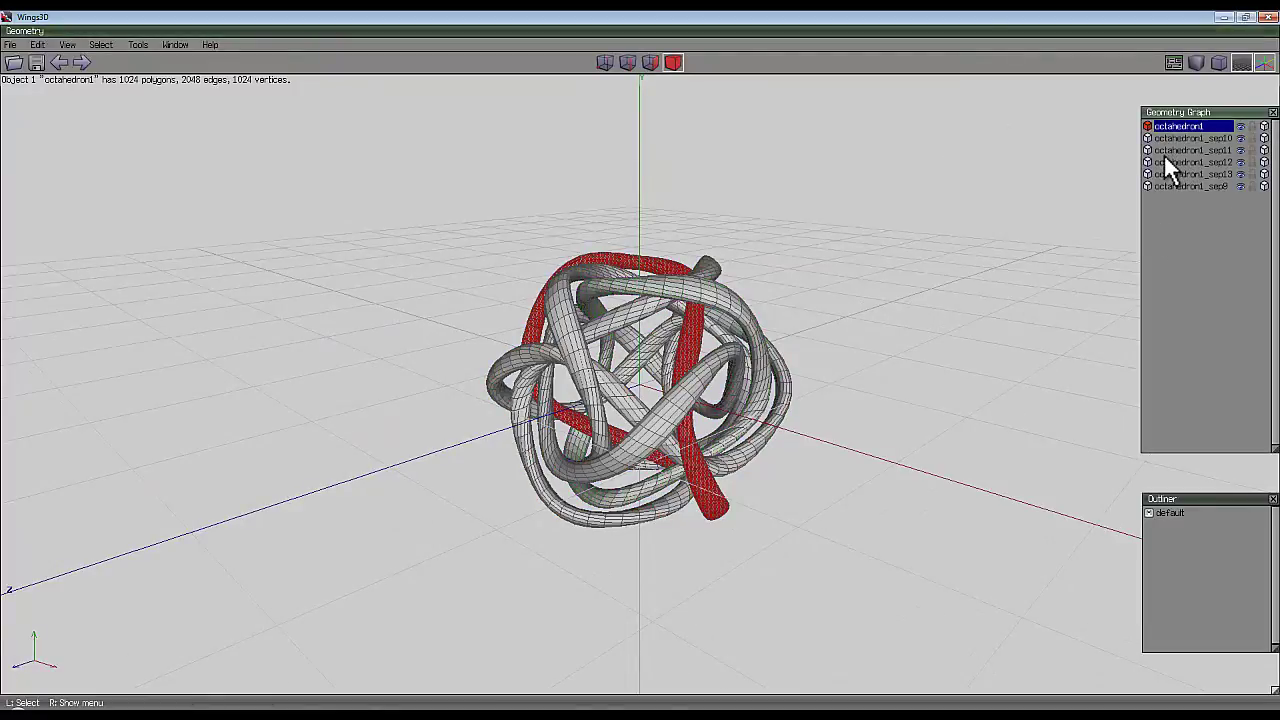
middle_click(772, 277)
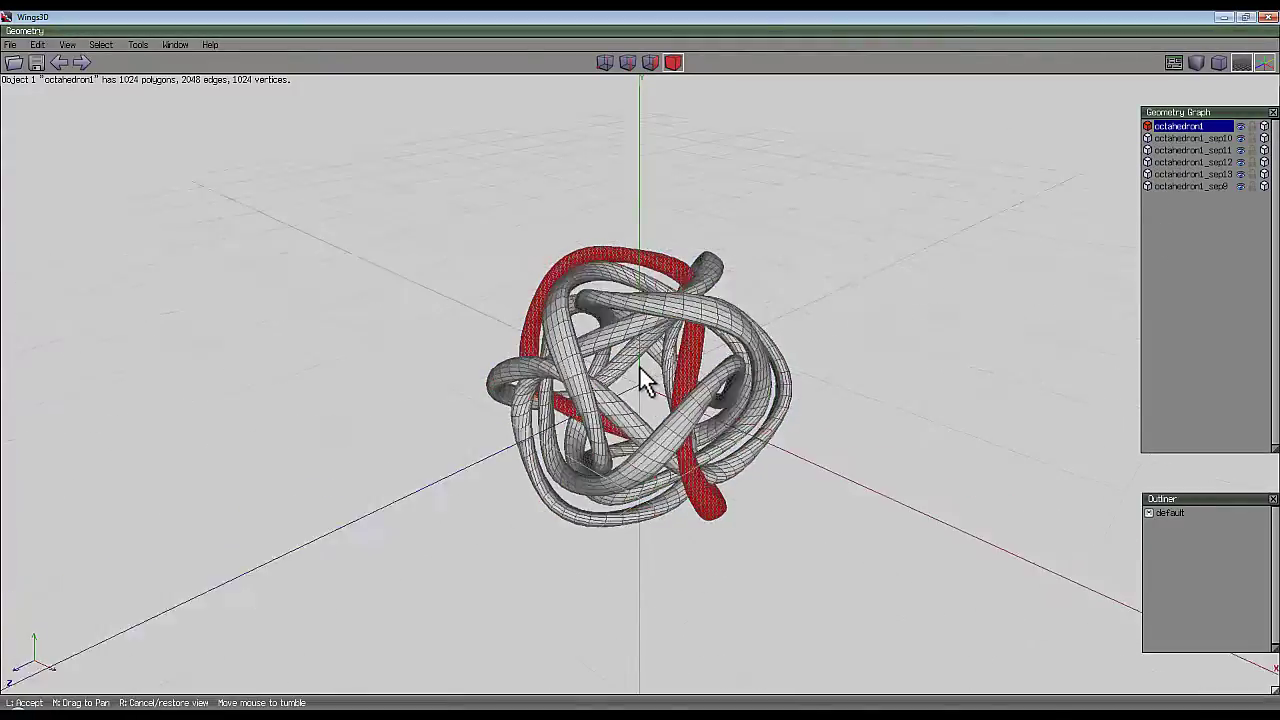
click(772, 277)
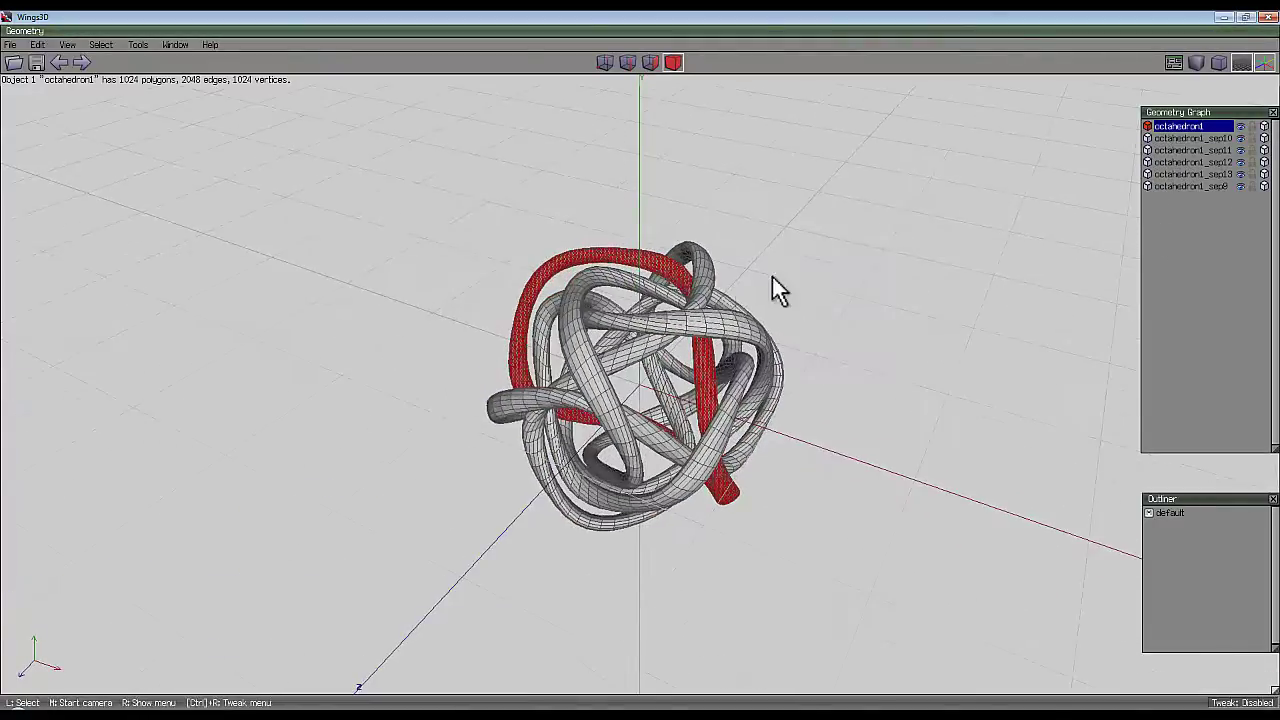
middle_click(648, 427)
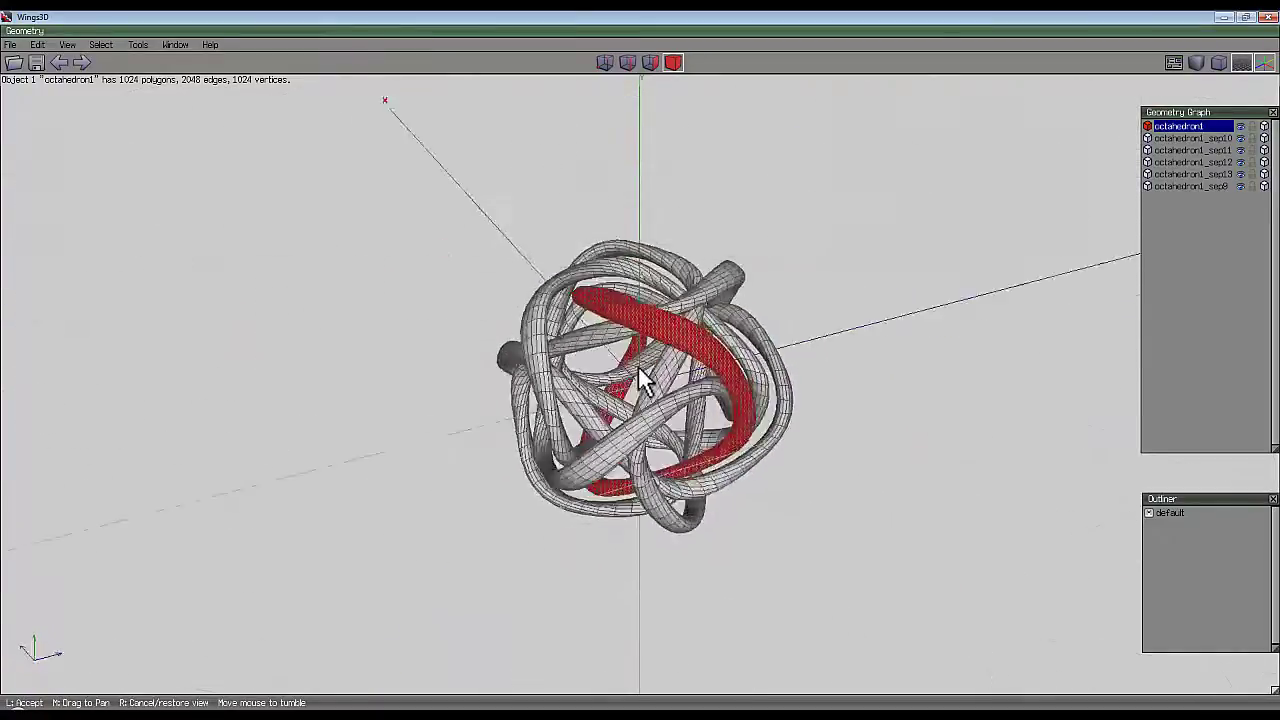
click(799, 242)
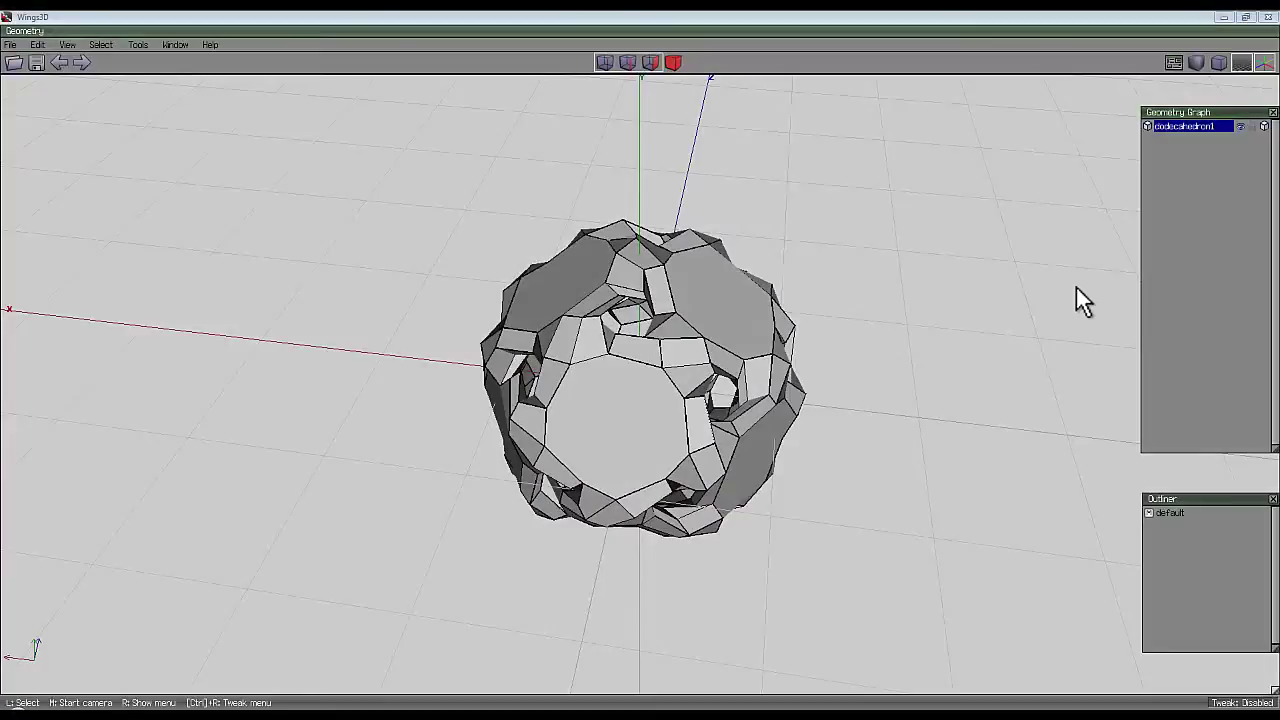
- Orbit around the beveled dodecahedron to view it from several angles, including through its ring
middle_click(1003, 222)
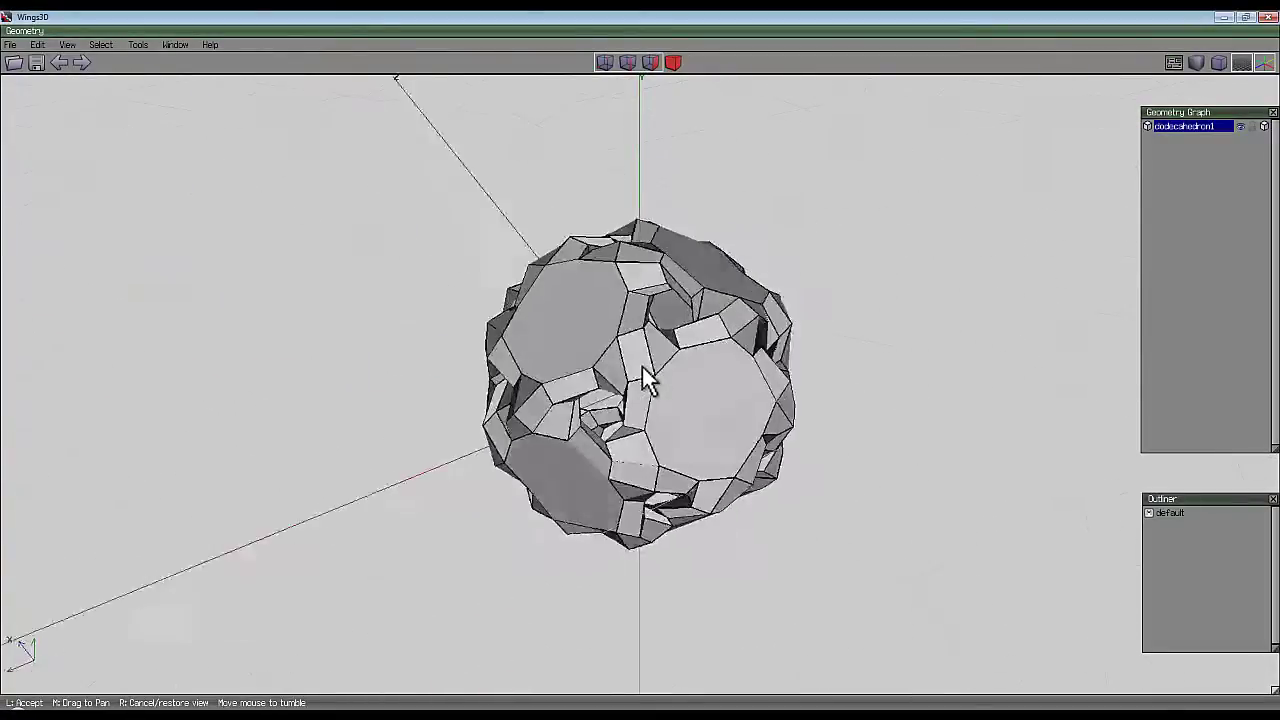
click(641, 367)
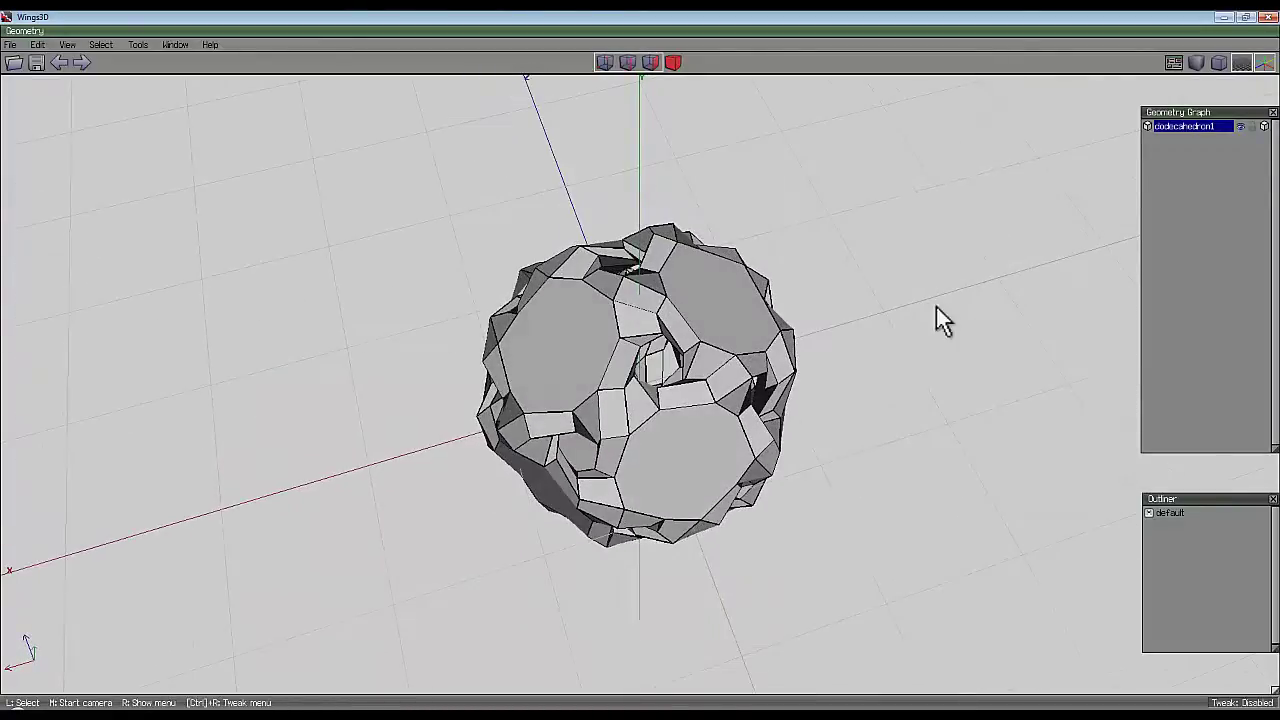
middle_click(838, 287)
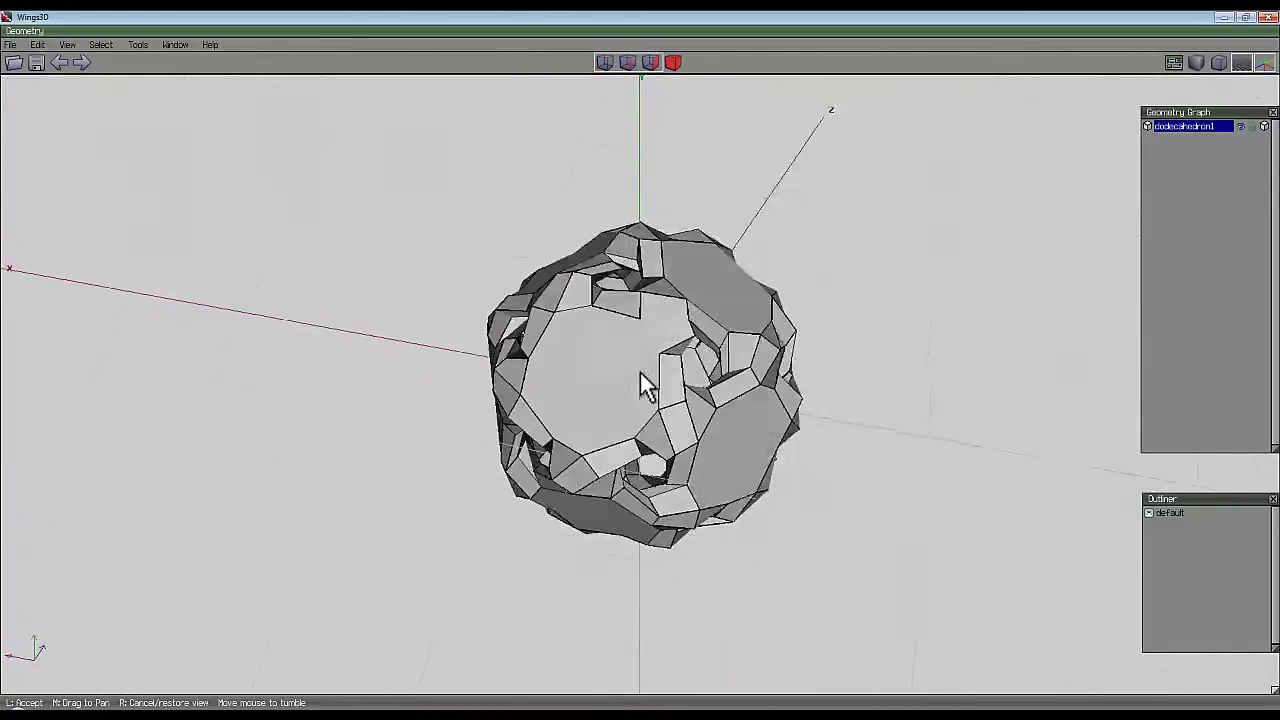
click(641, 367)
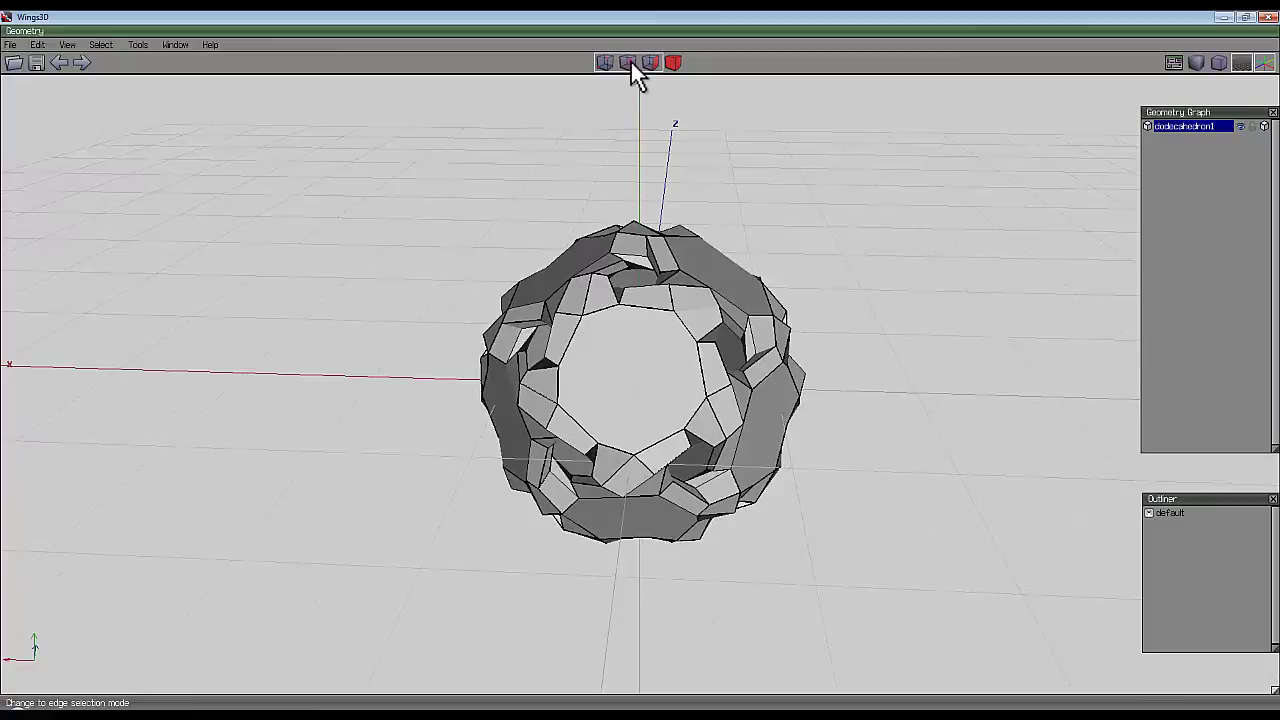
middle_click(720, 237)
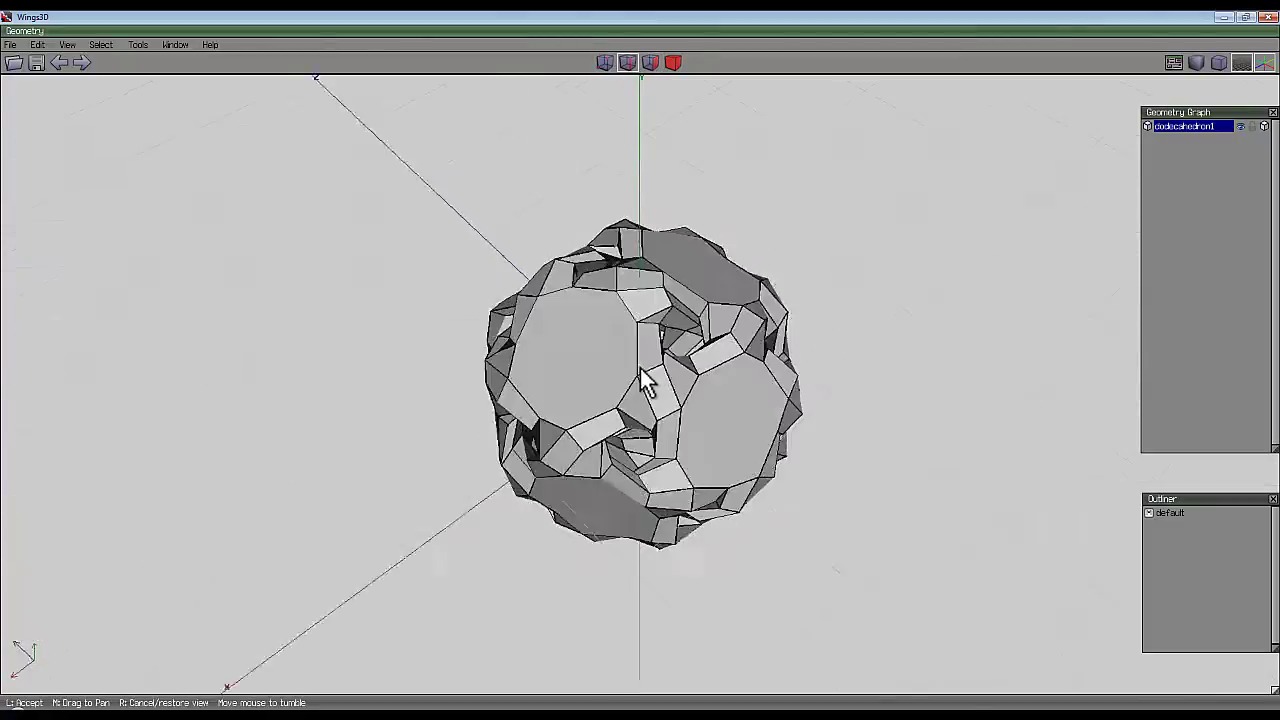
click(641, 367)
middle_click(822, 403)
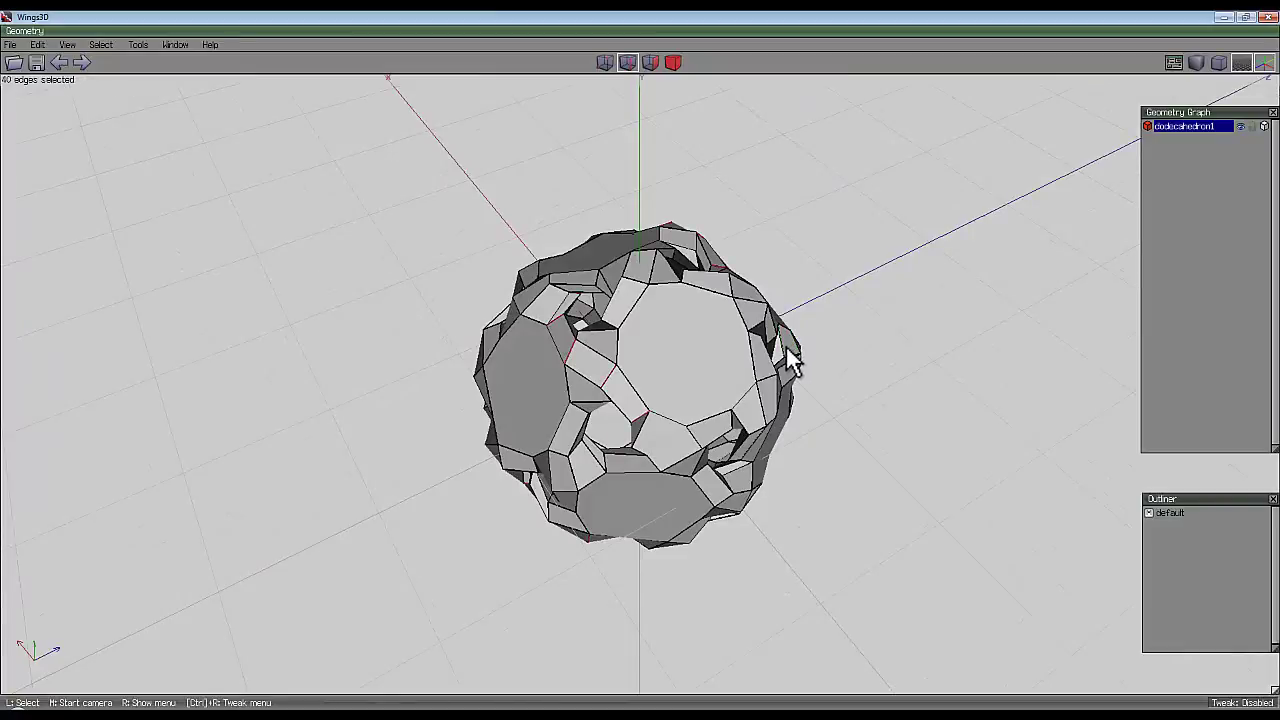
- Convert the edge loops into 240 faces, then deselect the previously selected faces
click(651, 62)
middle_click(778, 248)
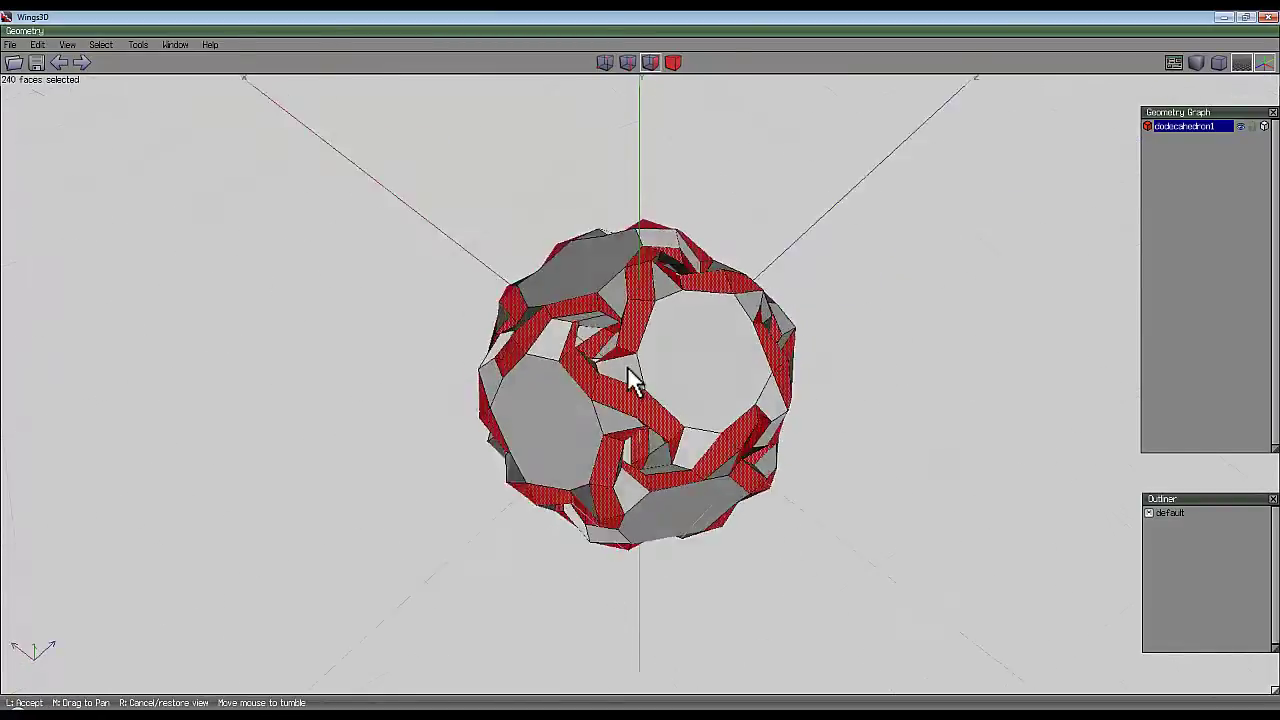
click(627, 366)
click(100, 45)
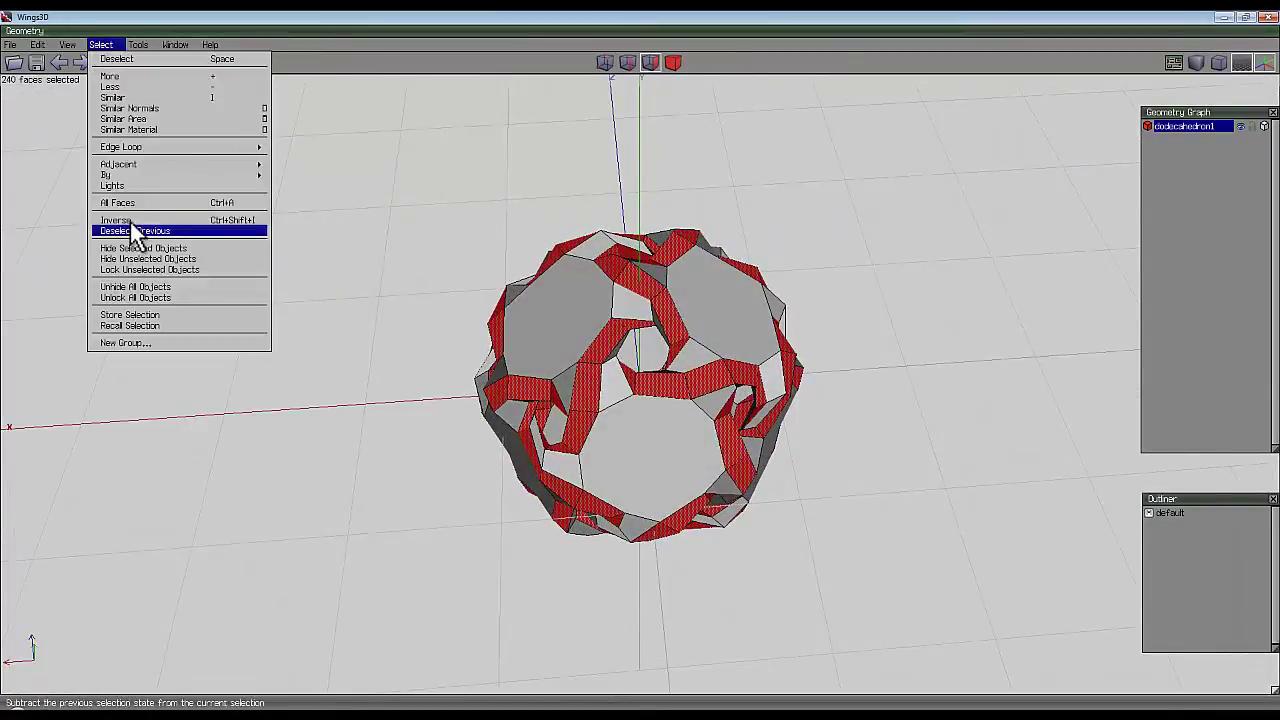
click(130, 220)
- Intrude the selected faces to hollow out the dodecahedron's openings
right_click(696, 228)
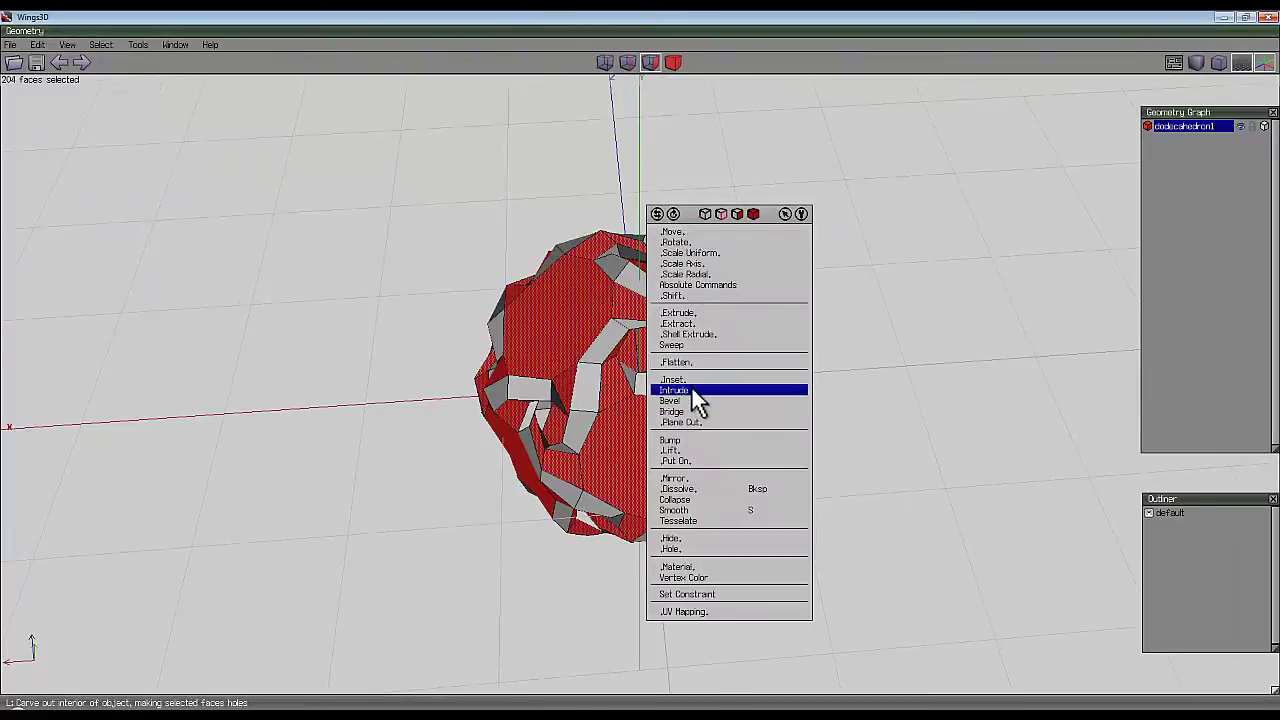
click(691, 389)
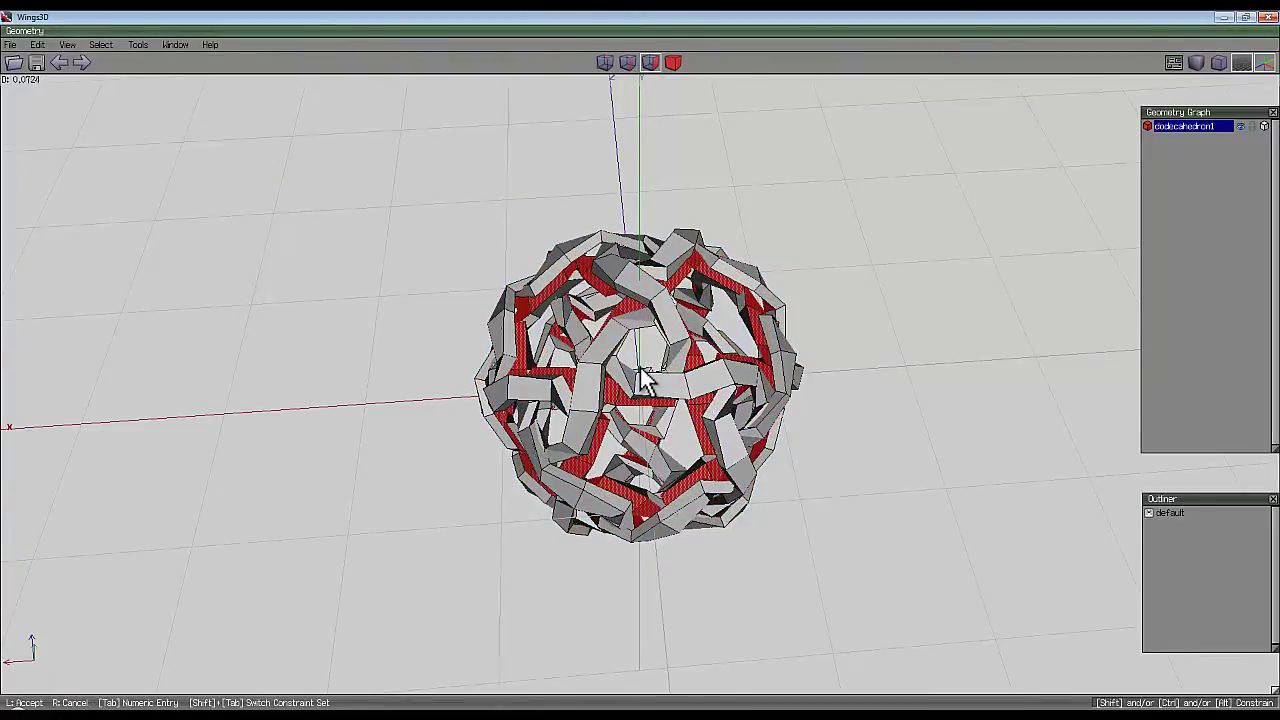
click(643, 380)
middle_click(643, 380)
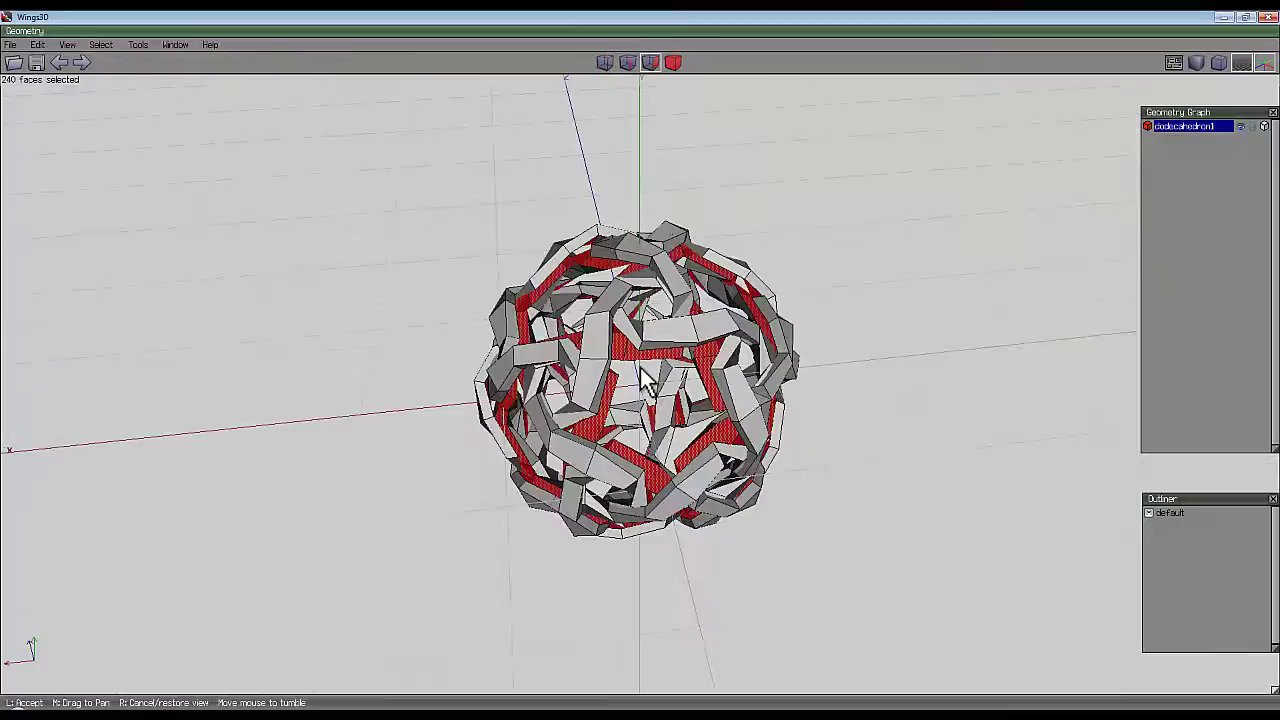
click(657, 358)
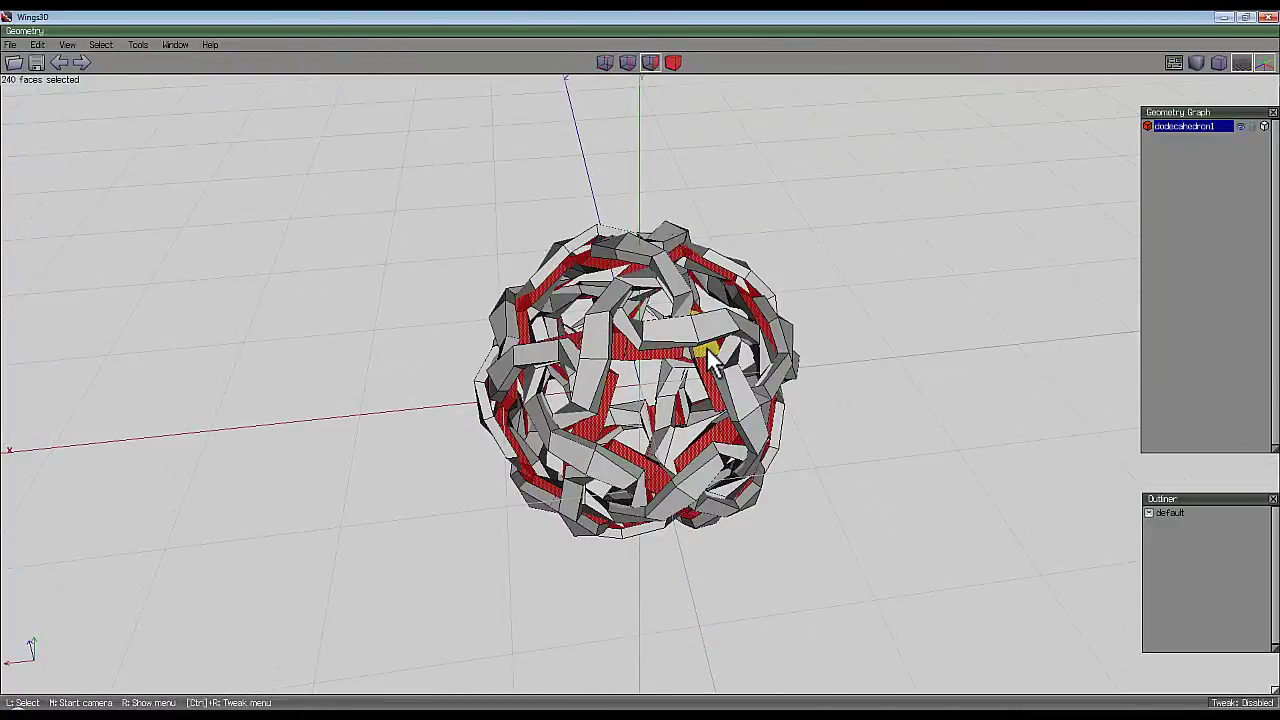
- Switch to body mode and smooth the dodecahedron into rounded tubes
click(676, 64)
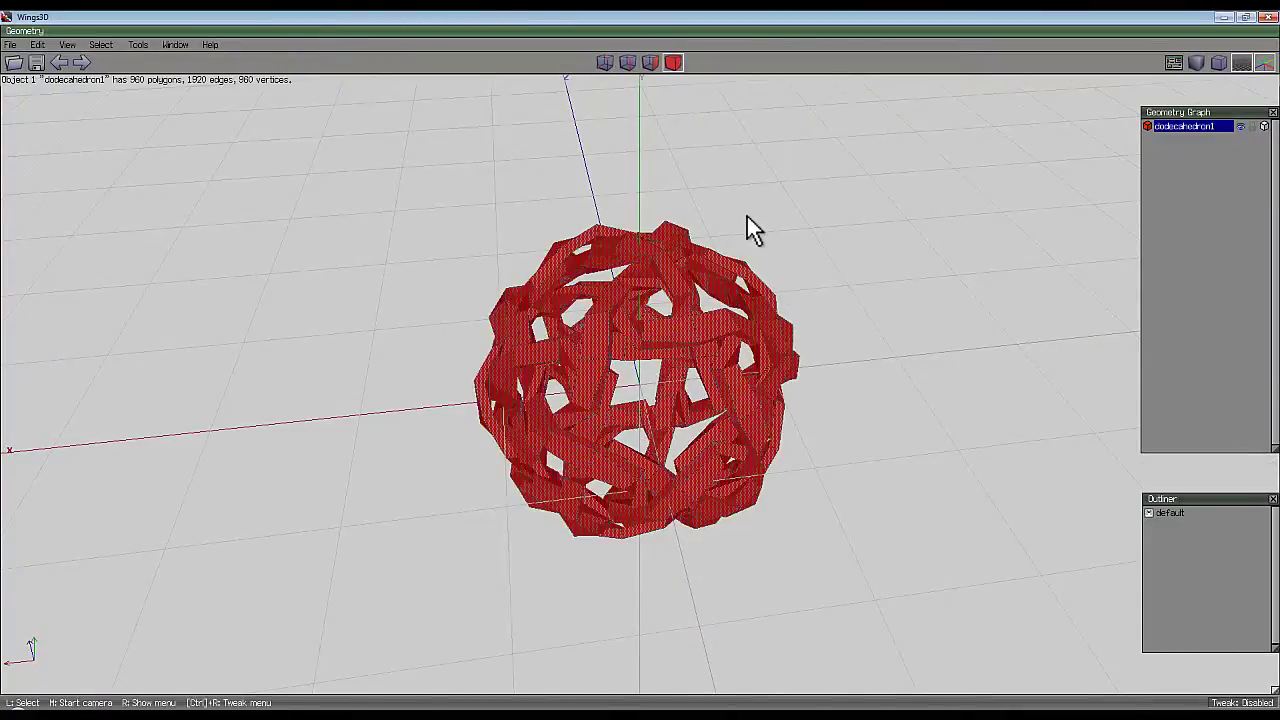
key(s)
key(s)
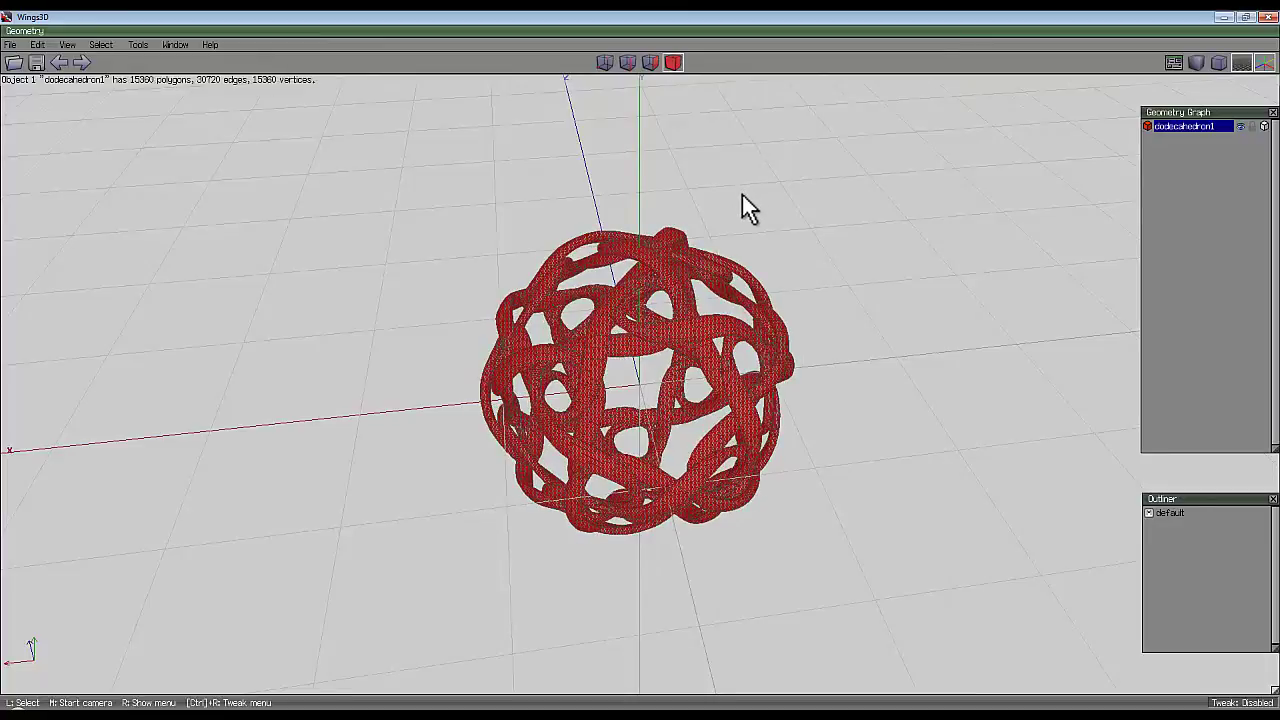
middle_click(742, 195)
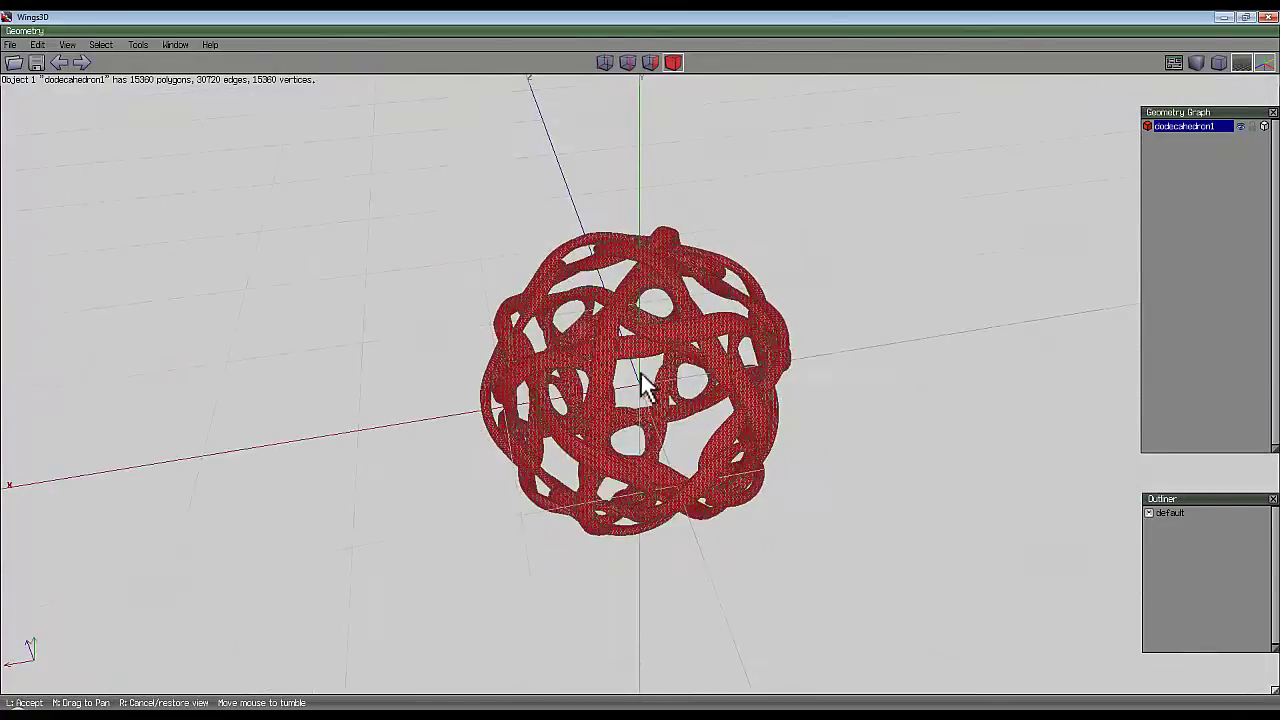
- Separate the smoothed dodecahedron knot into individual loop objects and clear the selection
click(678, 117)
right_click(678, 117)
click(676, 301)
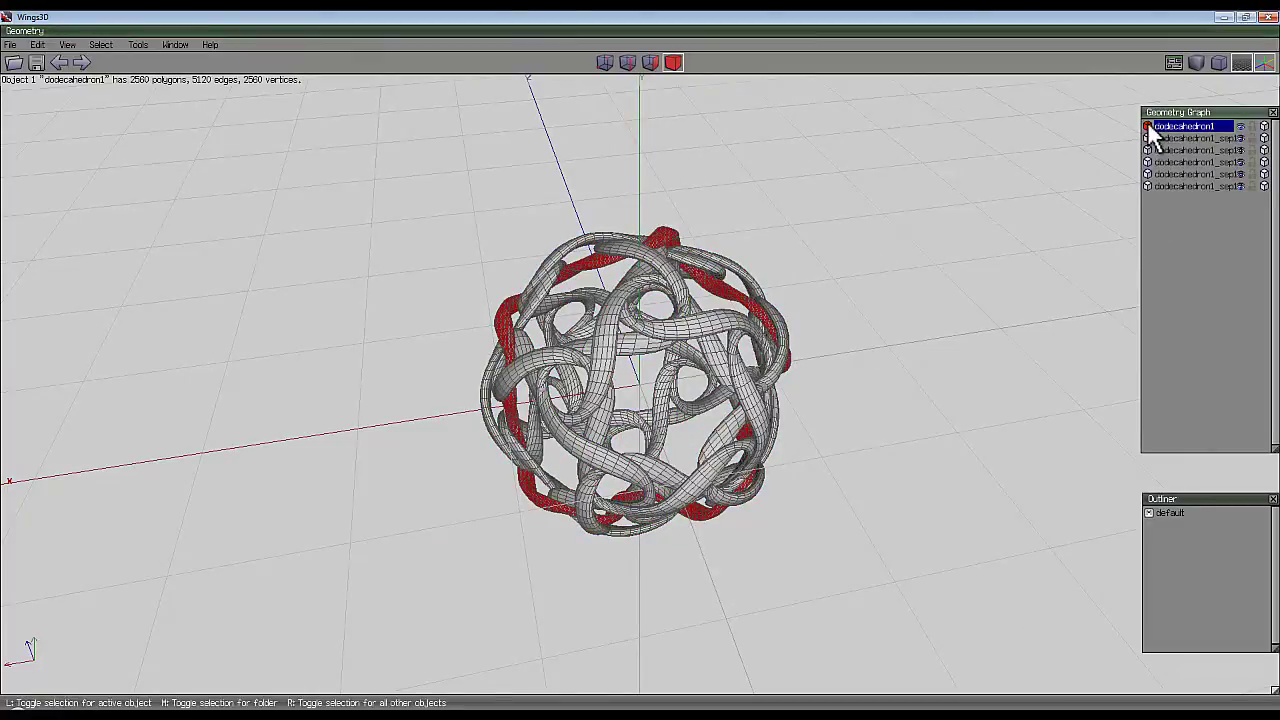
key(space)
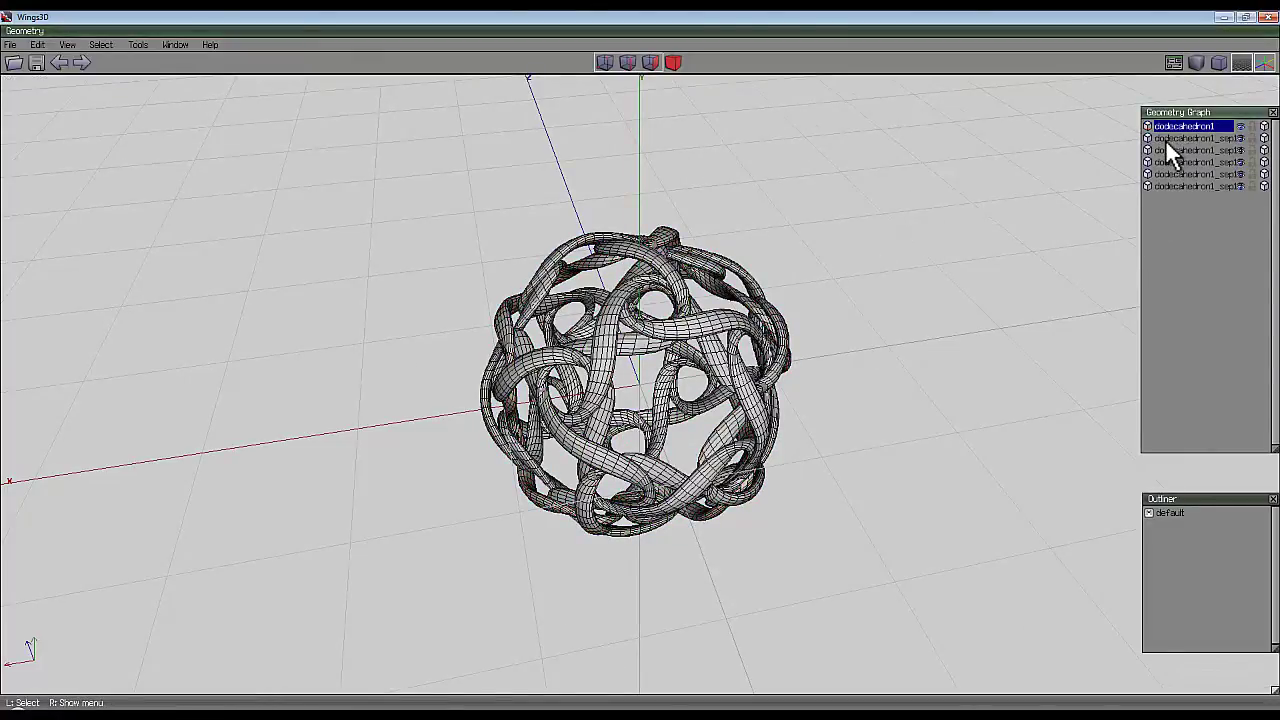
- Zoom in, select one of the separated knot loops, and orbit to inspect it
middle_click(854, 228)
scroll(645, 380, up, 3)
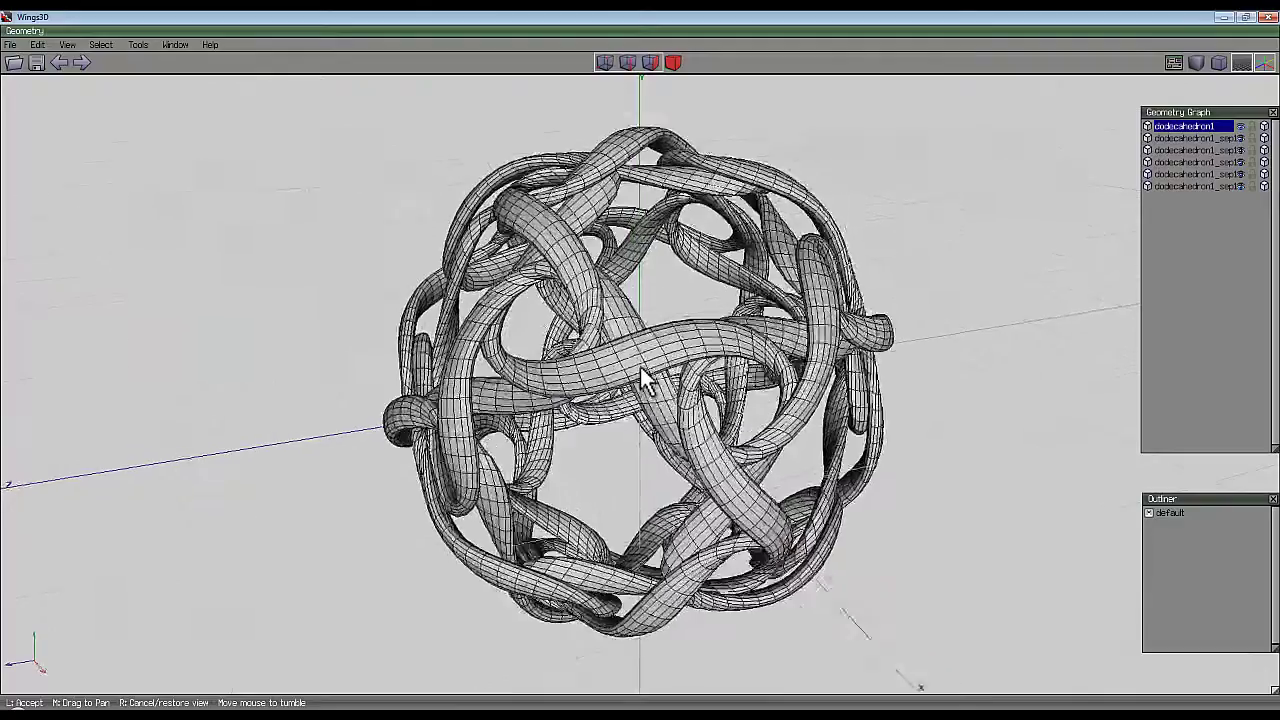
click(610, 110)
click(674, 64)
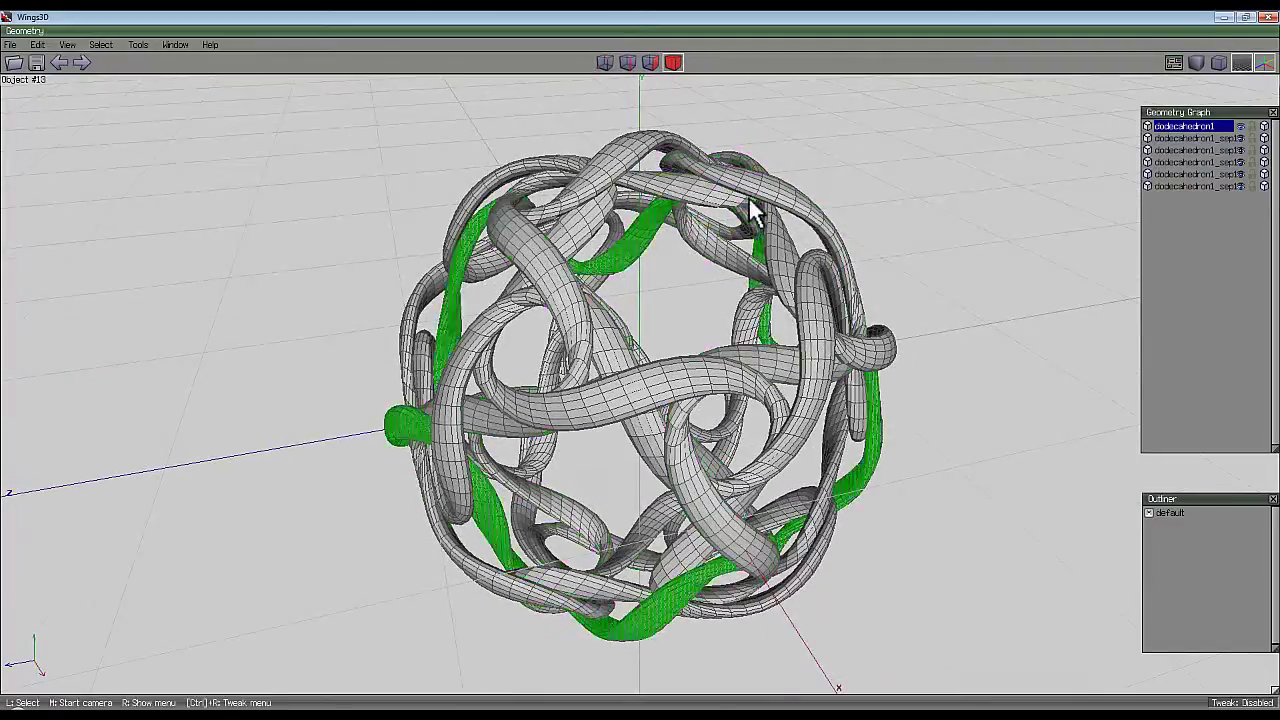
click(700, 205)
middle_click(700, 205)
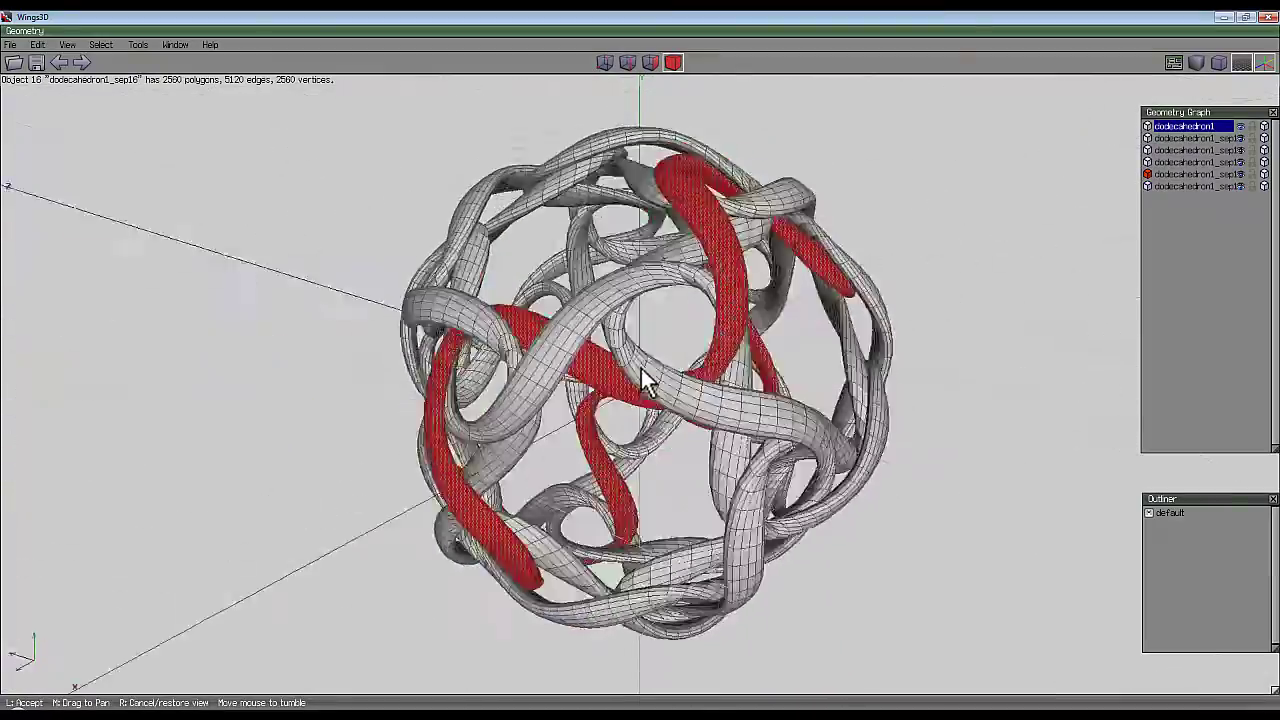
click(641, 364)
middle_click(829, 371)
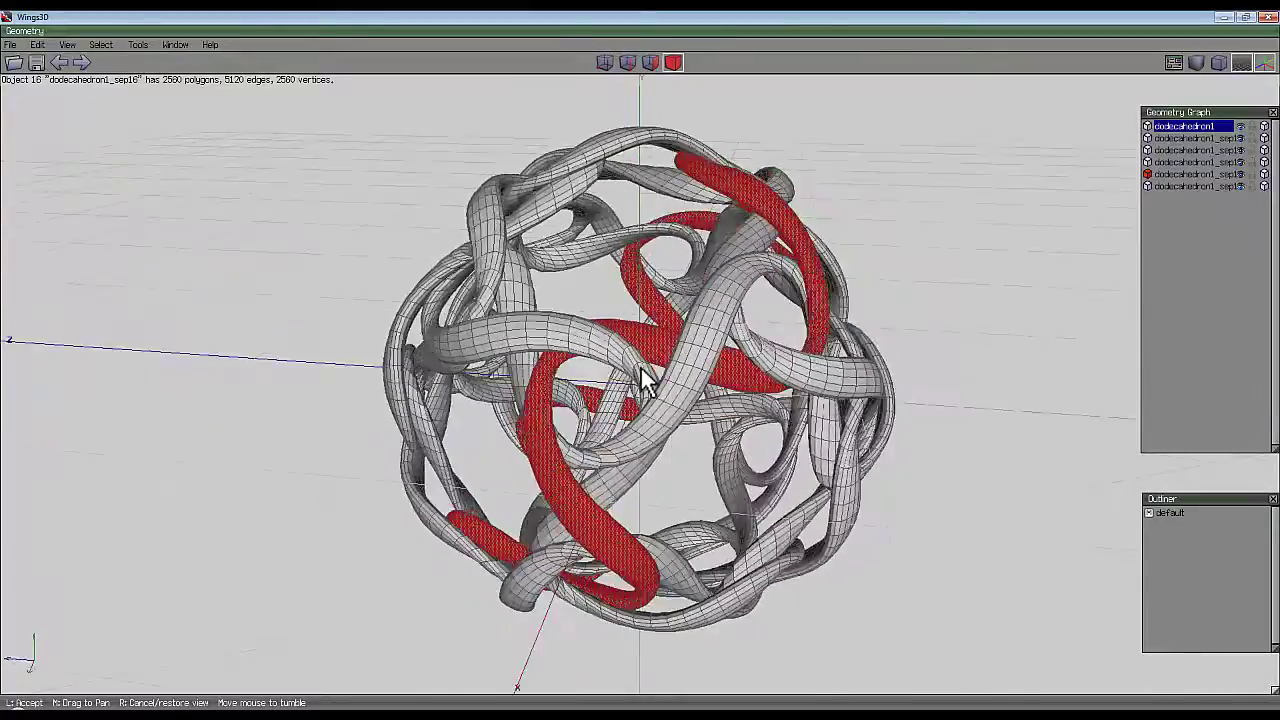
click(643, 381)
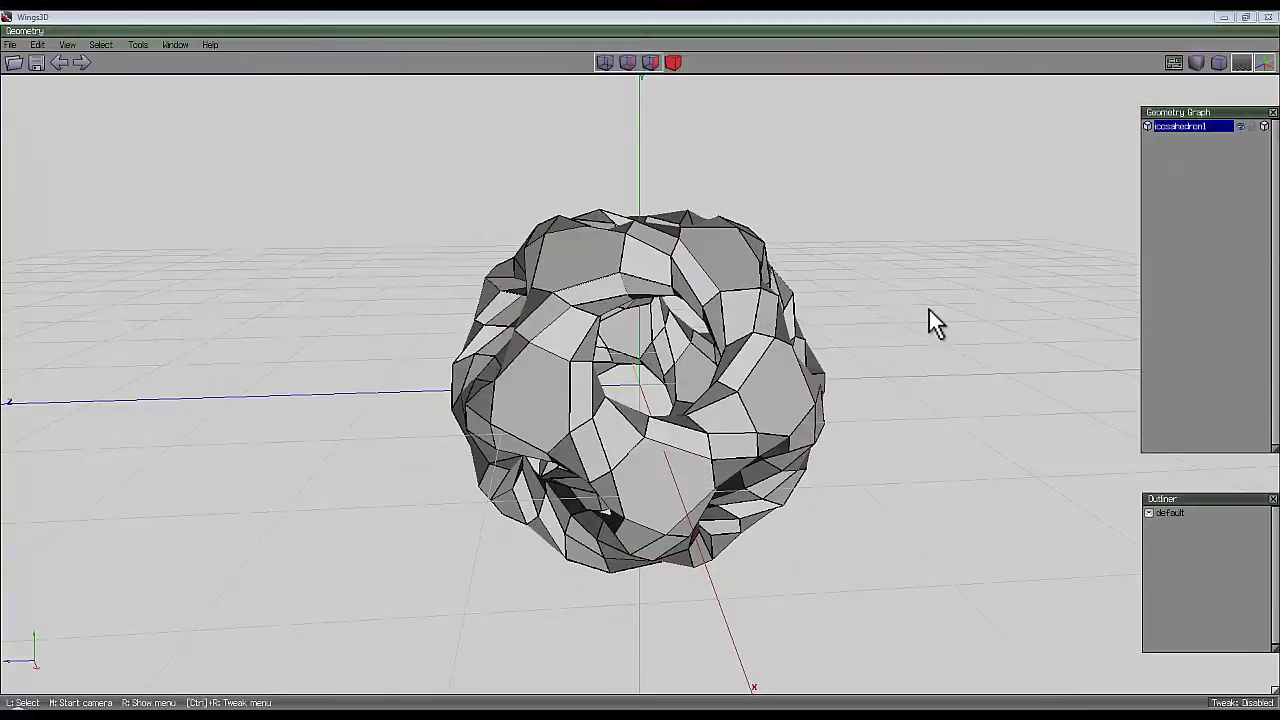
- Select one edge on the icosahedron, grow it to an edge loop, and convert it to faces
middle_click(929, 320)
click(694, 116)
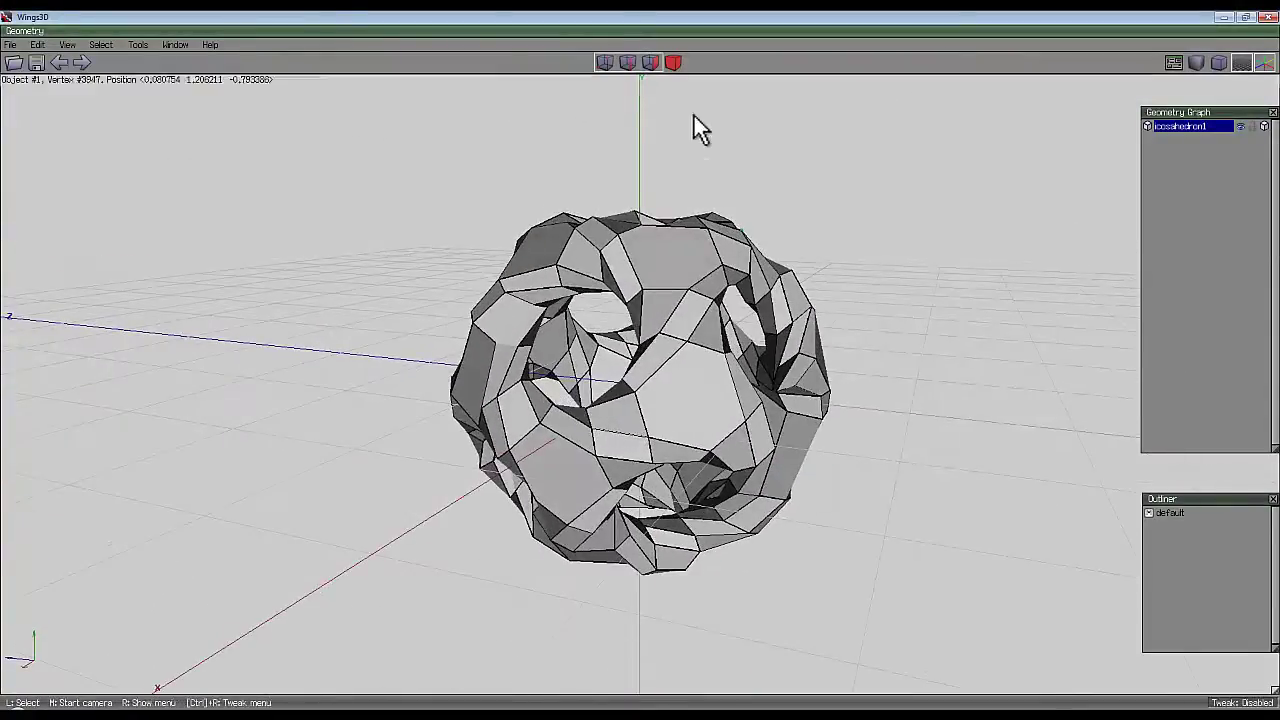
click(627, 62)
click(668, 339)
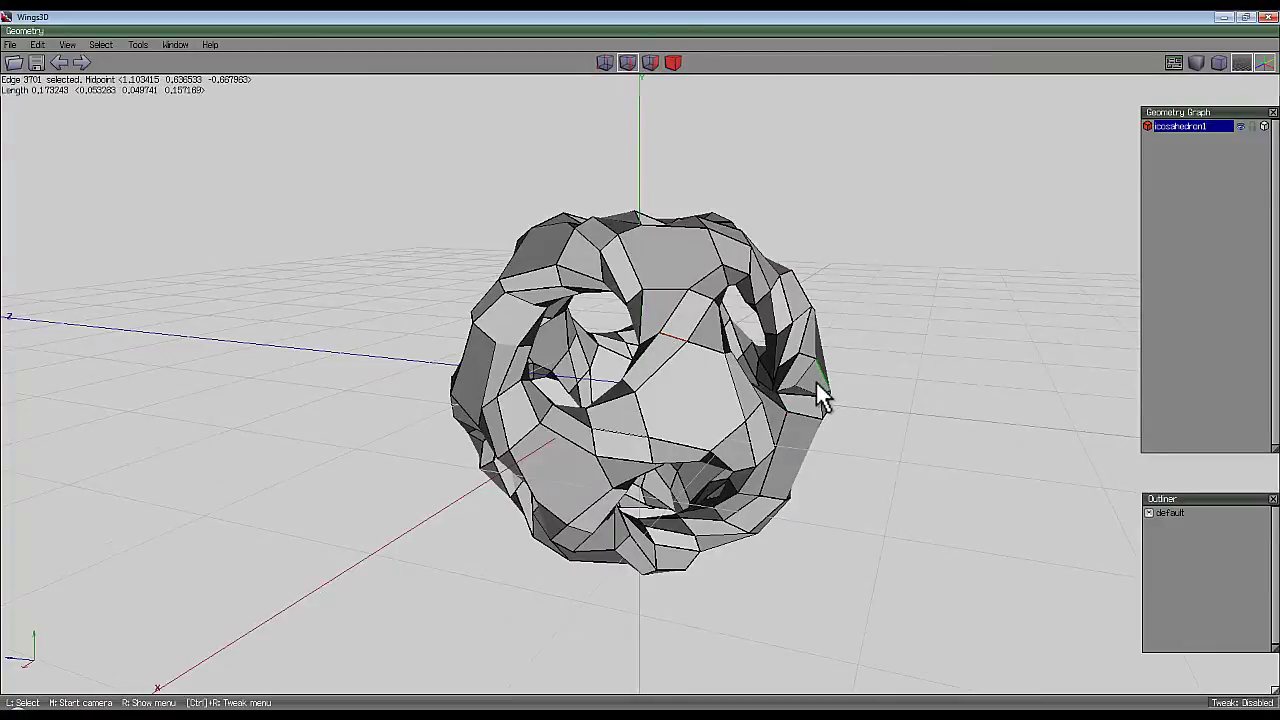
key(g)
click(650, 62)
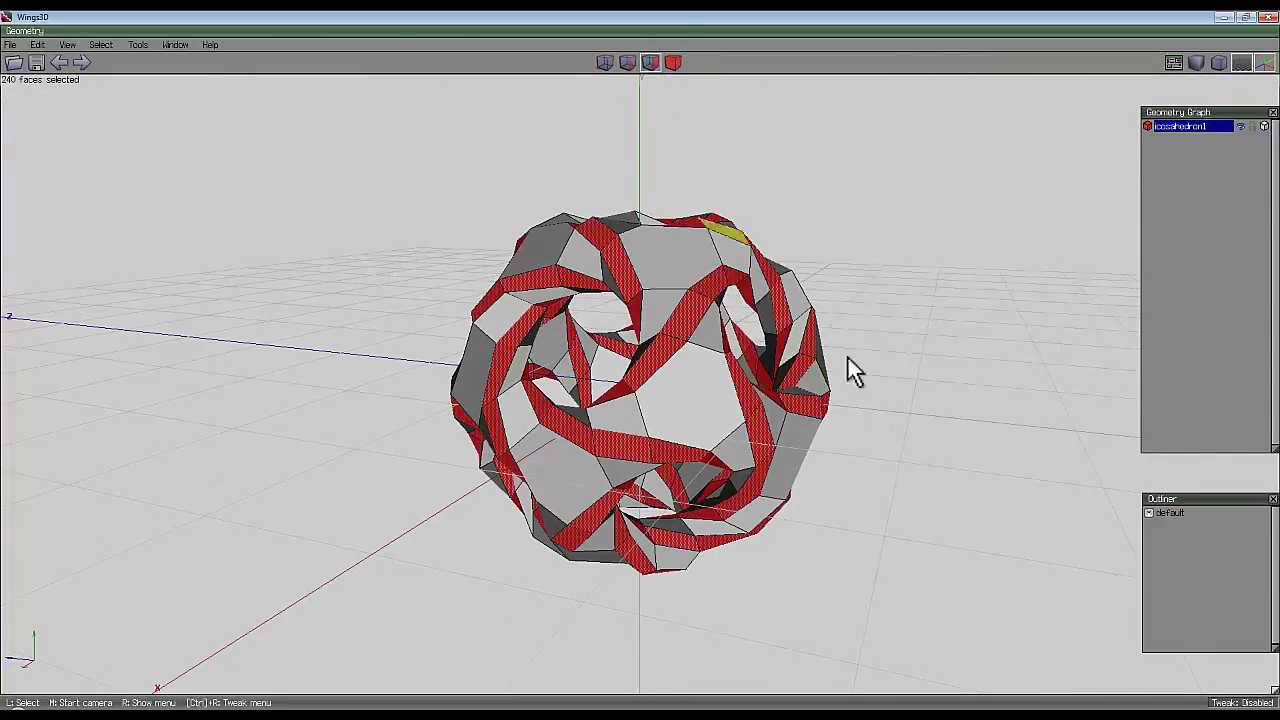
middle_click(848, 370)
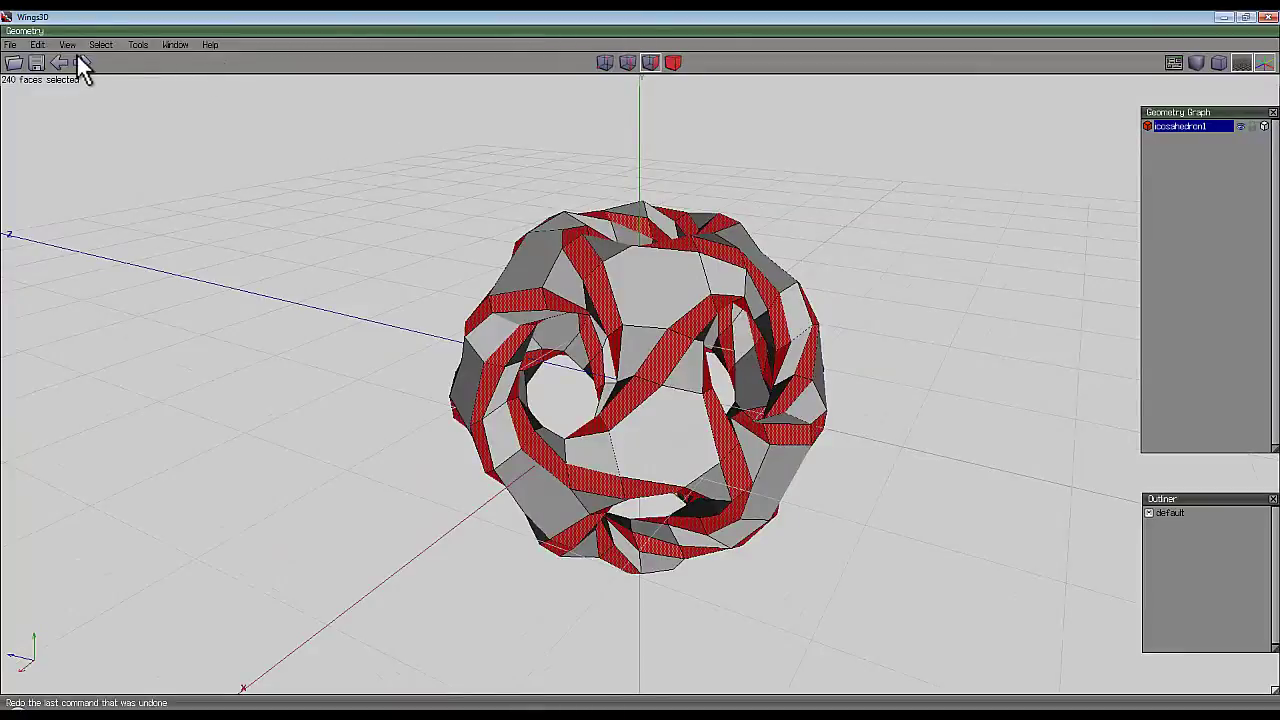
- Invert the face selection, intrude it into holes, and switch to object mode
click(100, 44)
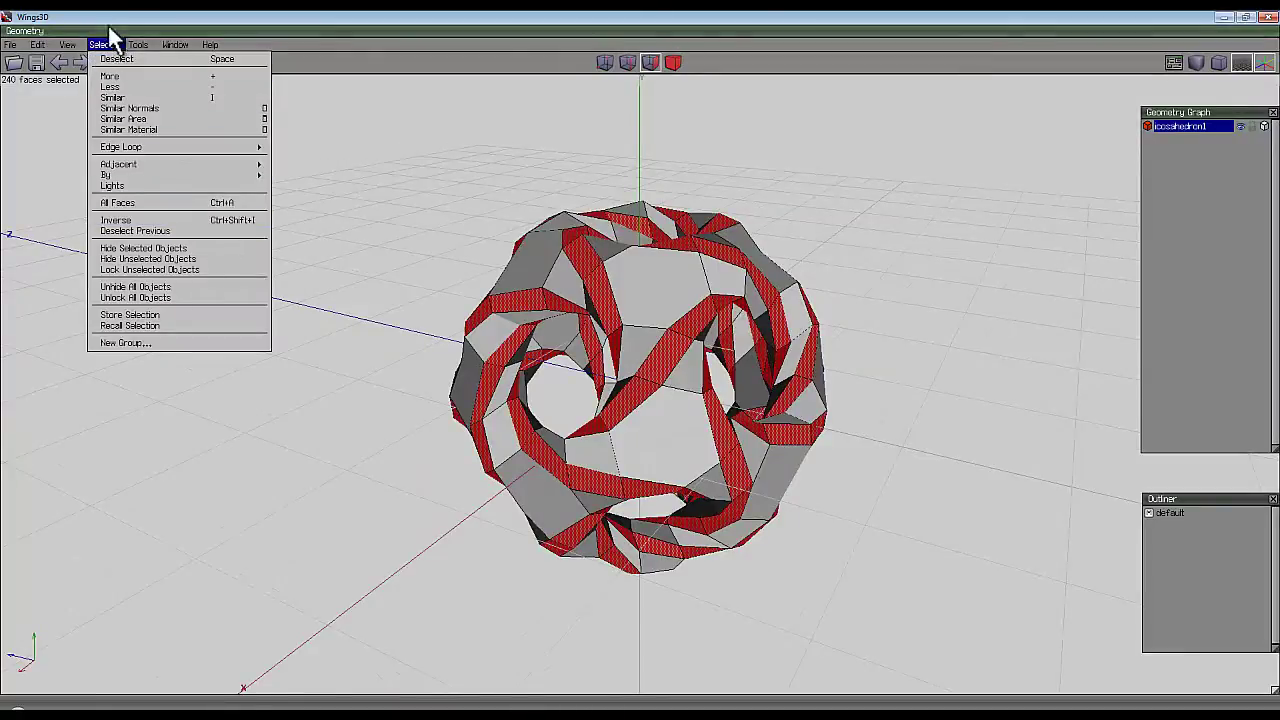
click(128, 219)
right_click(542, 234)
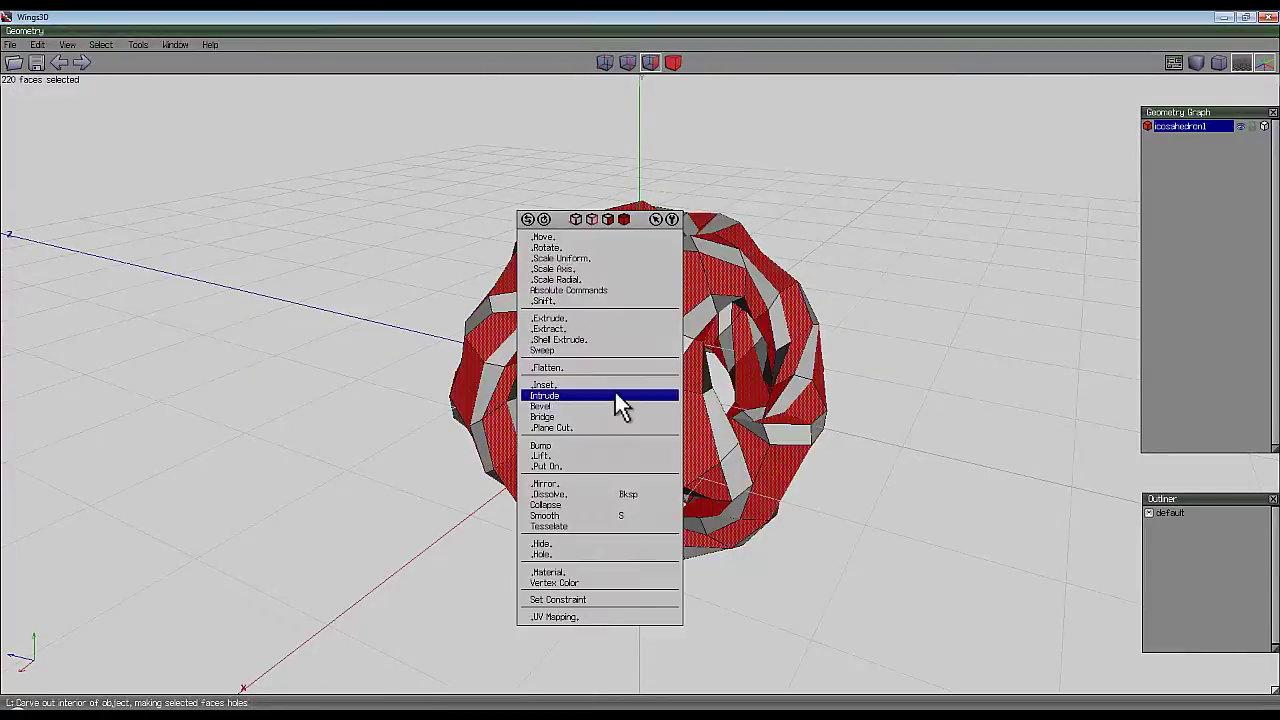
click(601, 395)
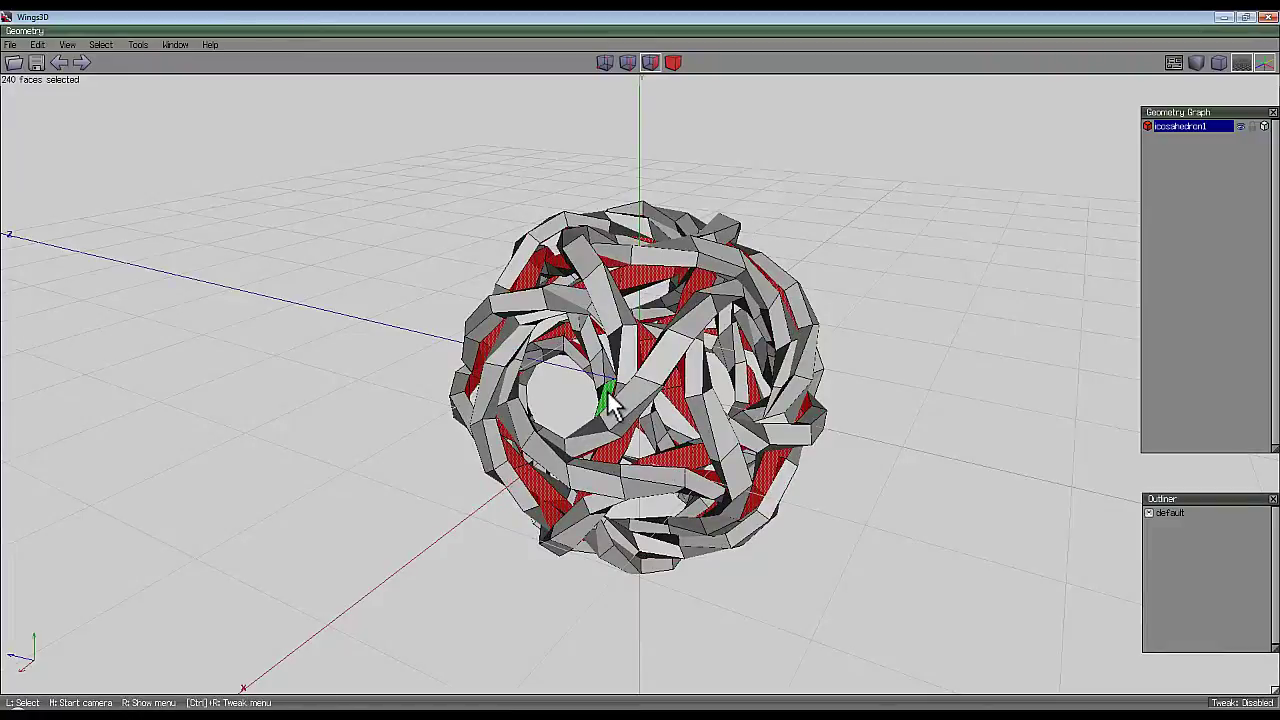
middle_click(610, 400)
click(610, 400)
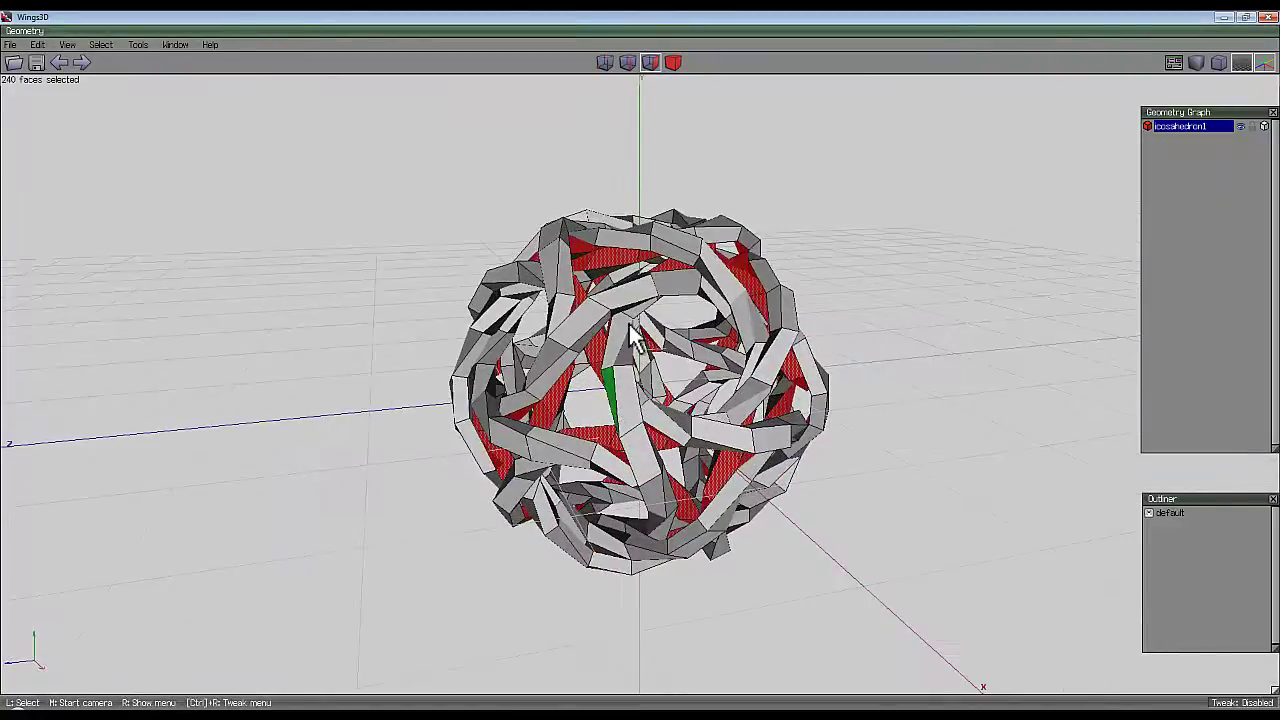
click(673, 63)
middle_click(791, 234)
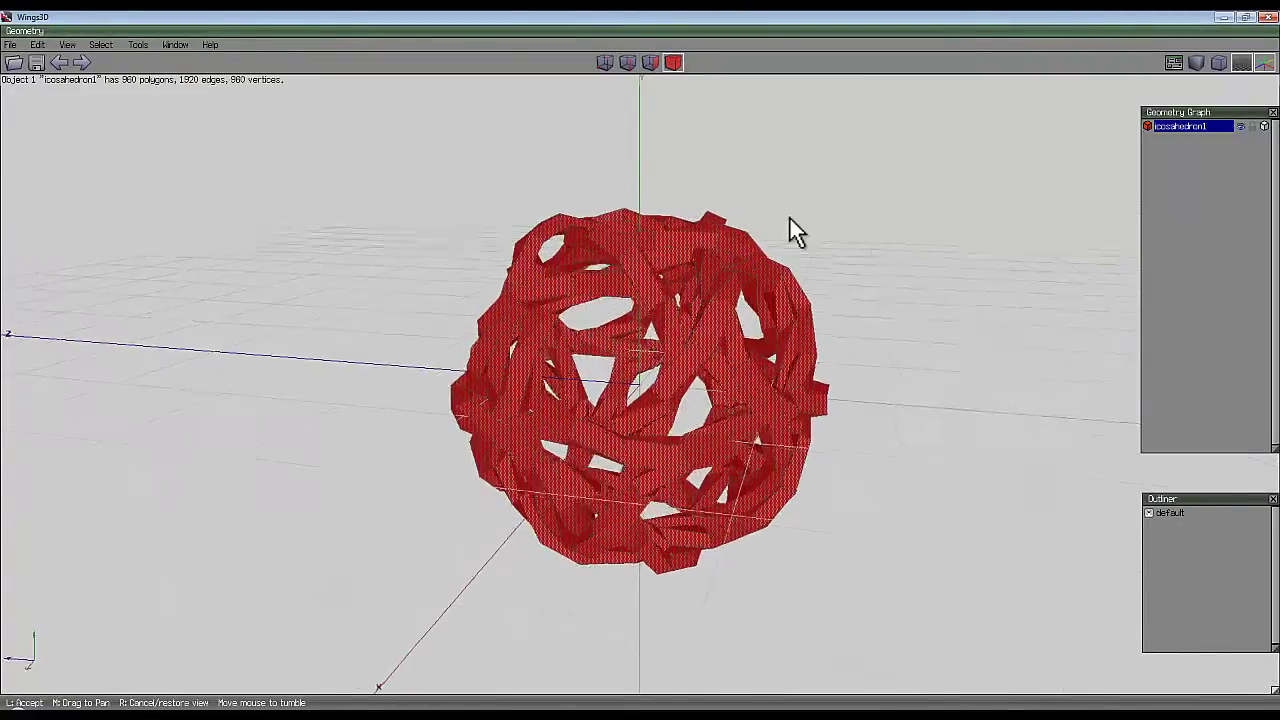
- Orbit around the hollowed icosahedron strip model to inspect it
click(787, 190)
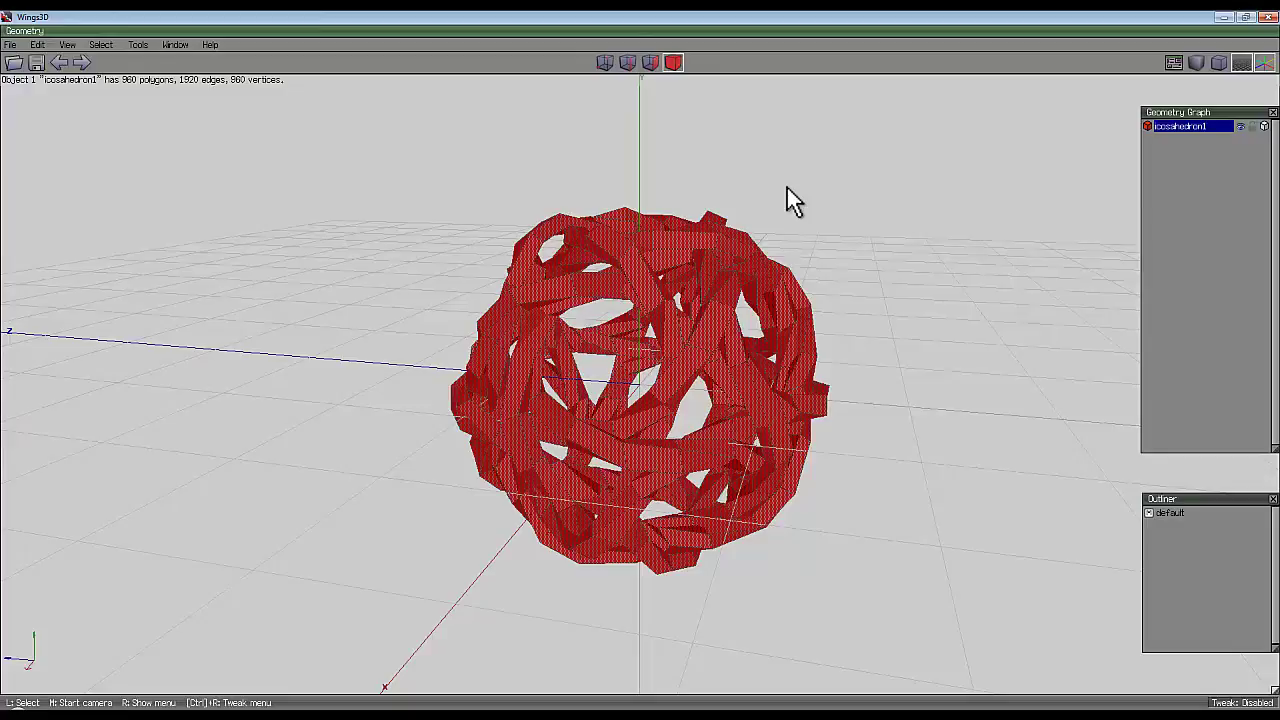
middle_click(829, 256)
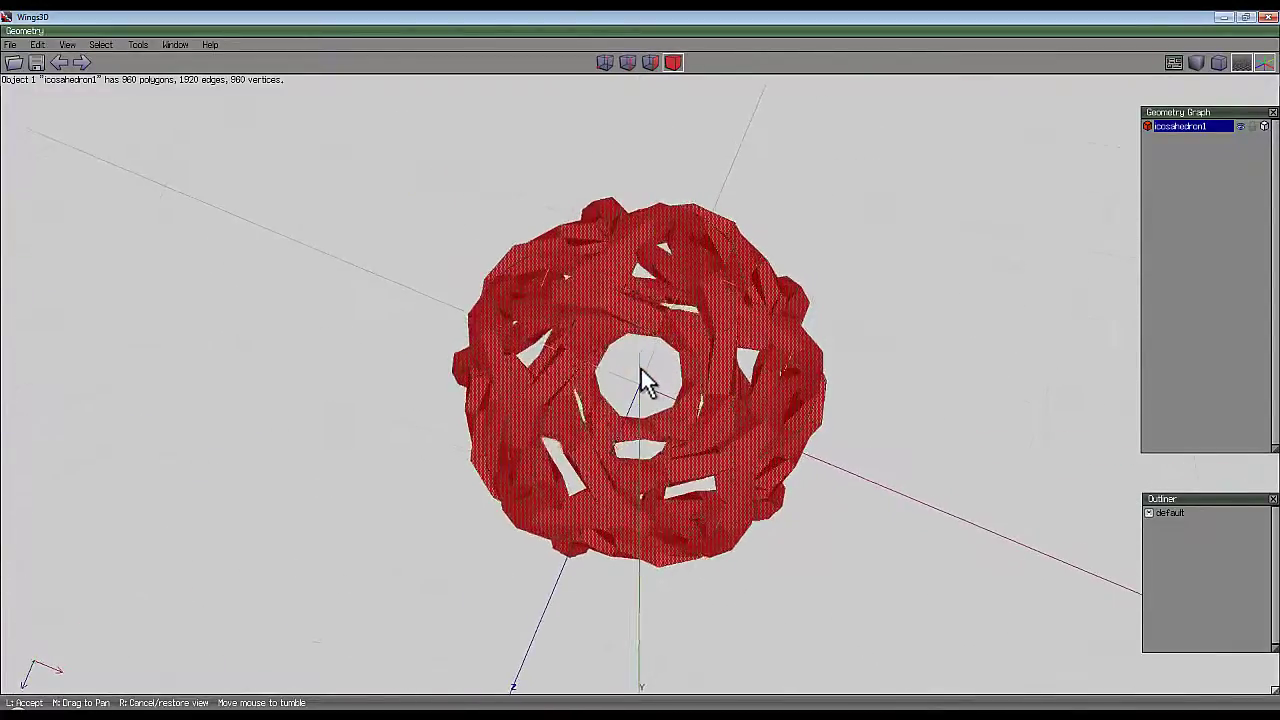
click(640, 368)
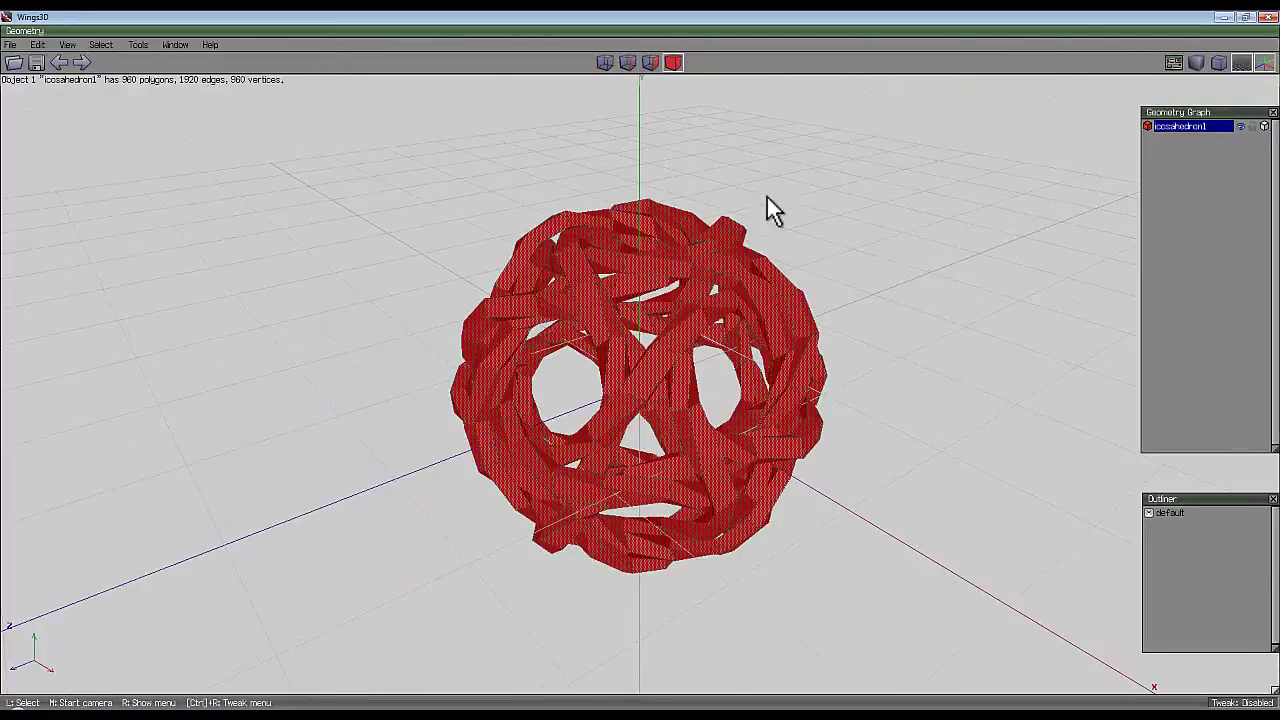
- Smooth the icosahedron once more and separate it into ten loop objects
key(s)
key(s)
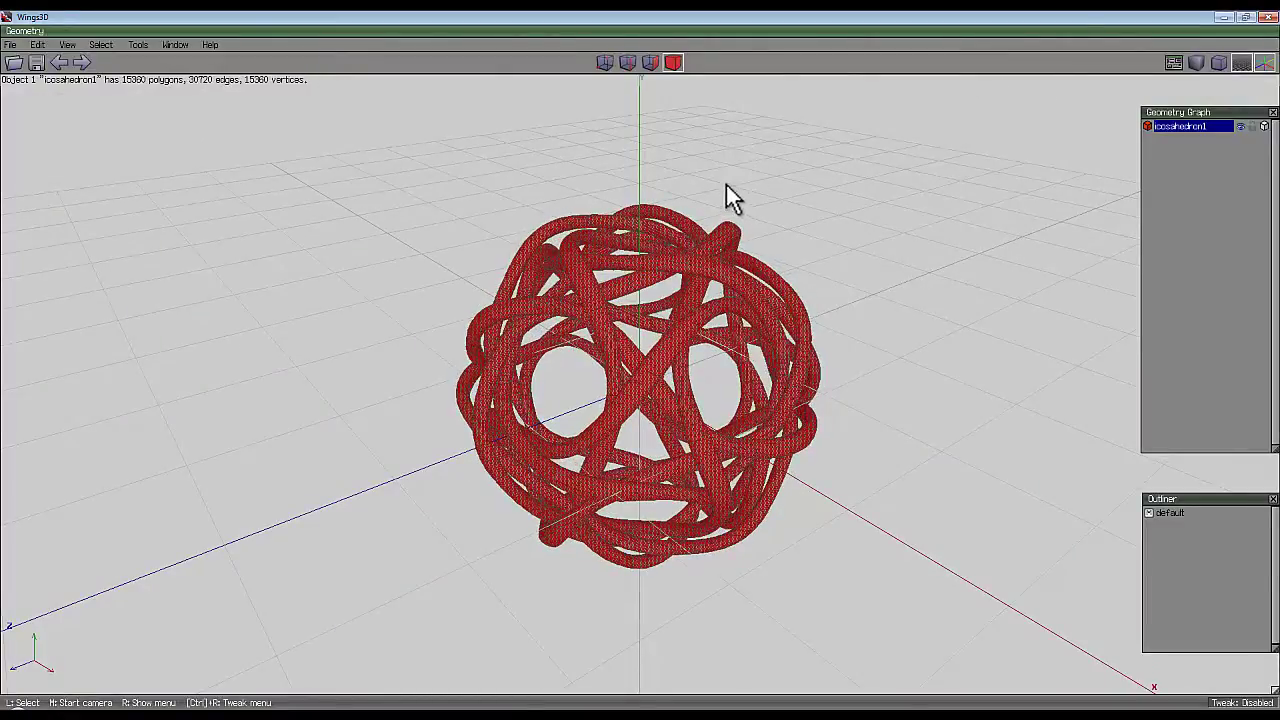
right_click(682, 143)
click(704, 330)
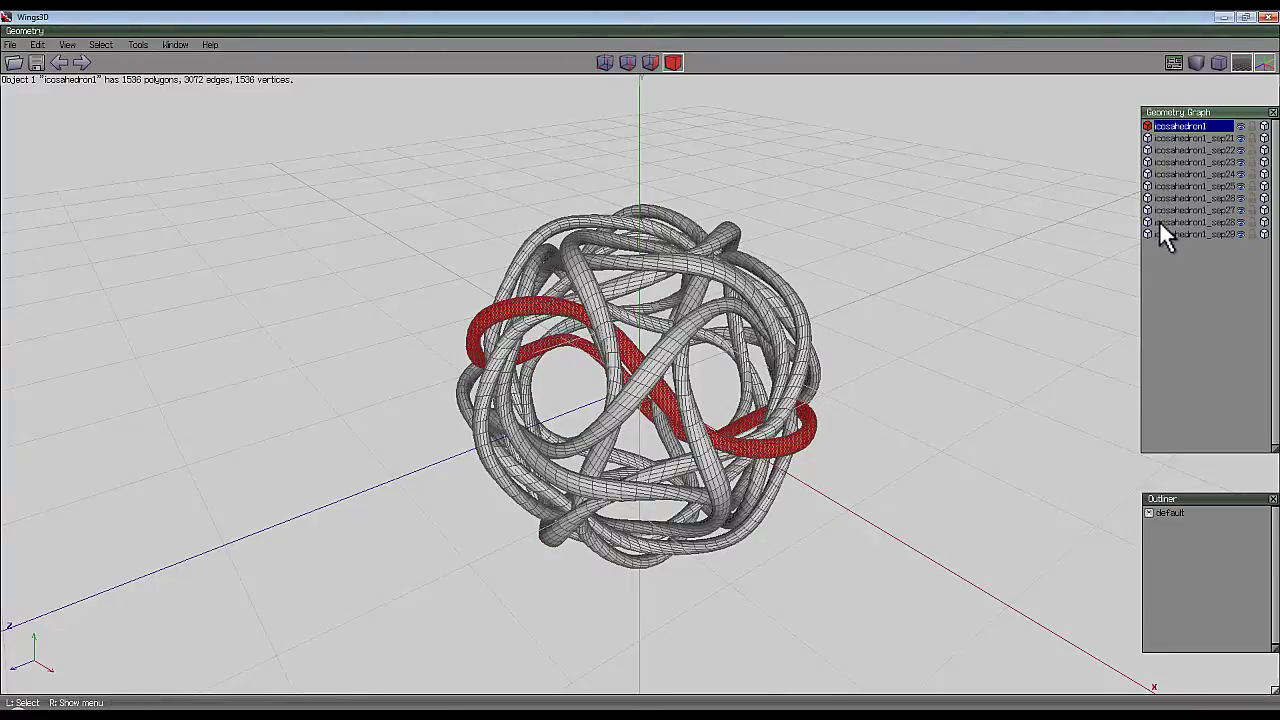
- Clear the selection and inspect the separated tube loops from several angles
middle_click(843, 294)
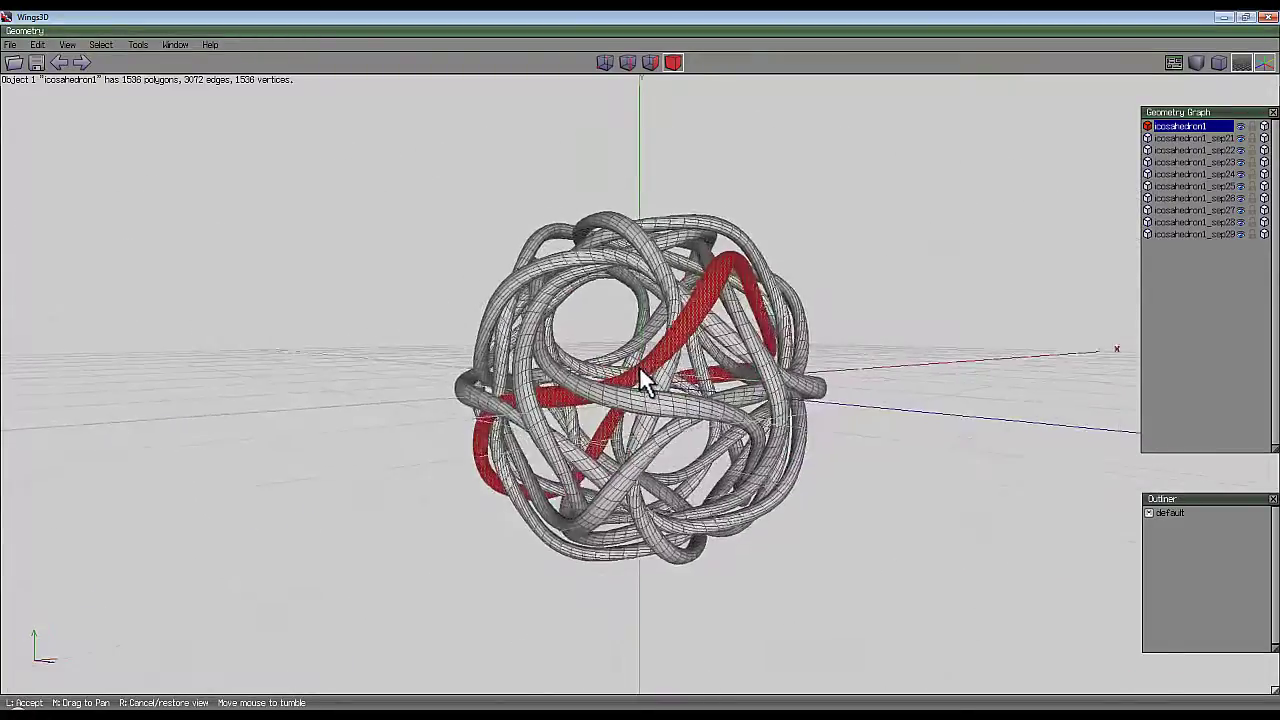
click(640, 366)
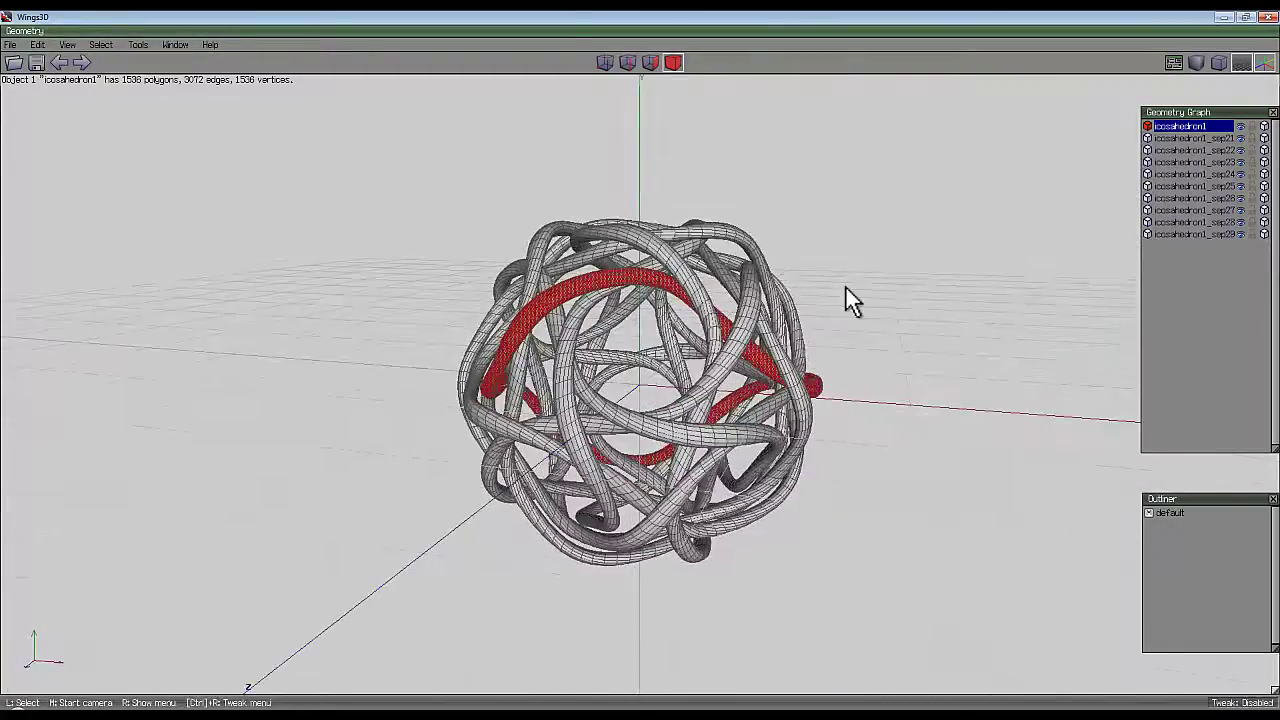
middle_click(909, 287)
click(640, 366)
key(space)
middle_click(815, 250)
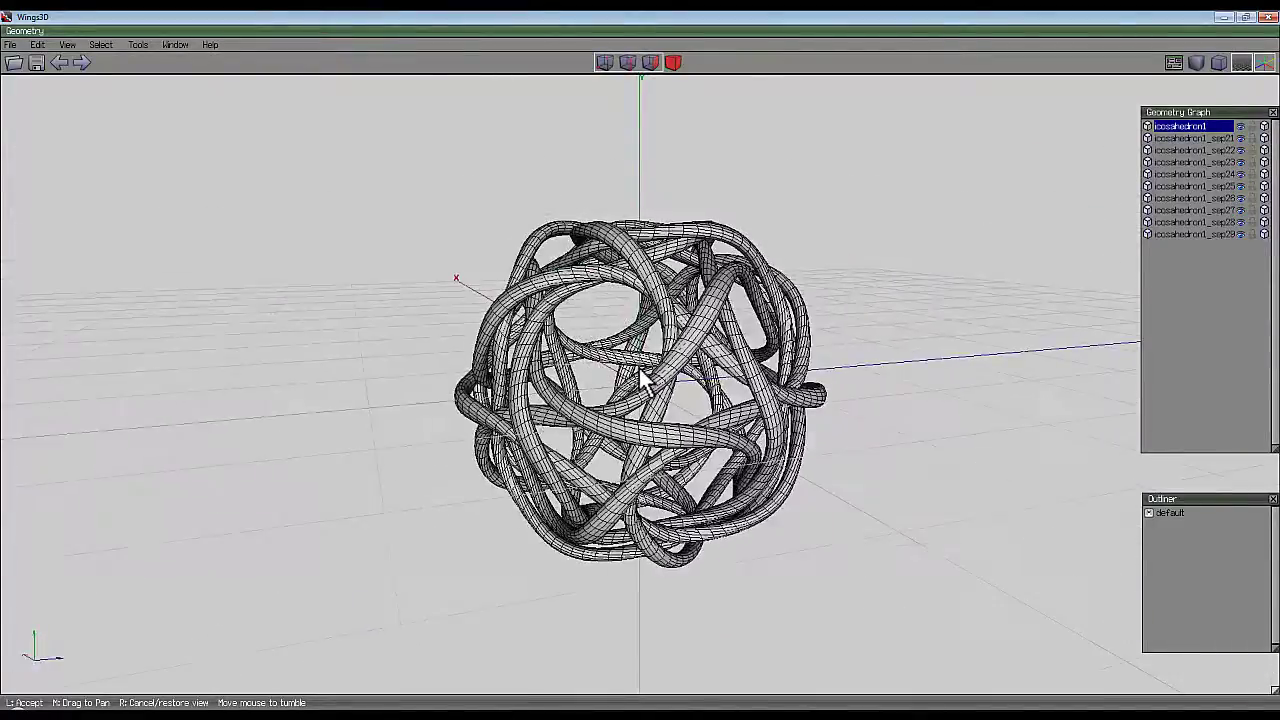
click(777, 266)
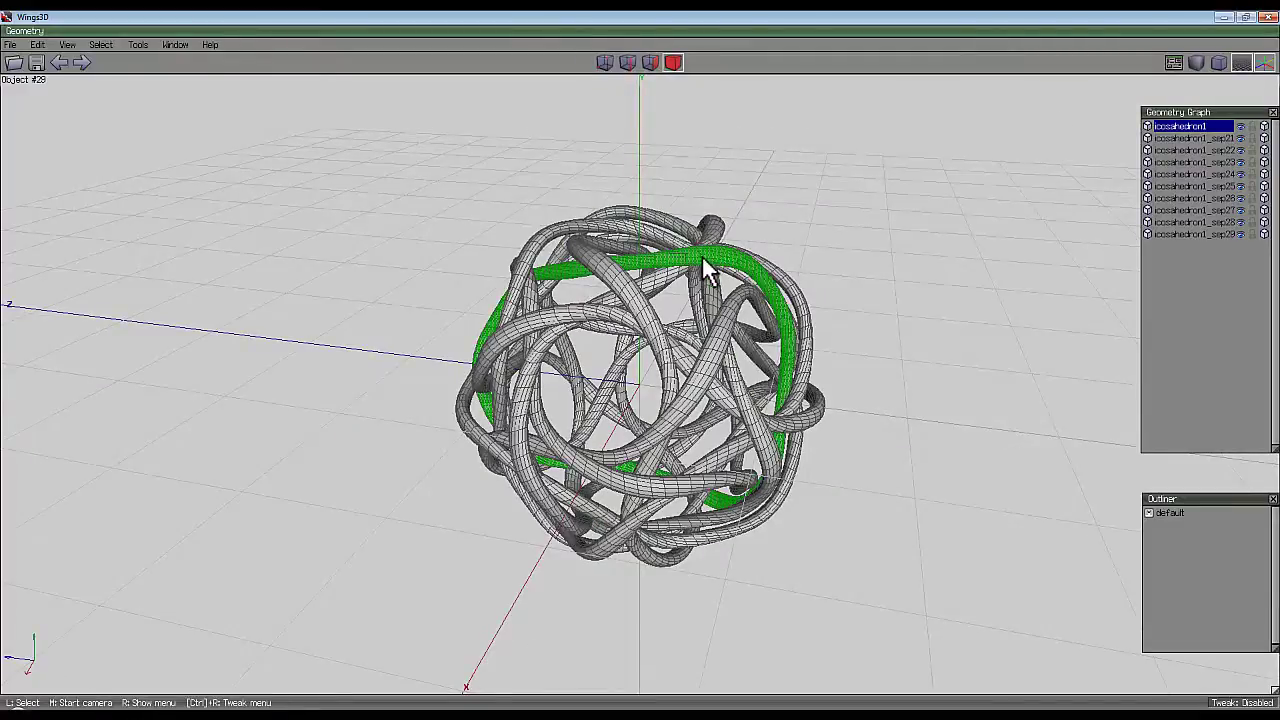
click(645, 372)
middle_click(645, 375)
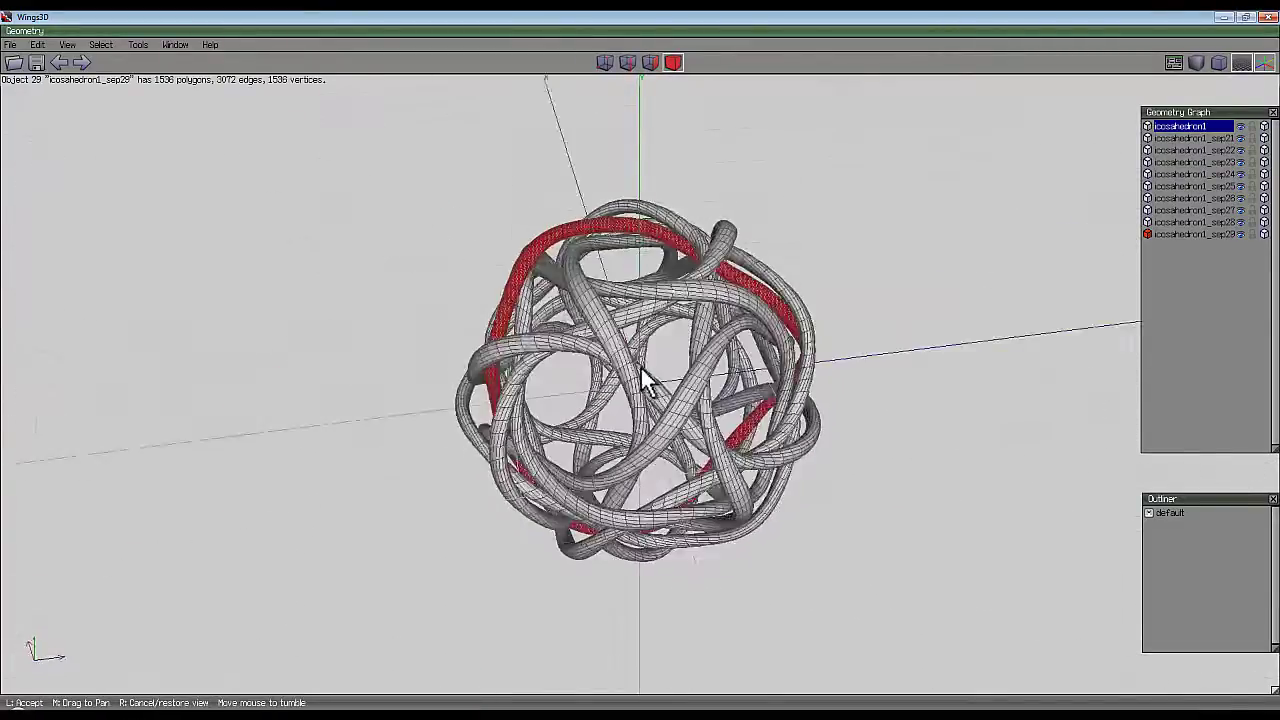
click(815, 240)
click(812, 240)
middle_click(812, 240)
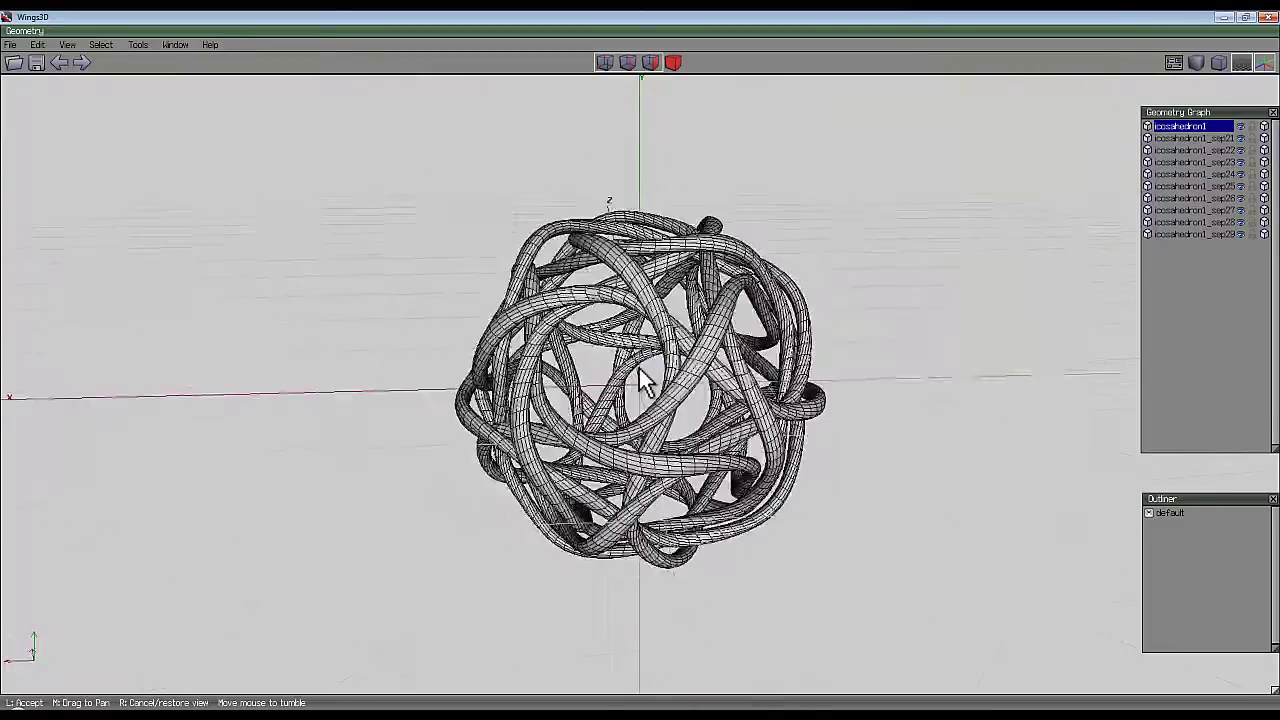
click(643, 374)
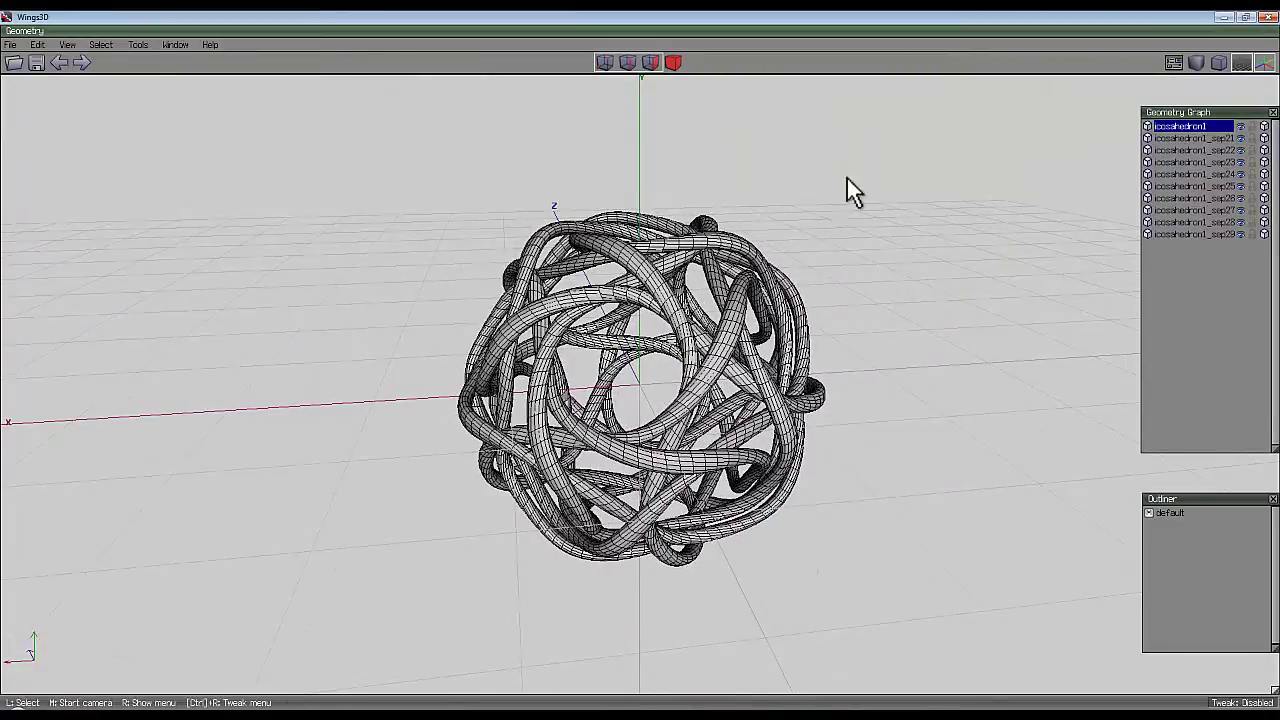
middle_click(825, 222)
click(822, 221)
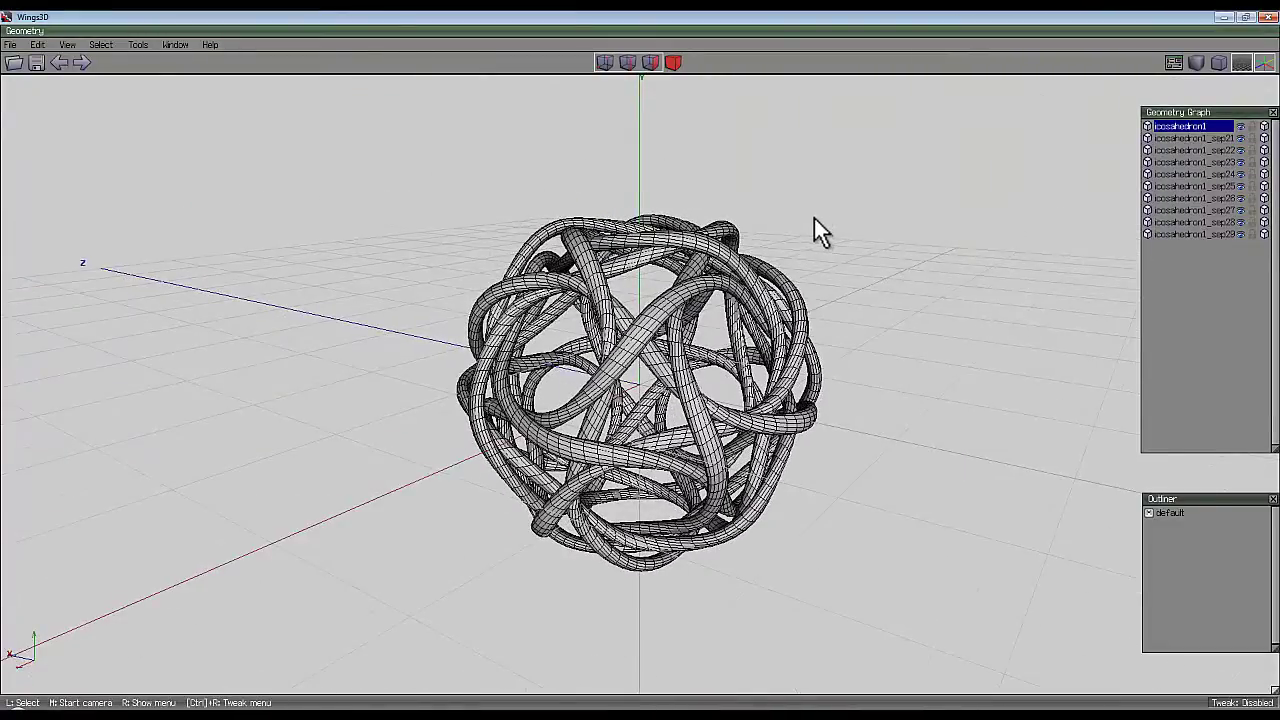